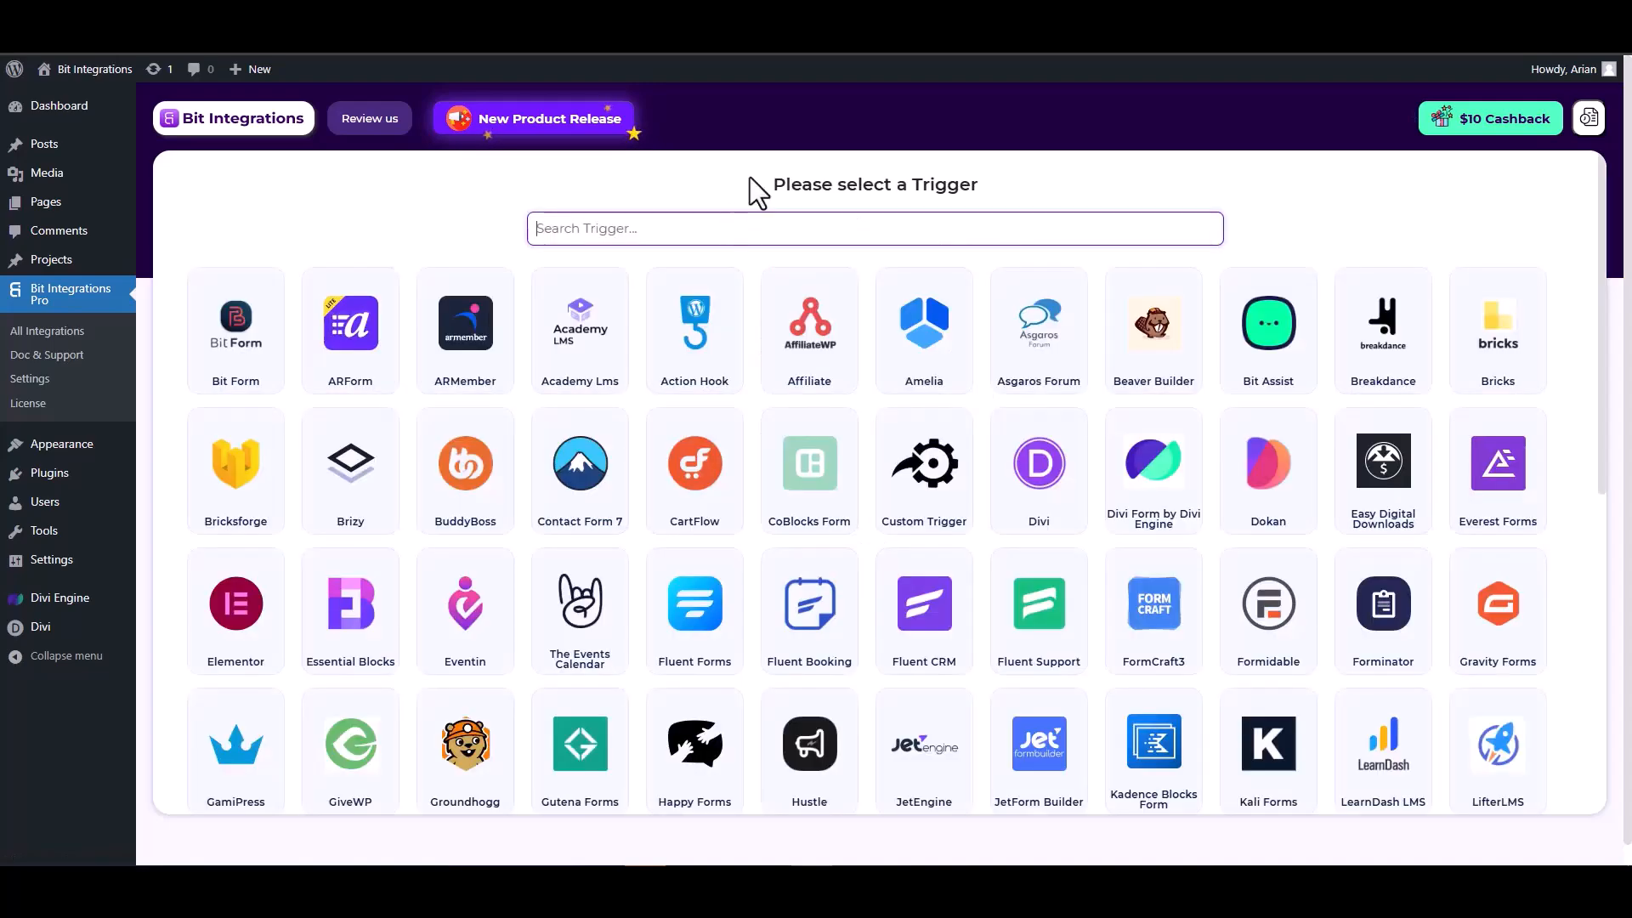
Search triggers for 'divi' and choose Divi Form by Divi Engine
type("divi")
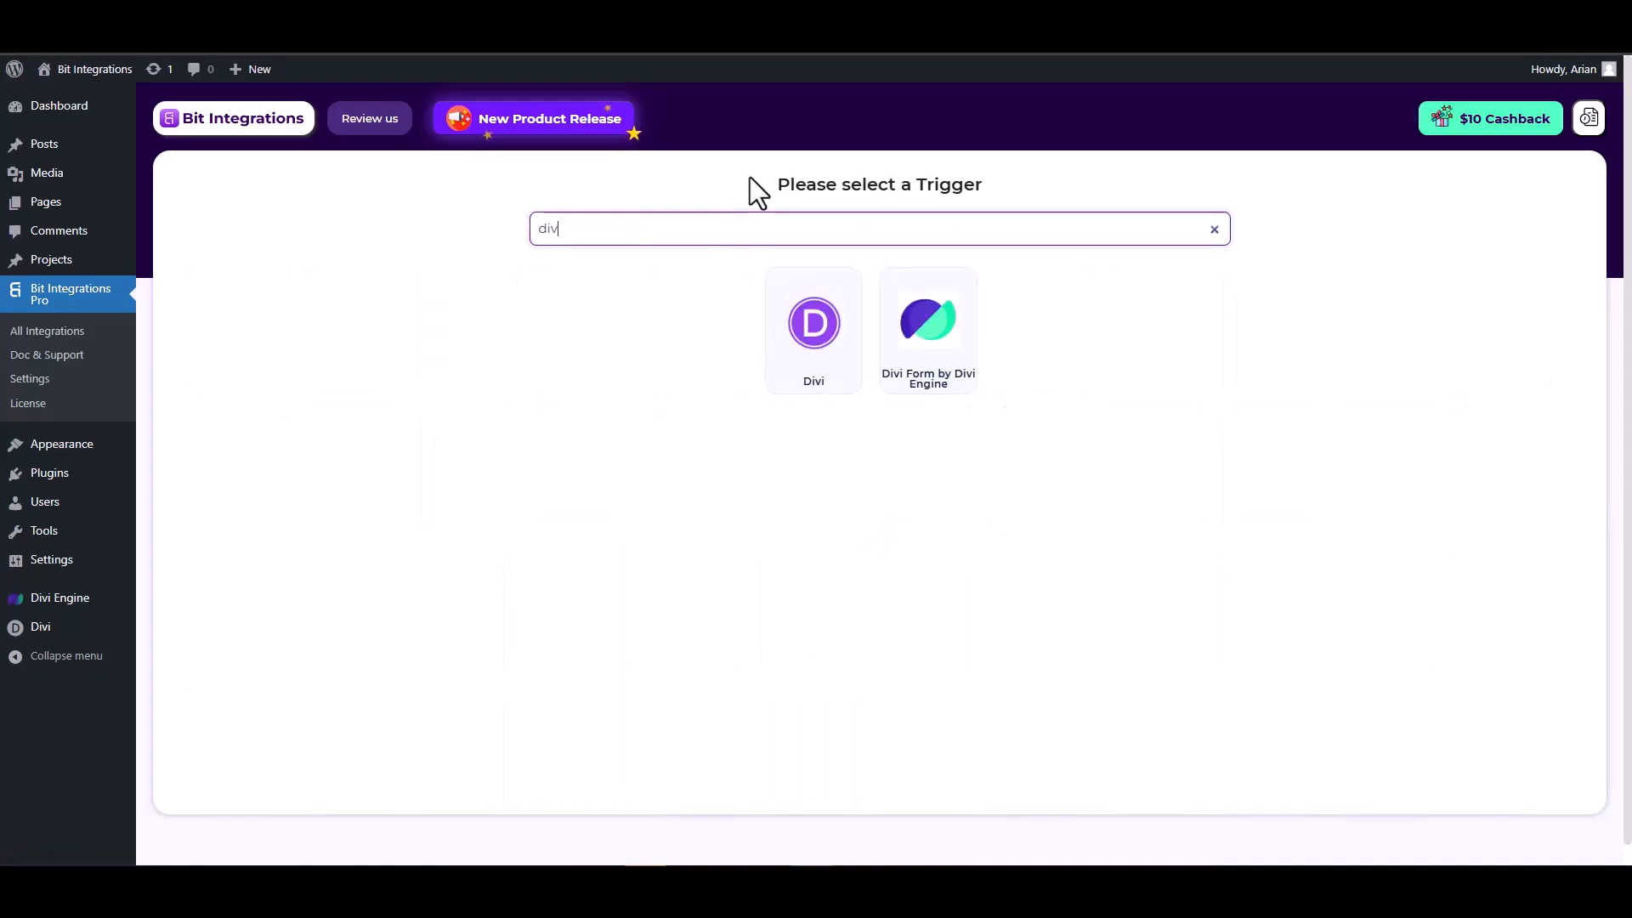
left_click(933, 366)
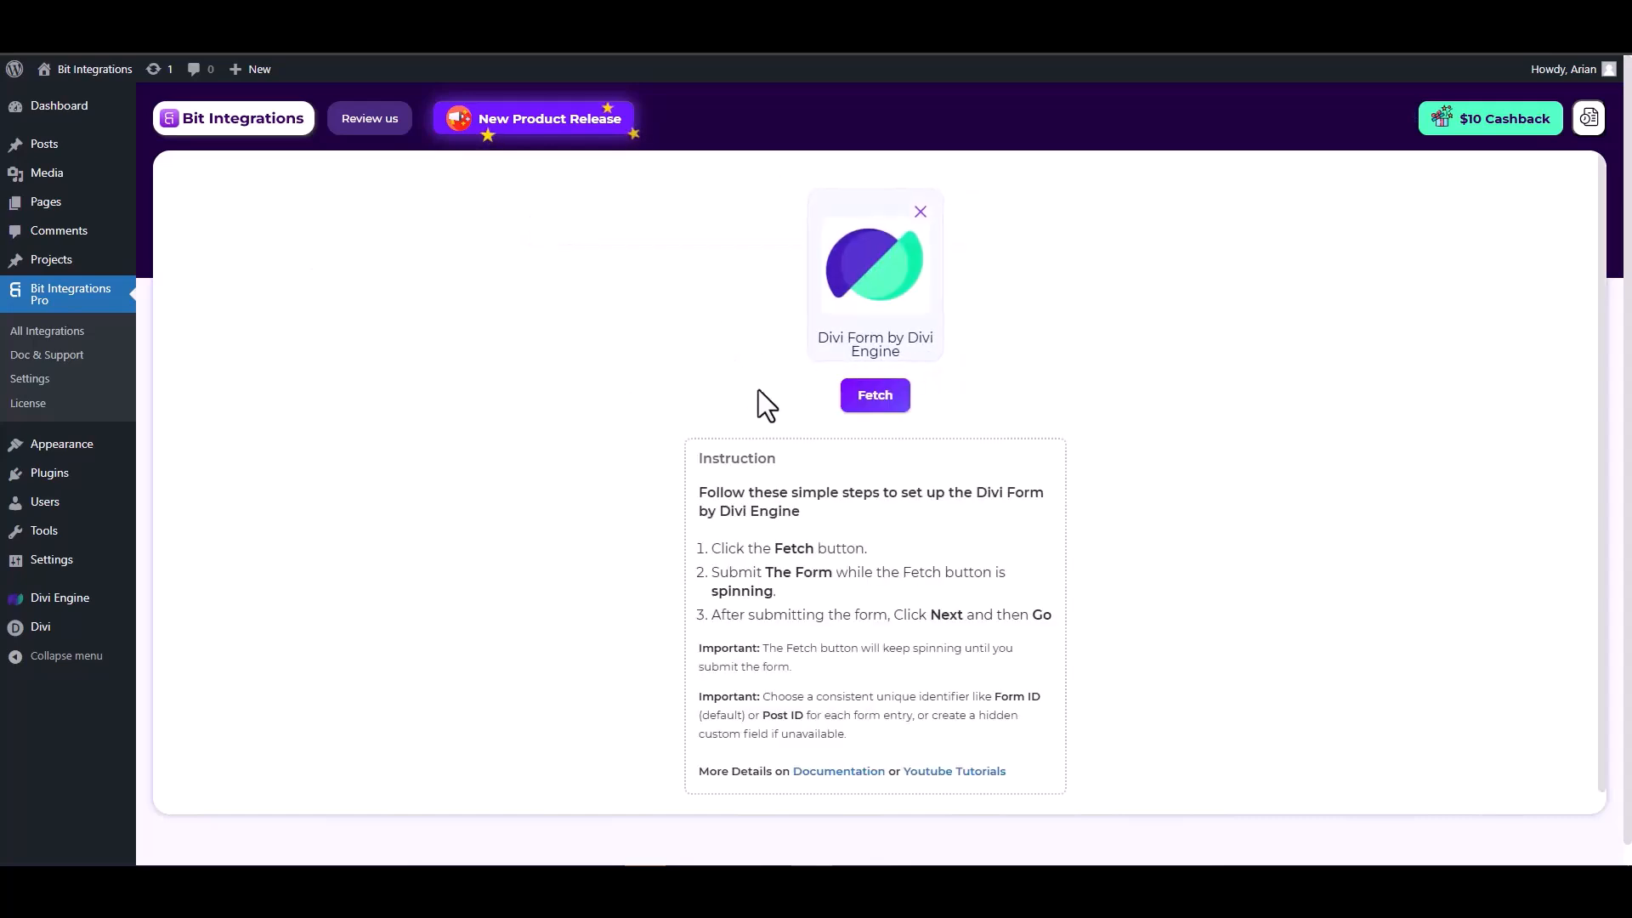
Start fetching, then submit a test entry with the Divi form's Name, Email and Number fields
left_click(877, 399)
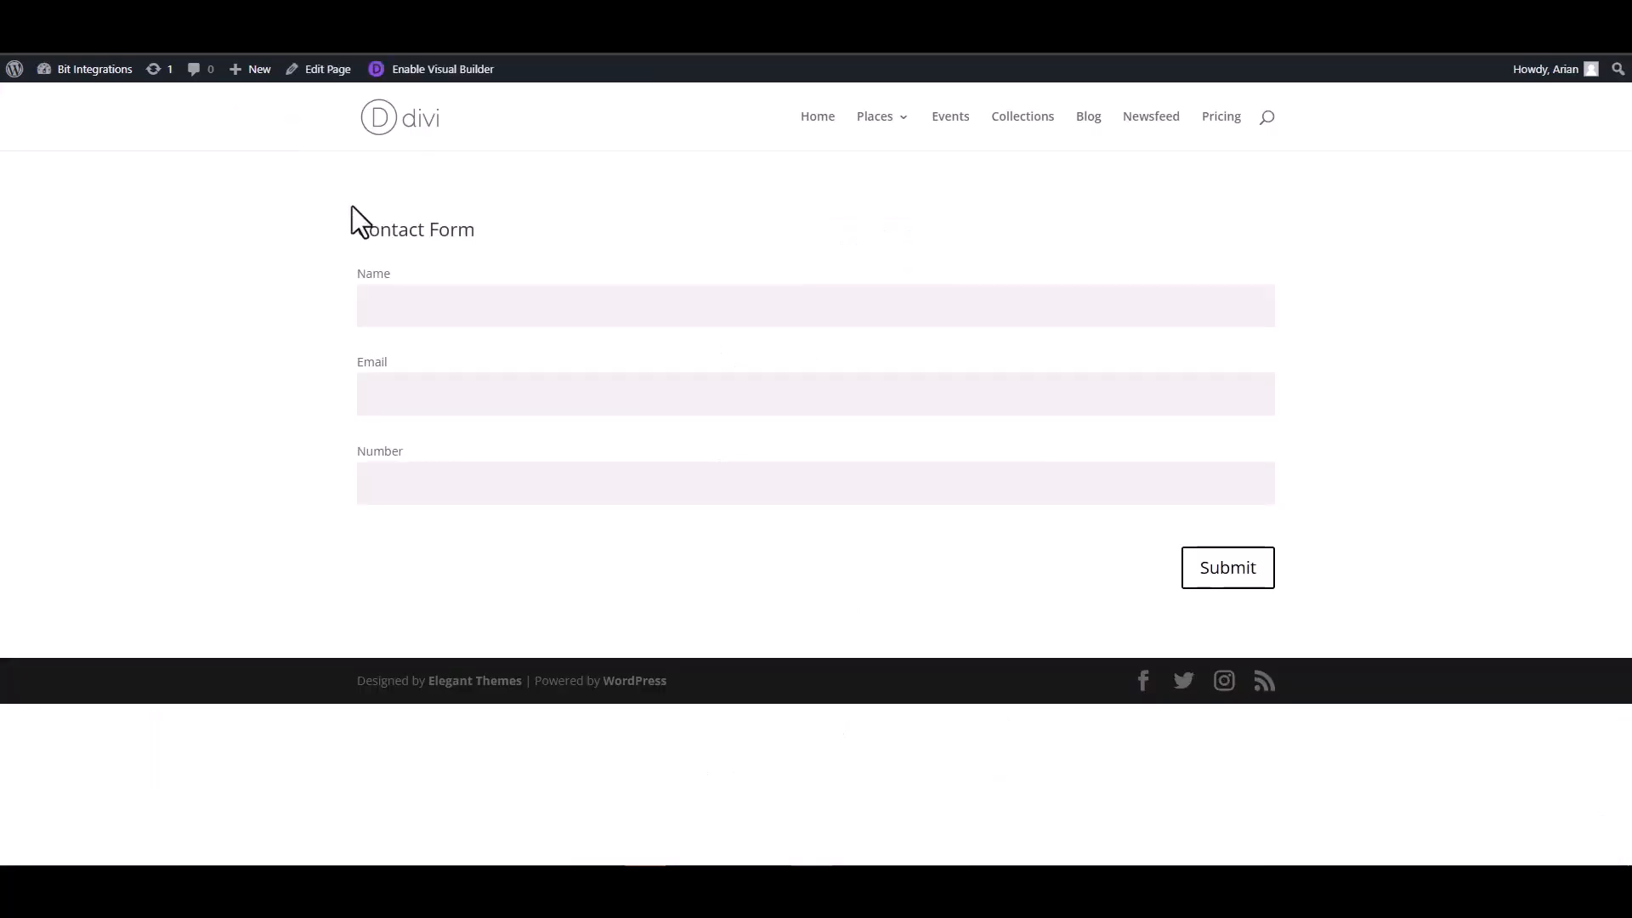
left_click(462, 308)
left_click(1228, 400)
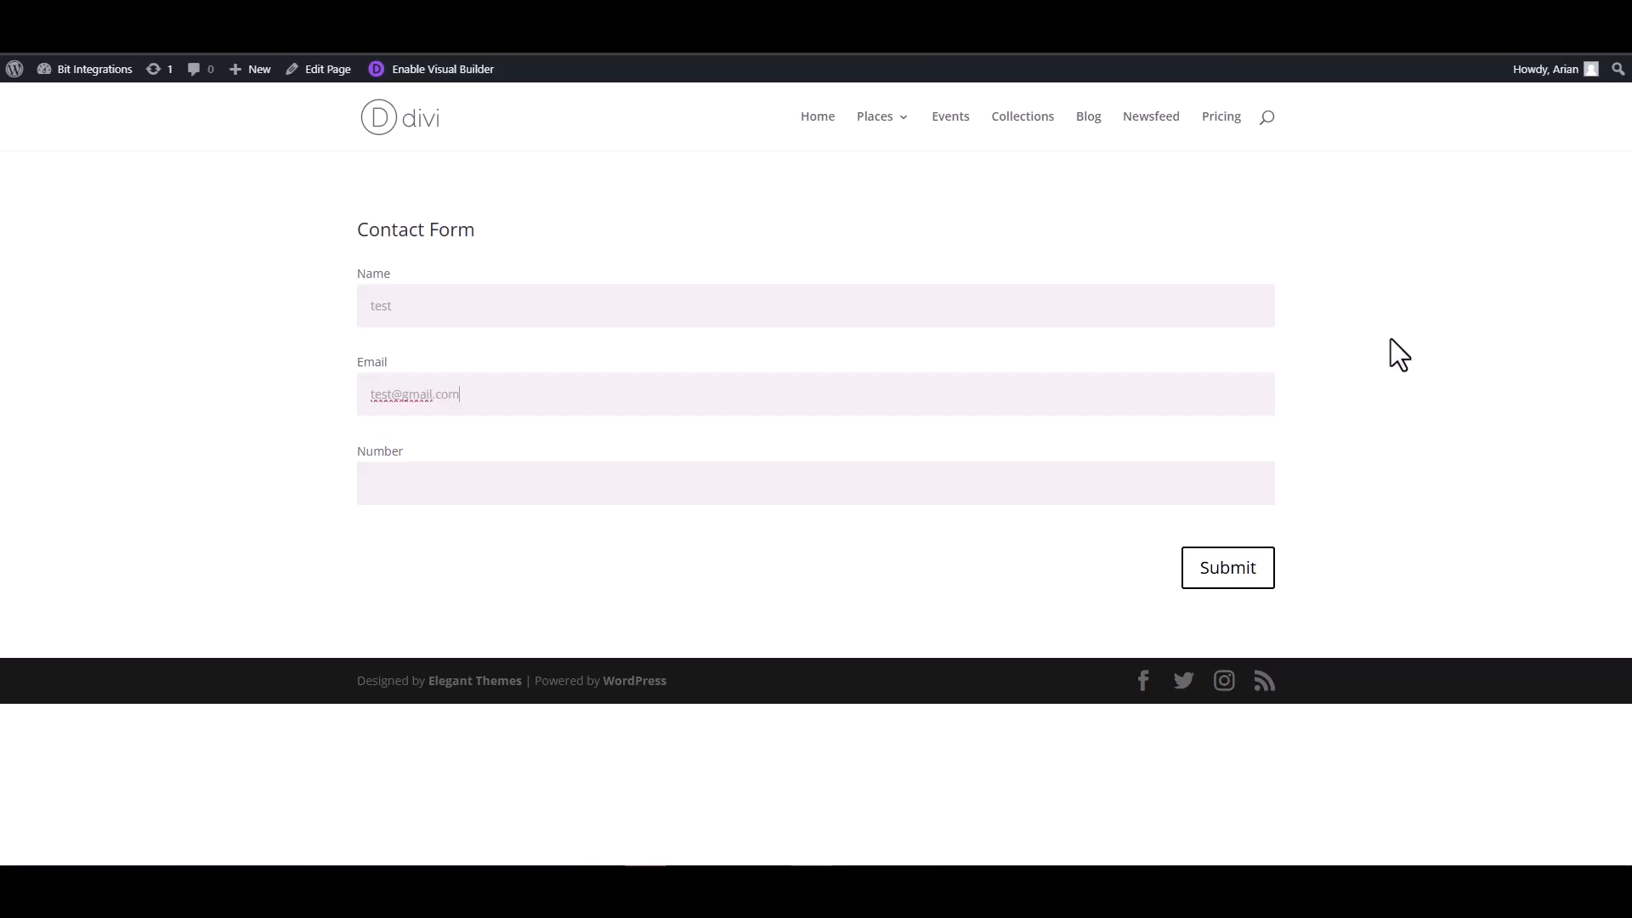
left_click(1189, 477)
left_click(1222, 571)
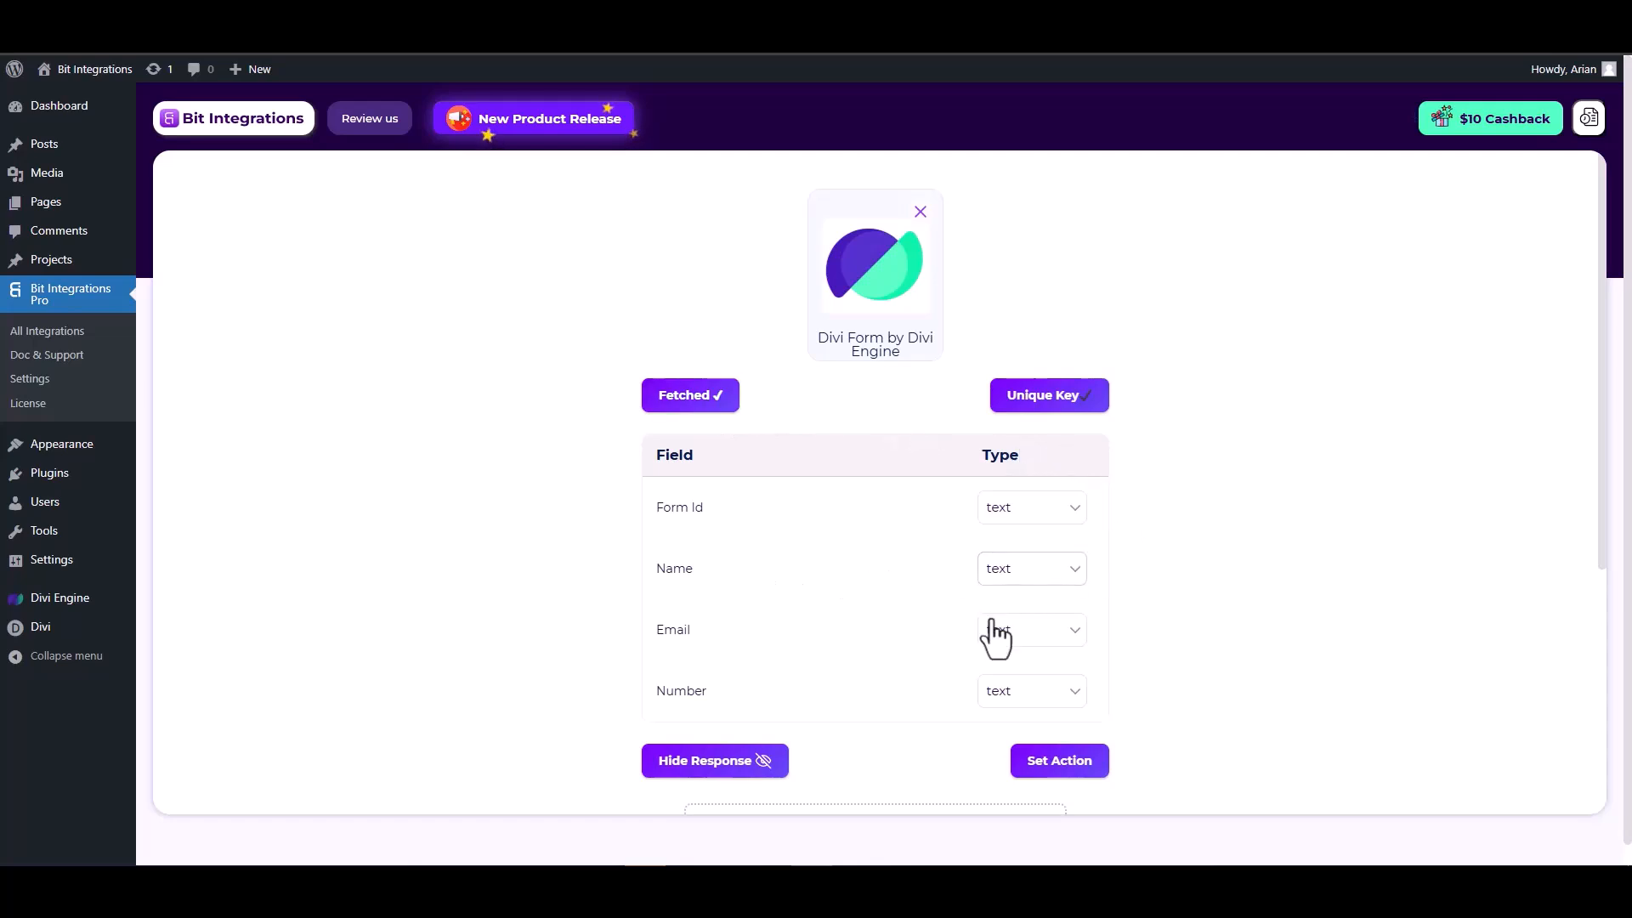
Set the Email field's type to email and Number's to number, then go to Set Action
scroll(994, 633, "down", 1)
left_click(1029, 551)
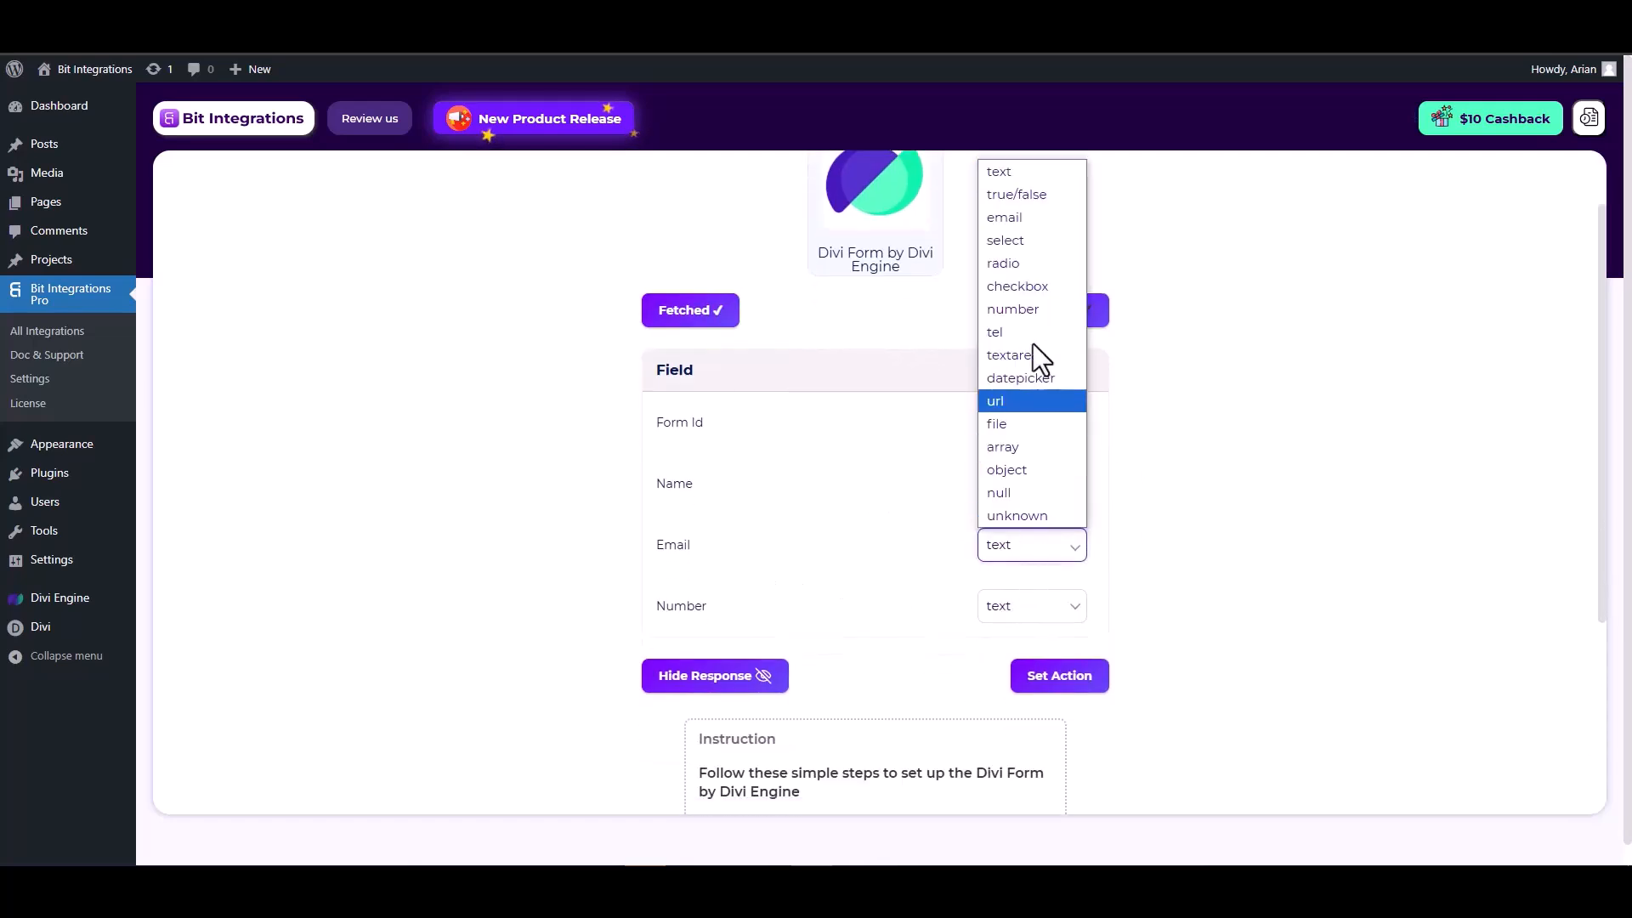
left_click(1012, 219)
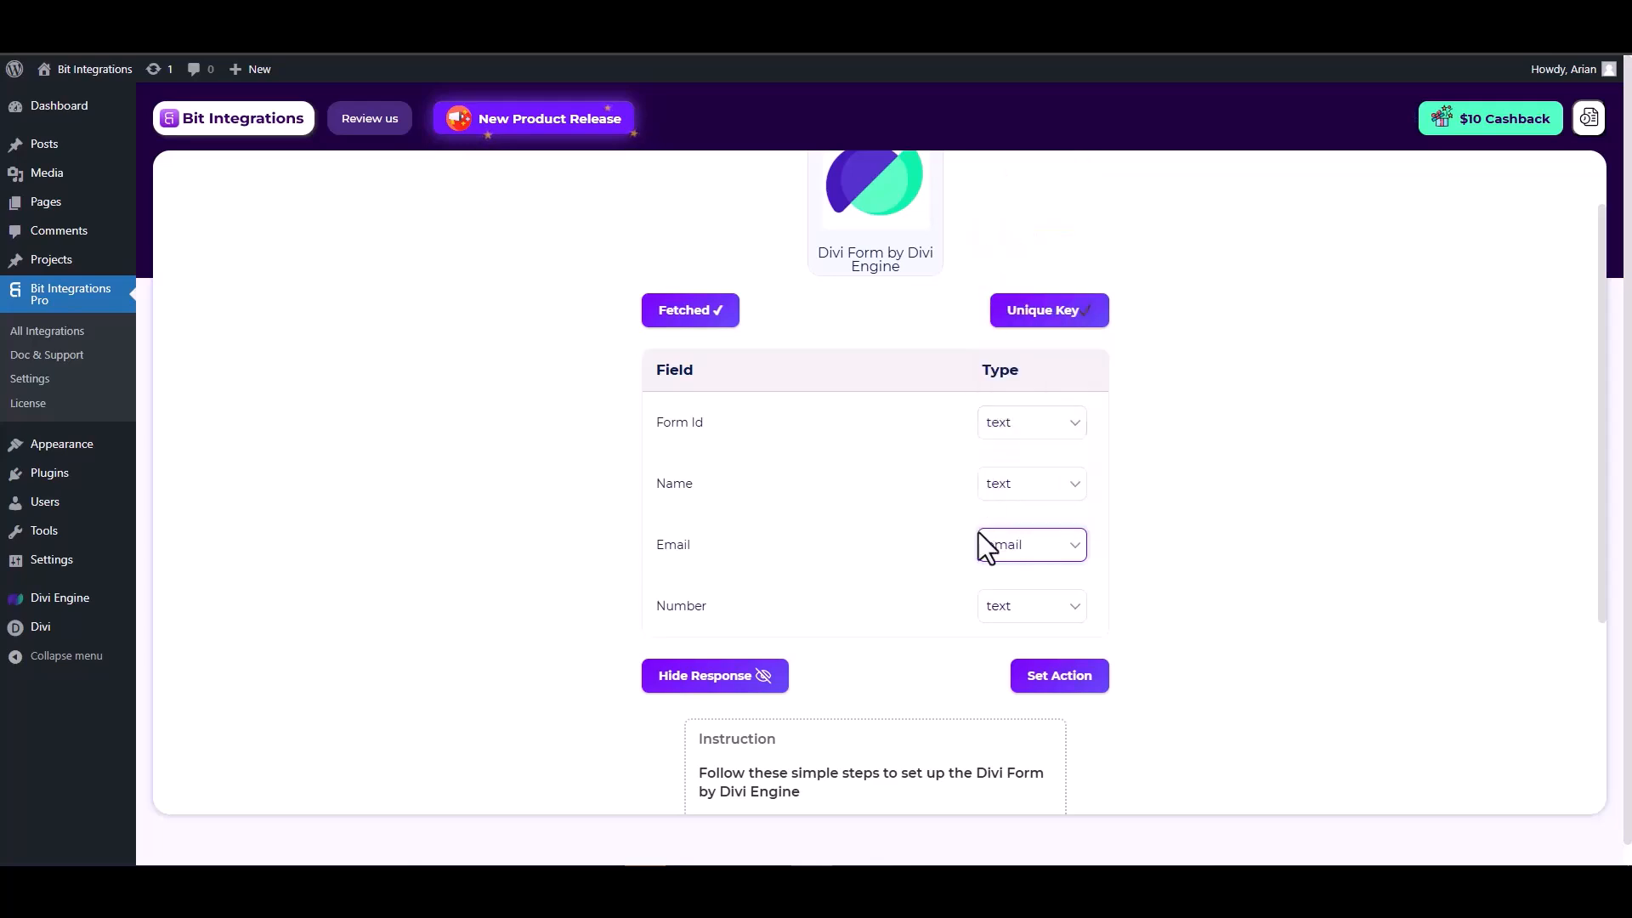
left_click(1017, 610)
left_click(1020, 374)
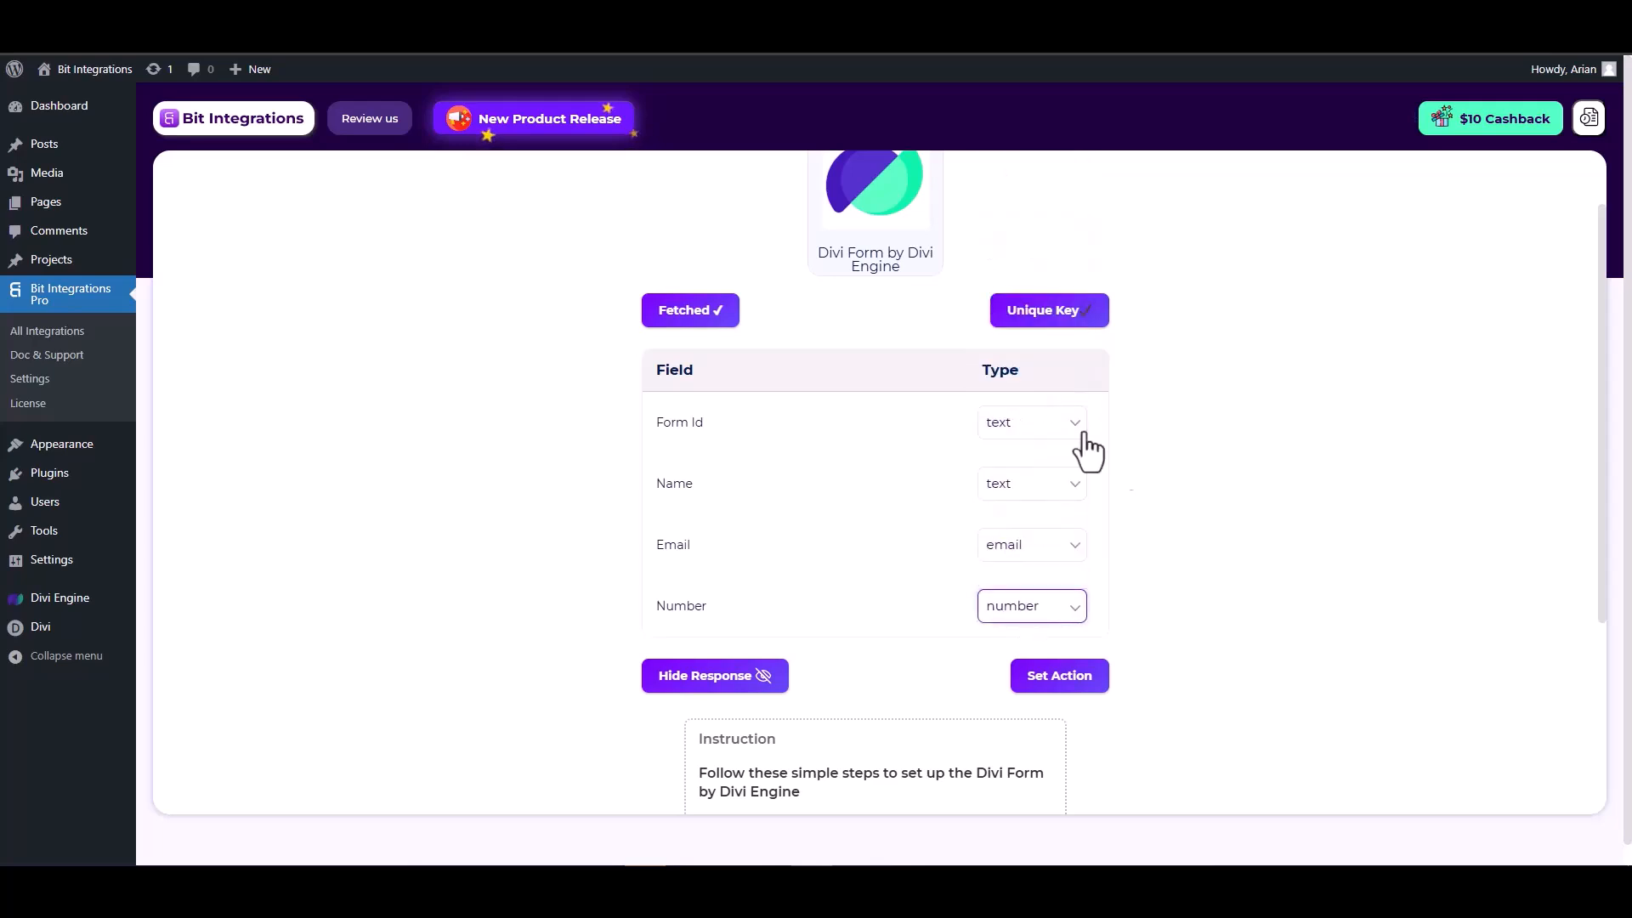
left_click(1061, 678)
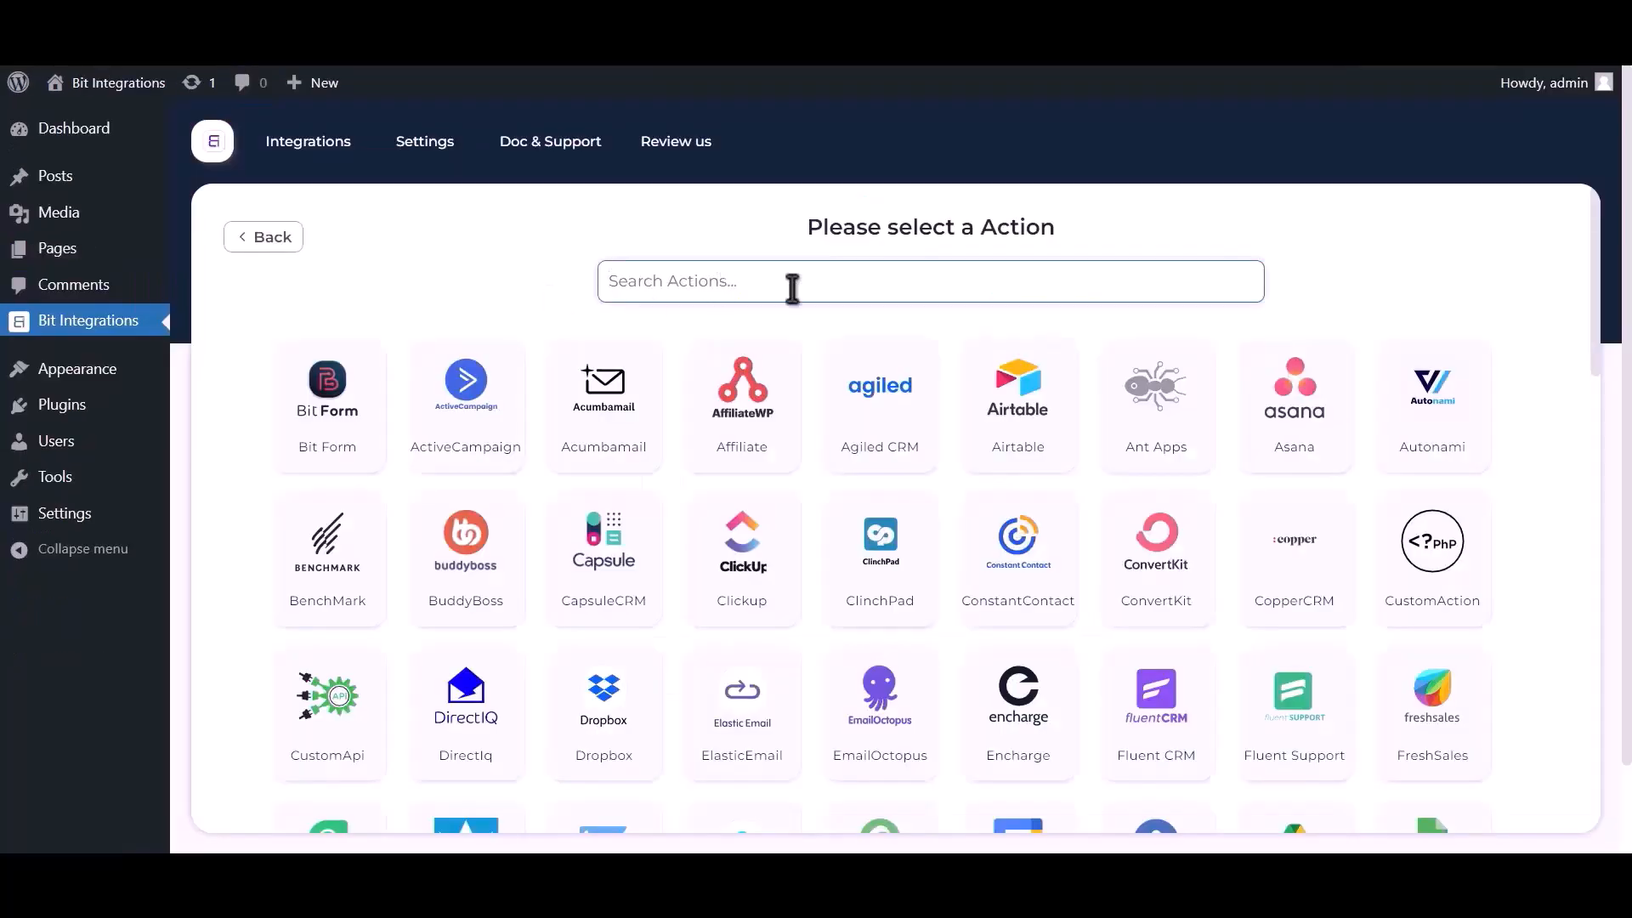
Search actions for 'google s', choose Google Sheet, and follow the Google API Console link
type("google ")
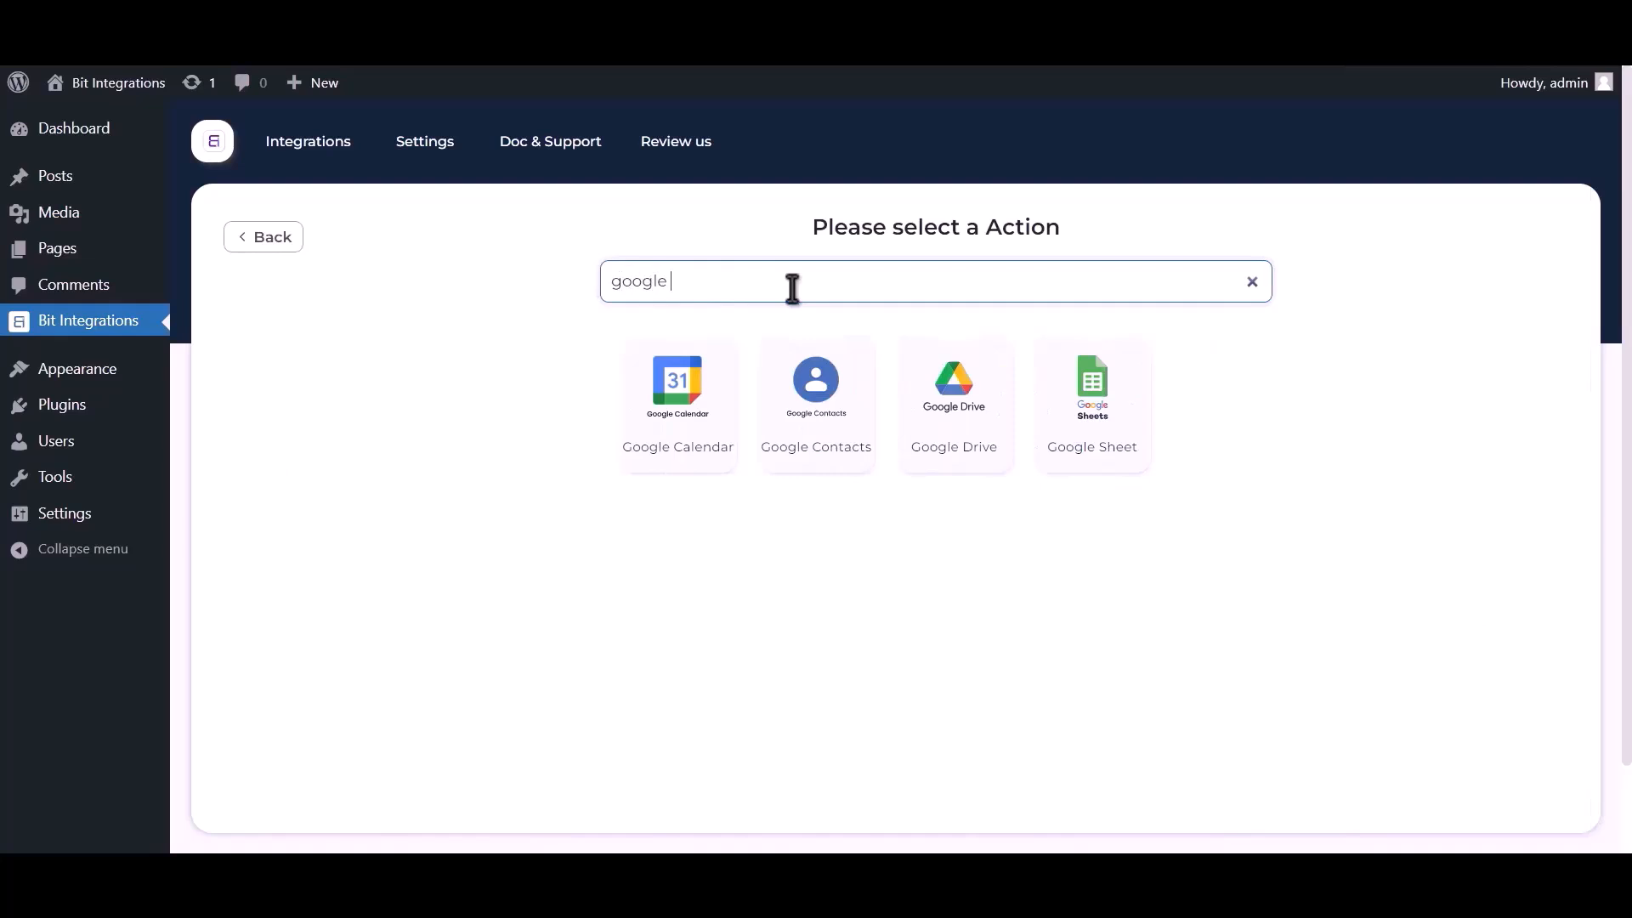
type("sheet")
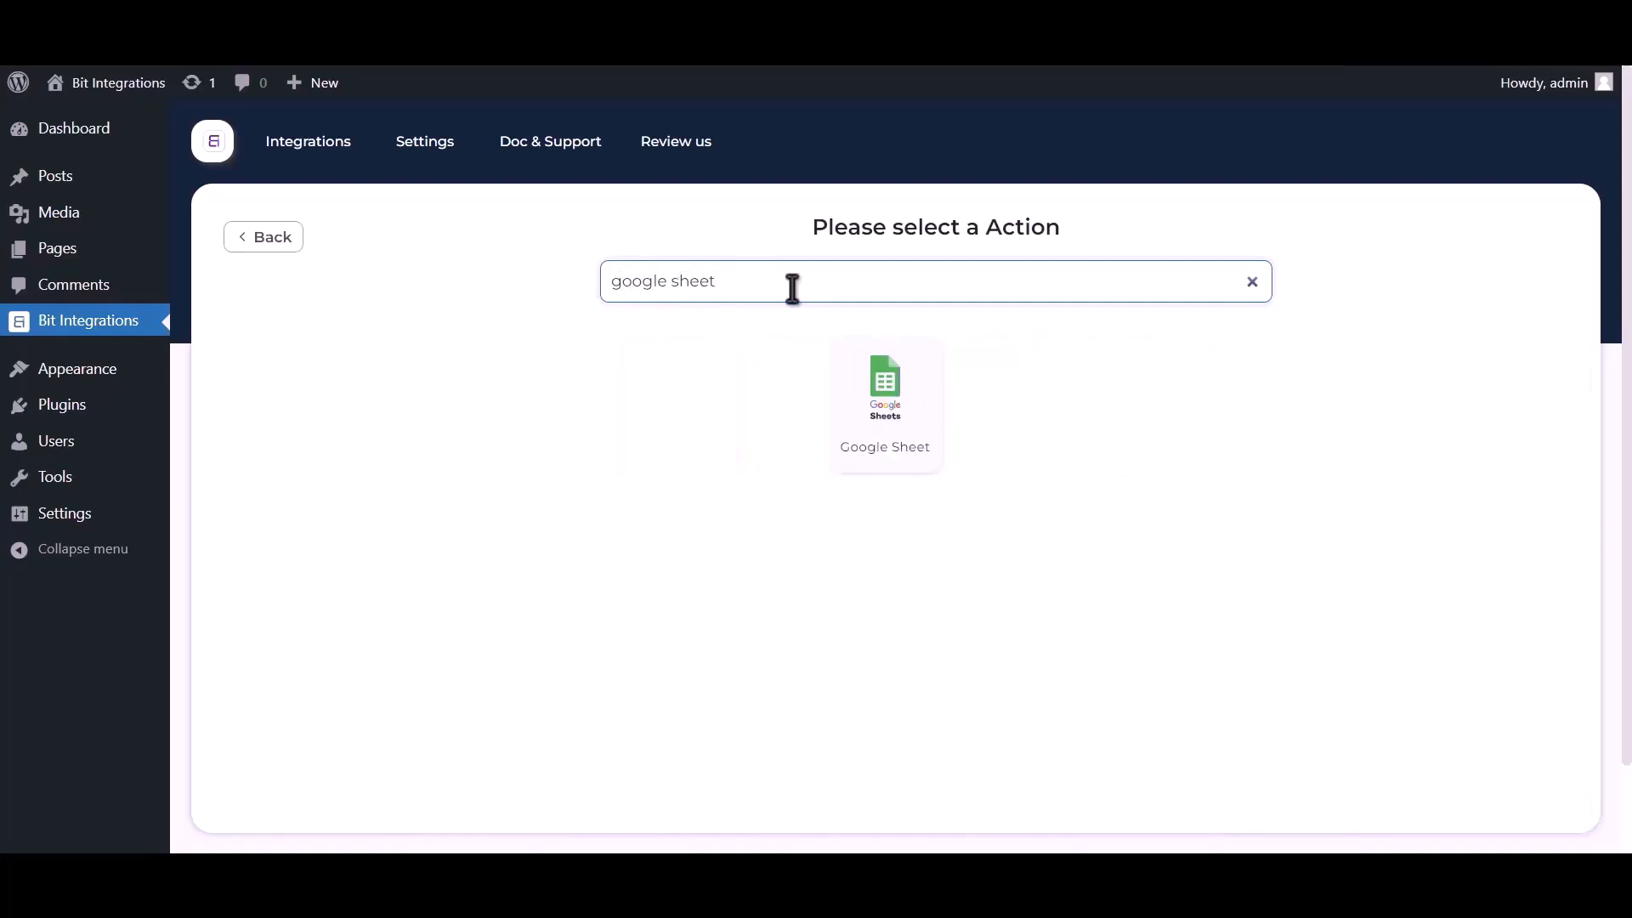
left_click(881, 408)
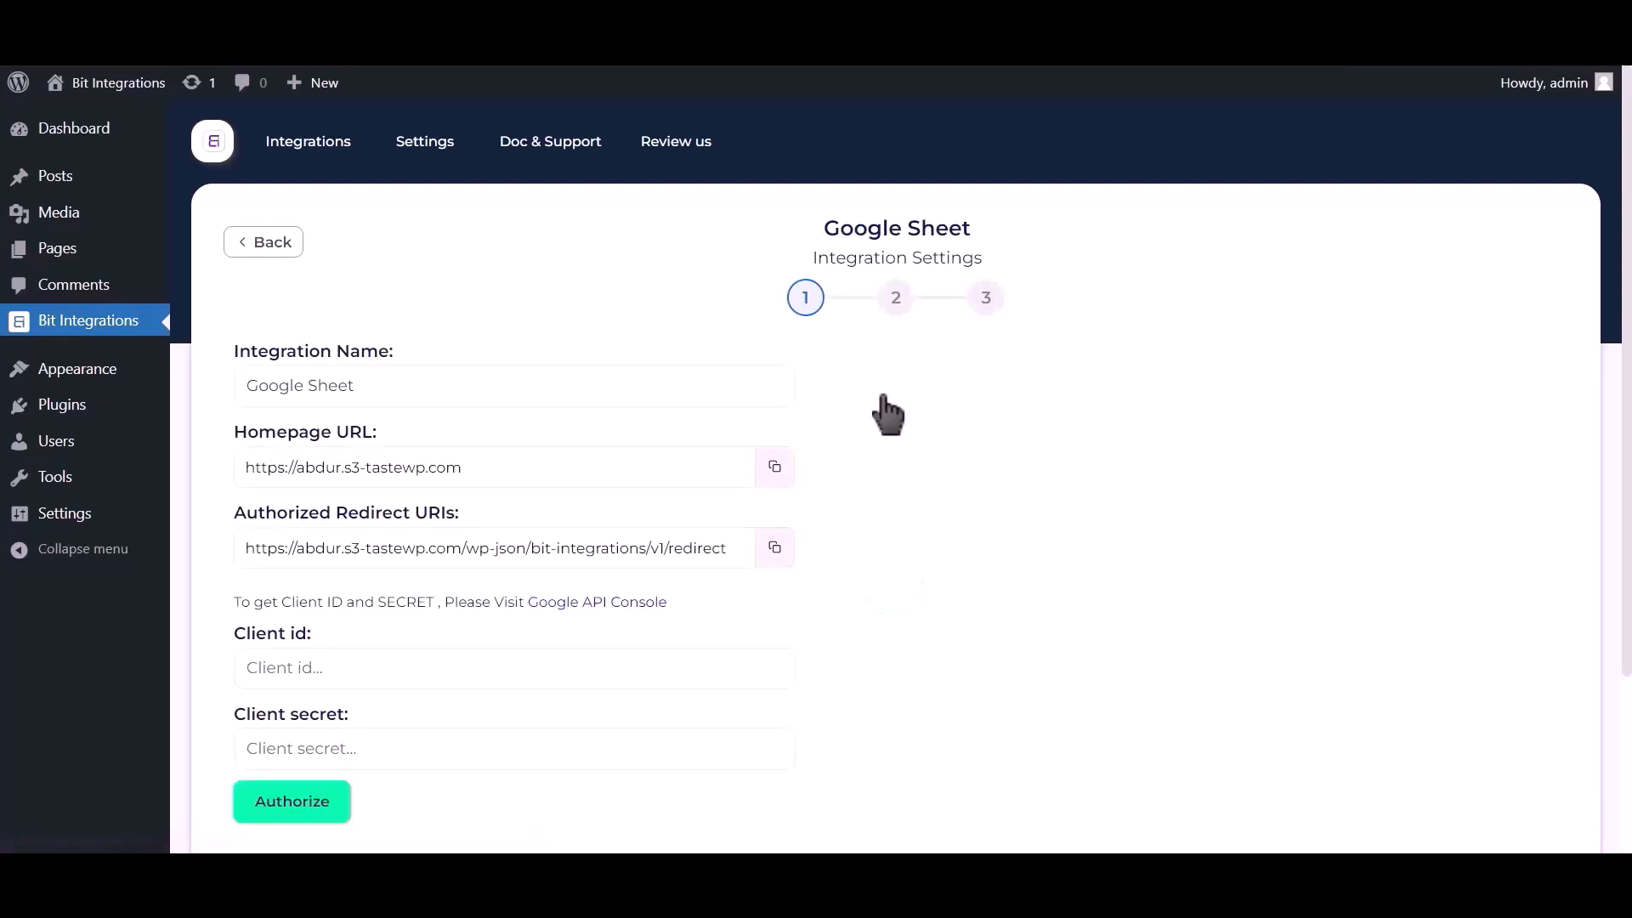
left_click_drag(235, 602, 576, 623)
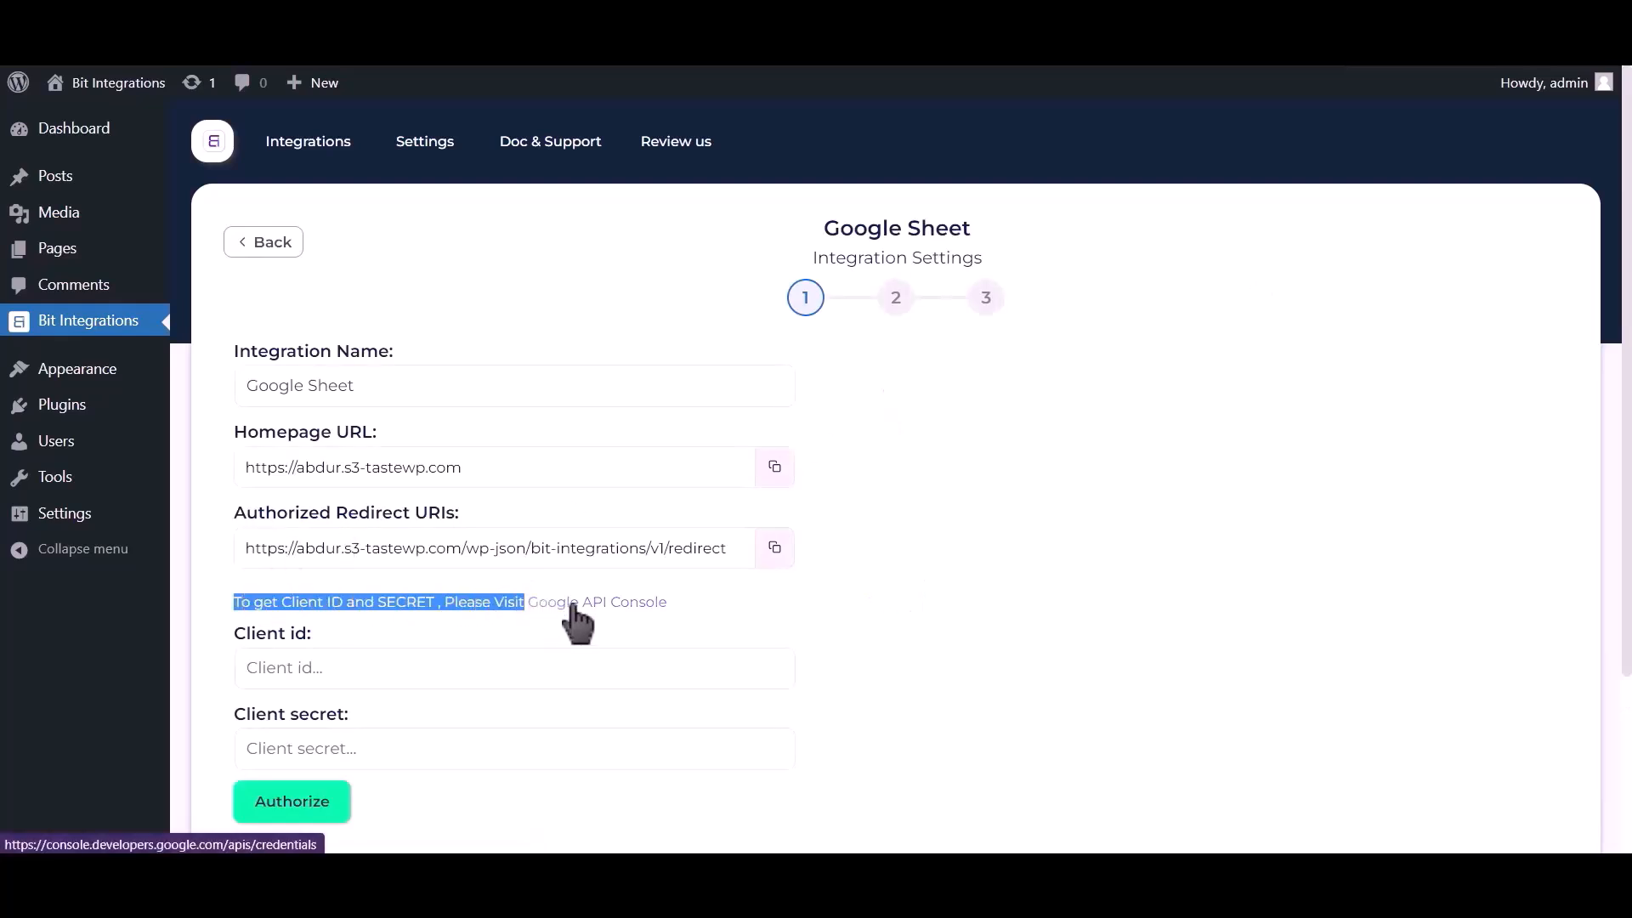
left_click(569, 608)
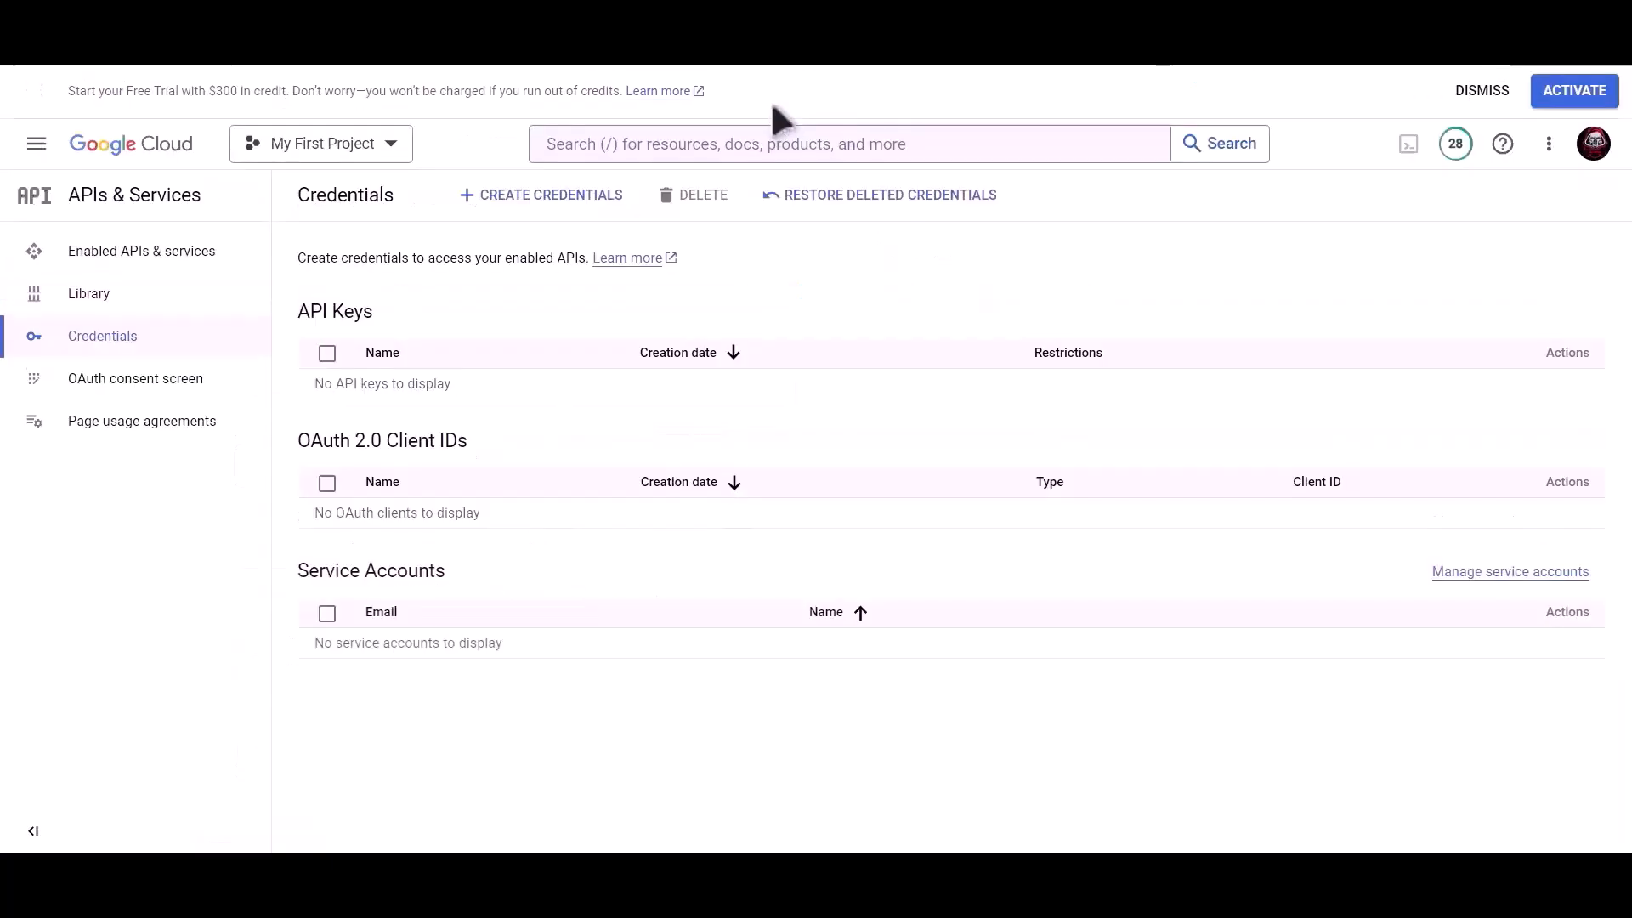
Find and enable the Google Drive API in the Cloud Console
left_click(746, 146)
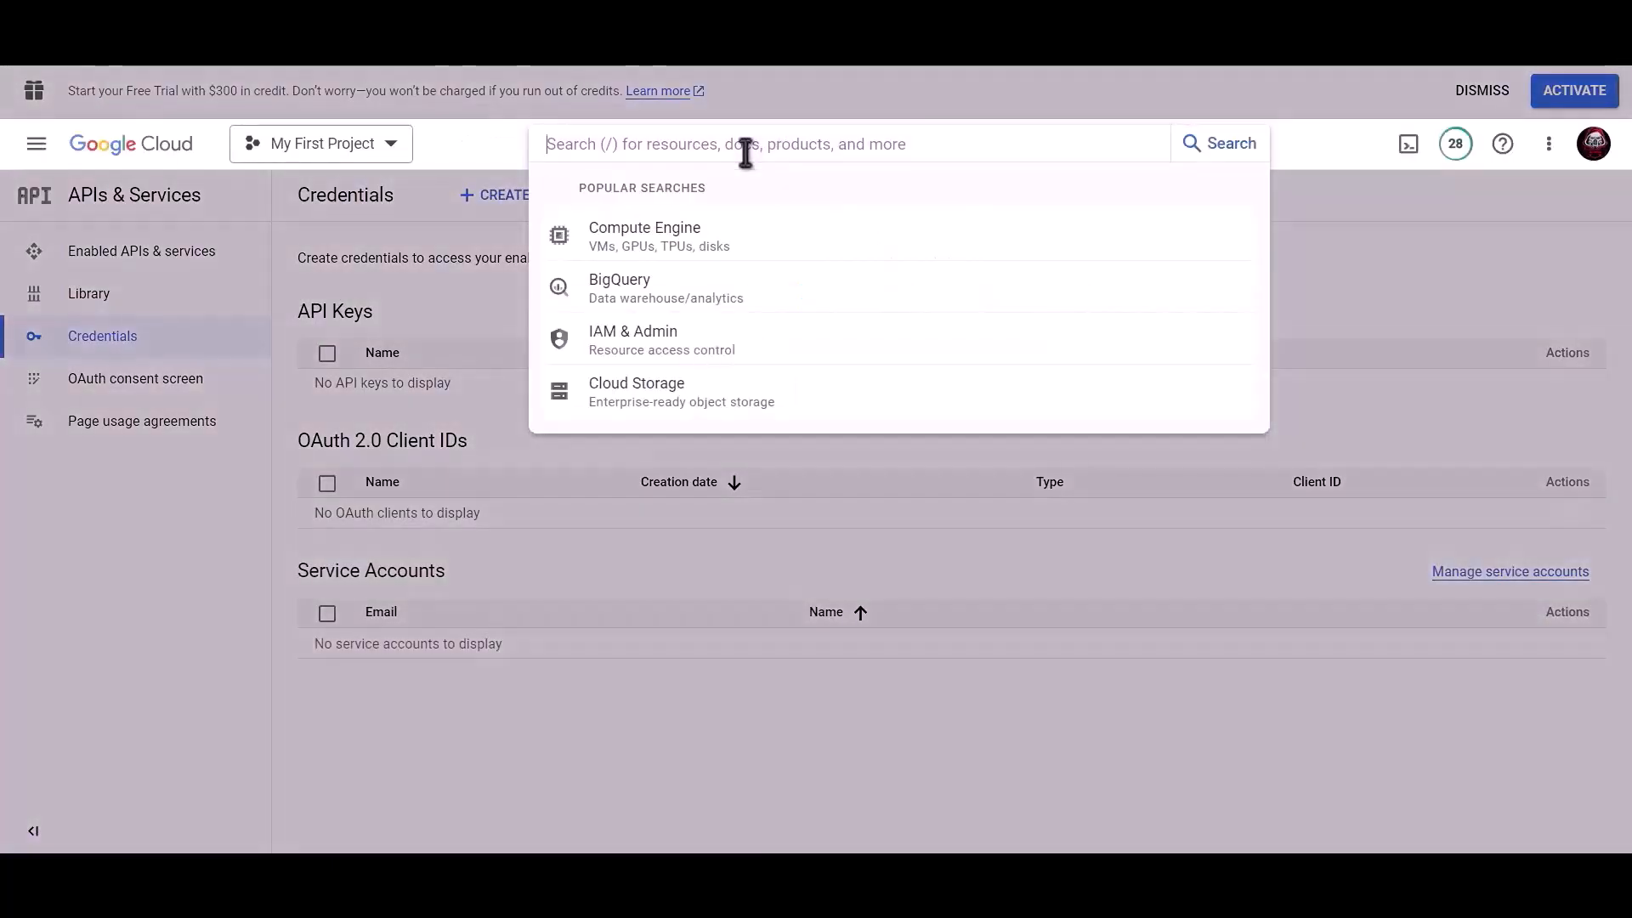
type("Google drive api")
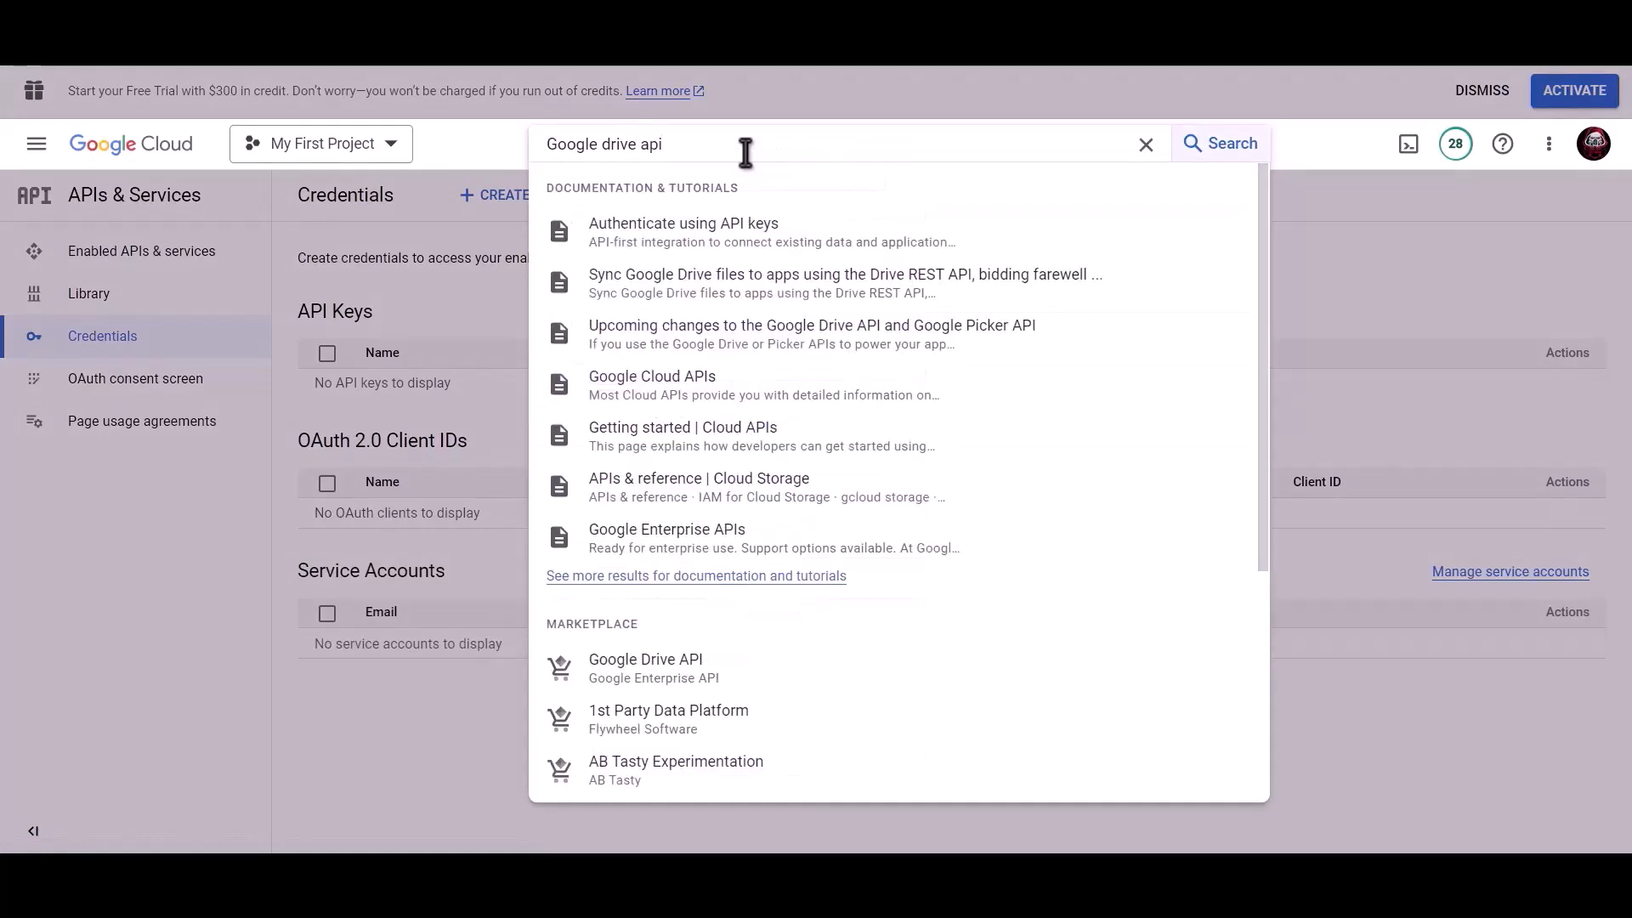
left_click(674, 663)
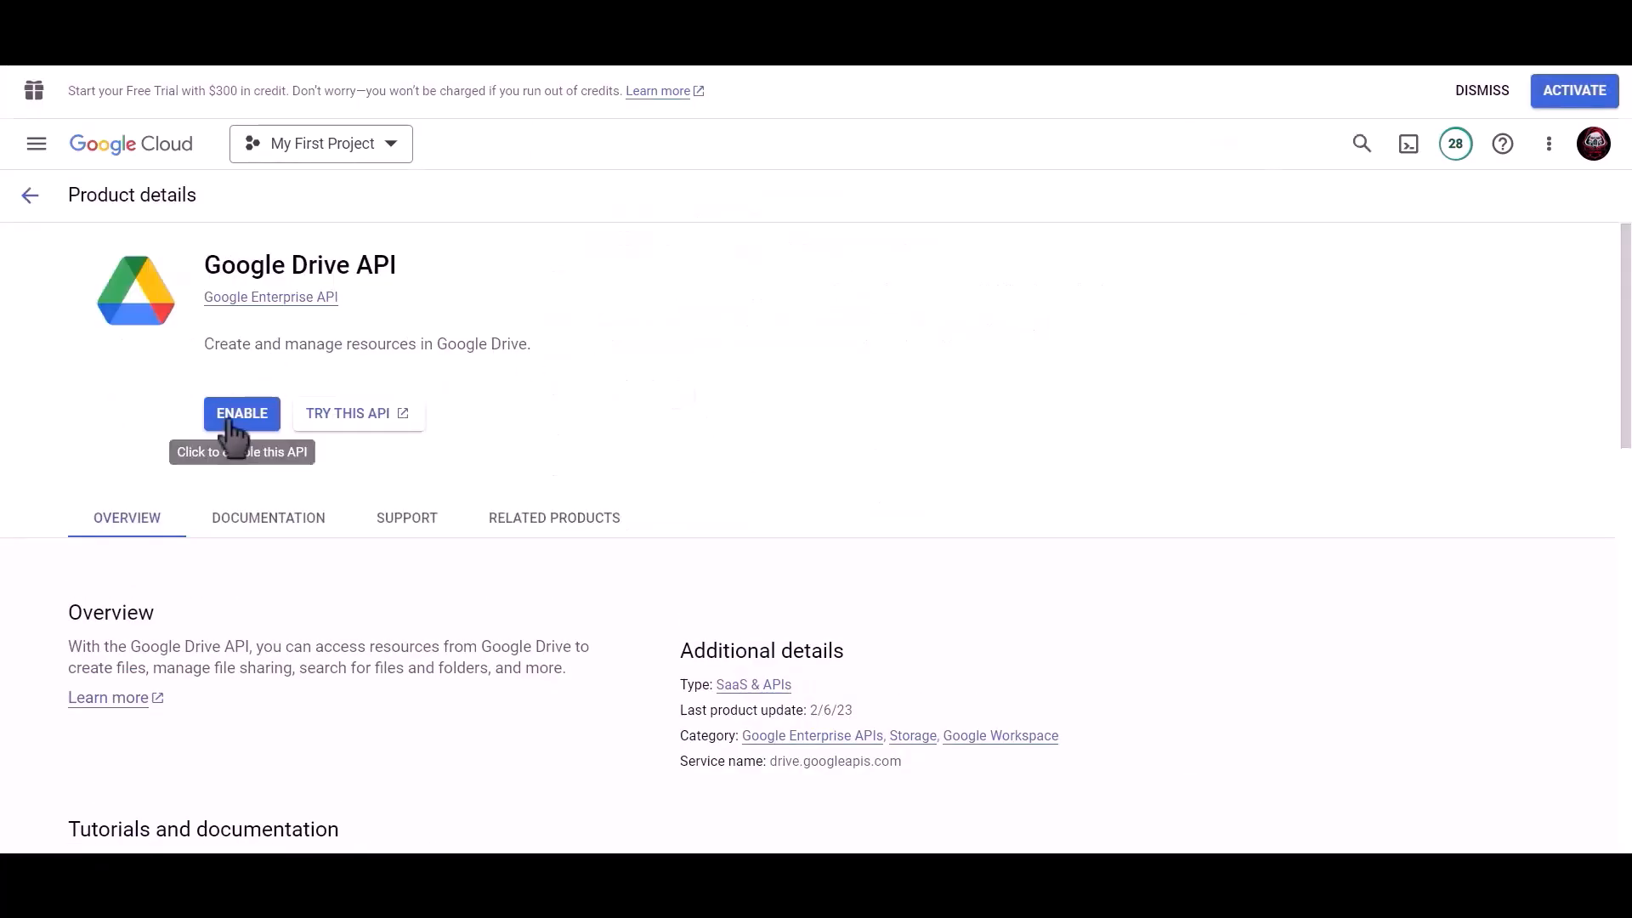
left_click(239, 419)
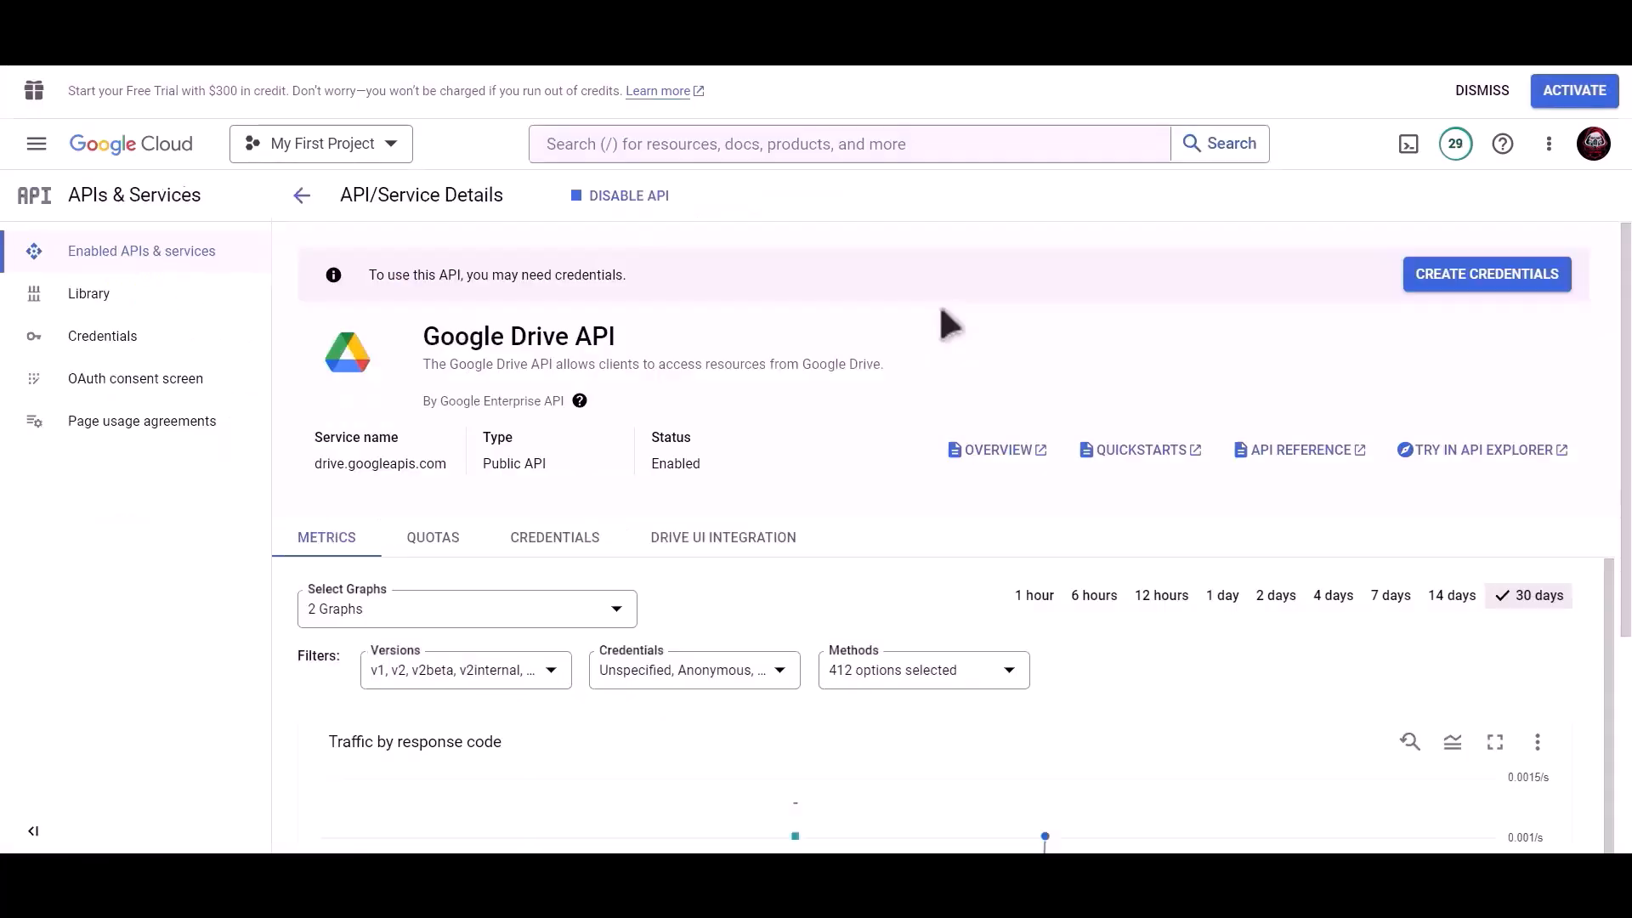
Search 'google sheet' and enable the Google Sheets API
left_click(871, 145)
type("google sheet")
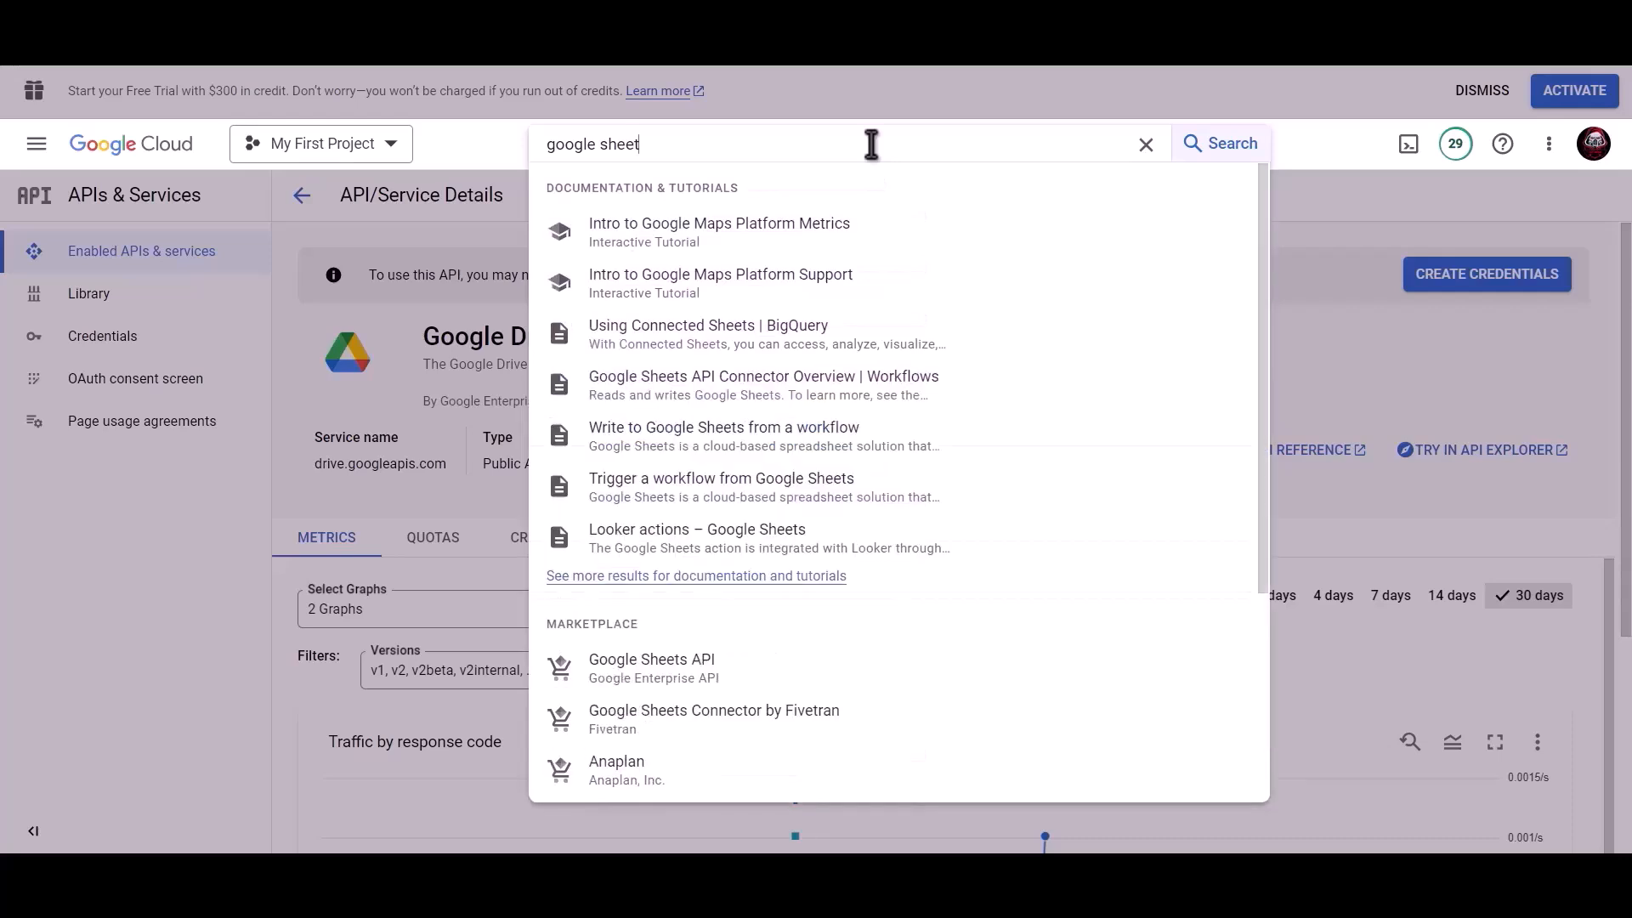
left_click(685, 672)
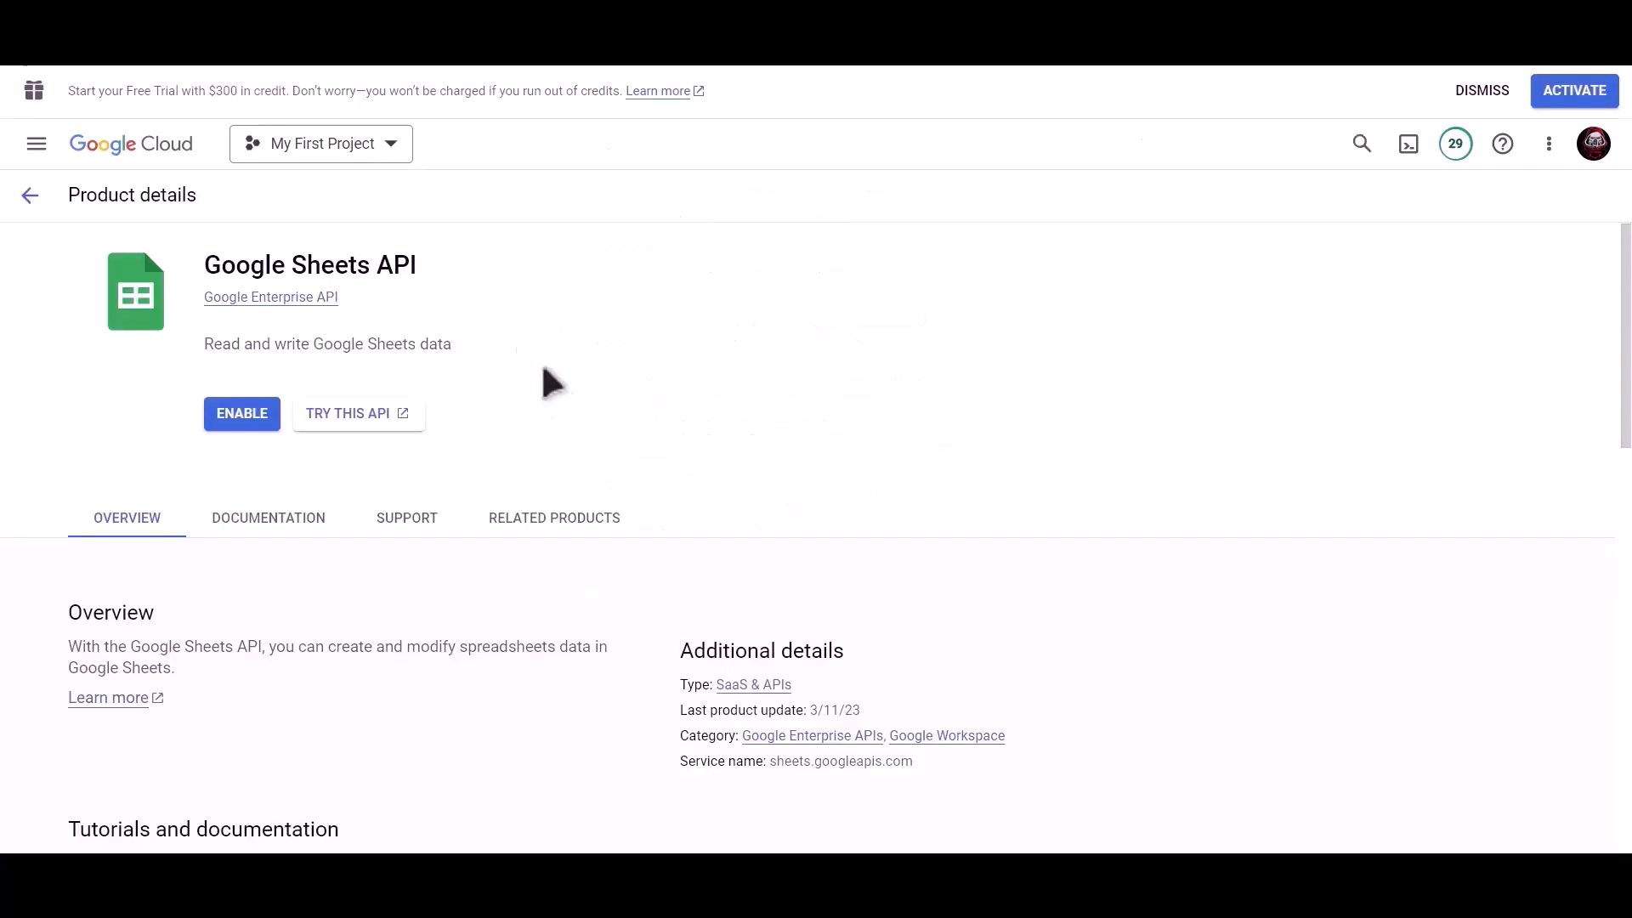
left_click(223, 409)
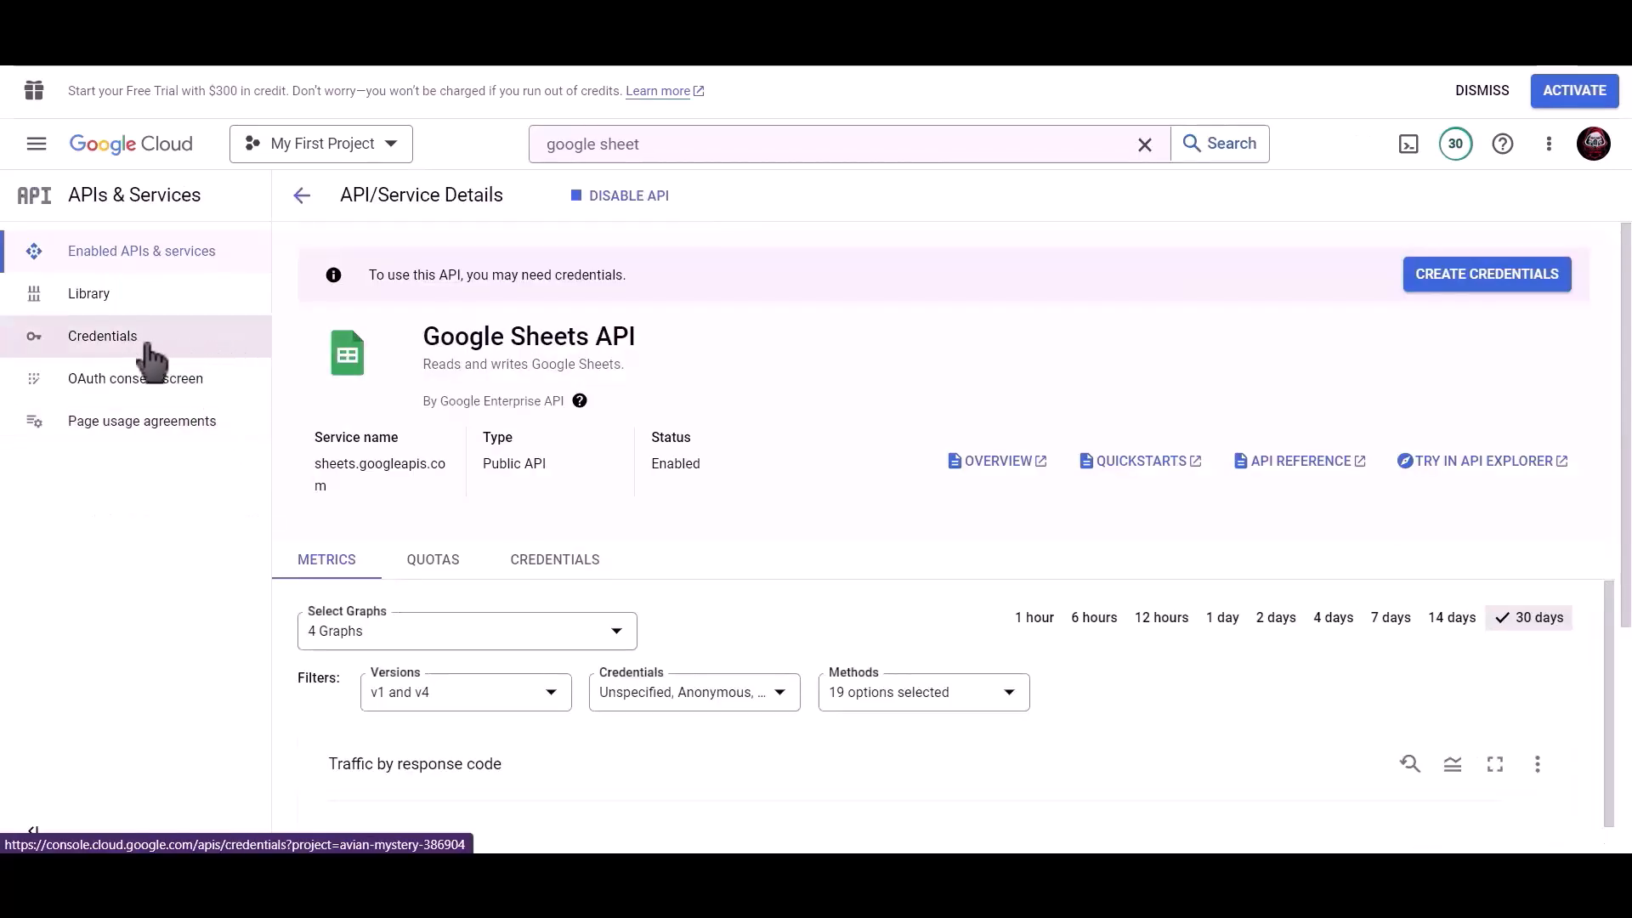
Start a web-application OAuth client ID named 'Bit Integrations'
left_click(151, 357)
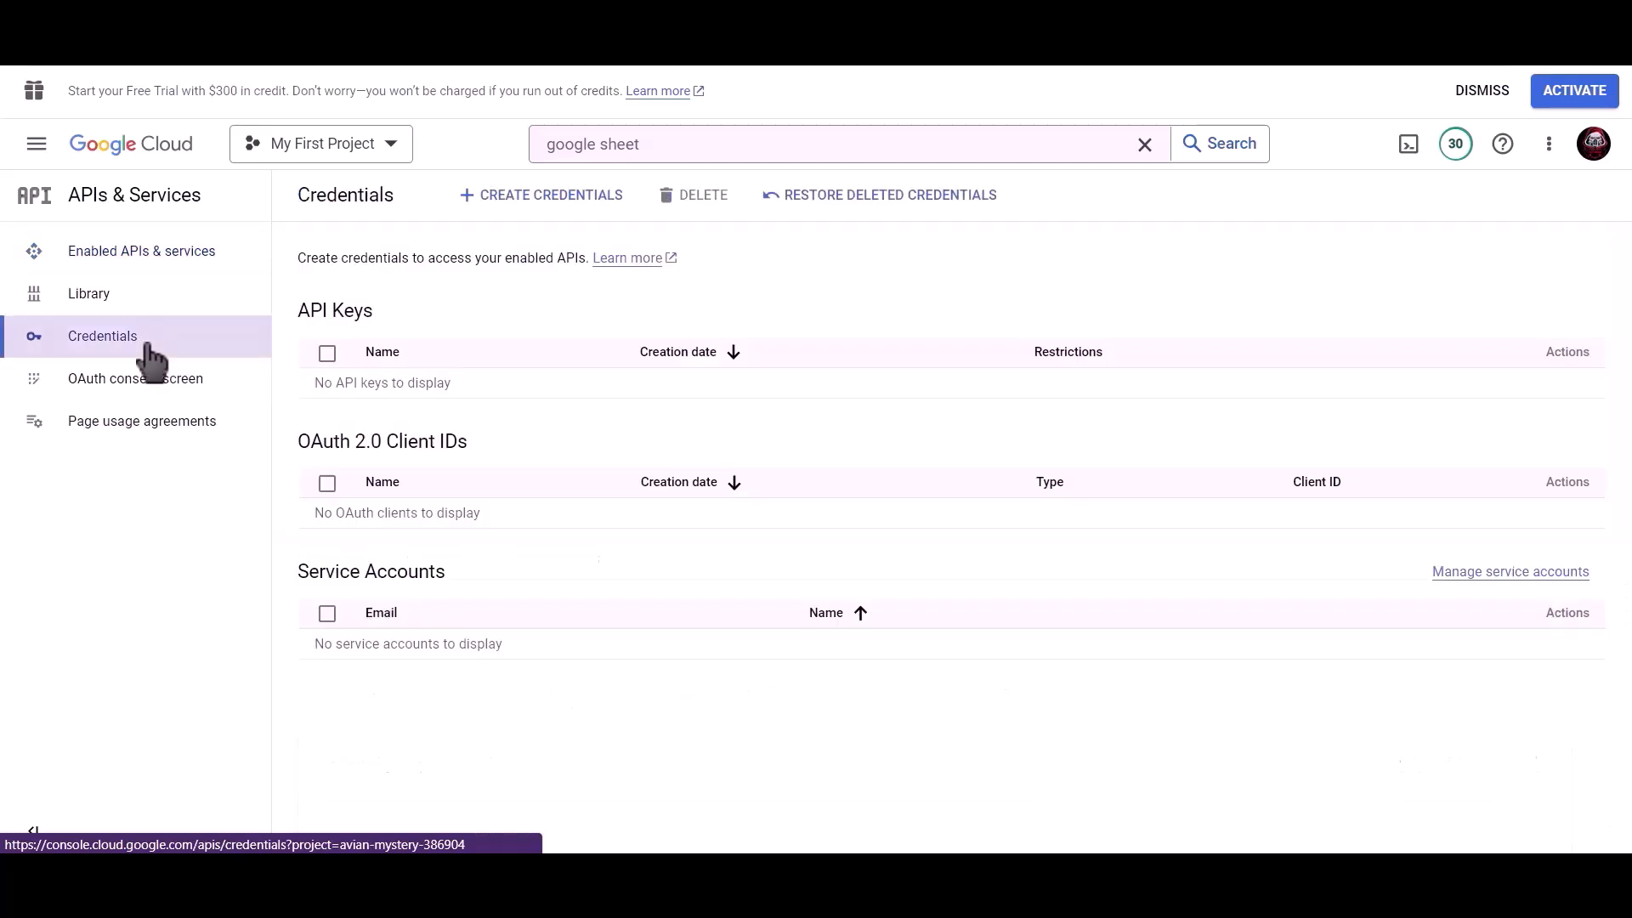
left_click(553, 205)
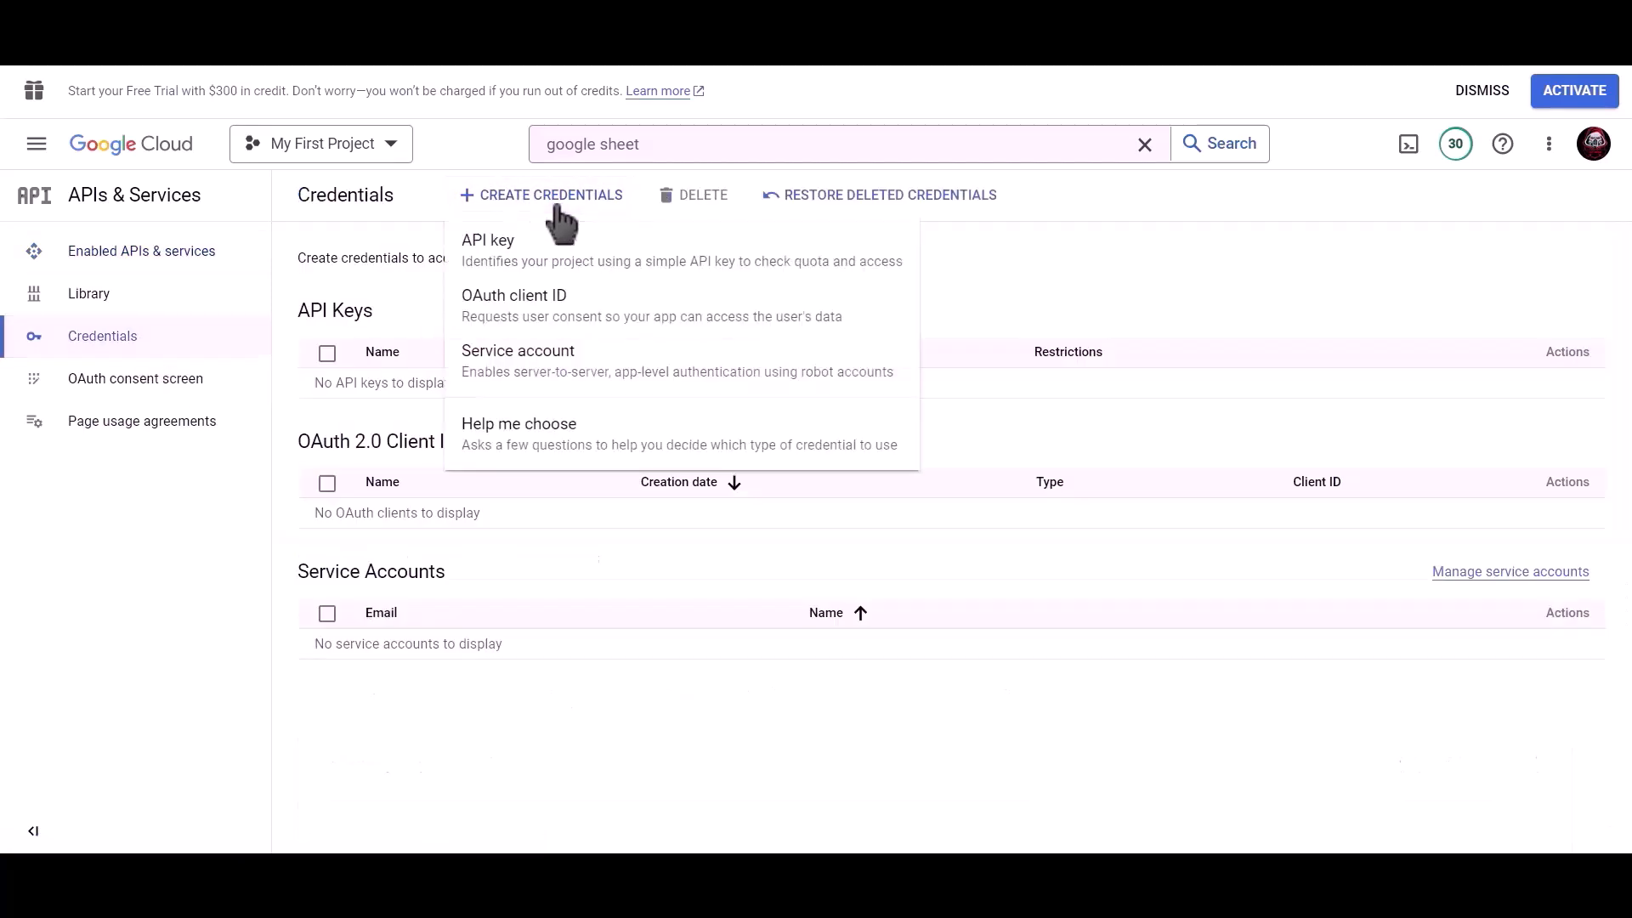
left_click(633, 321)
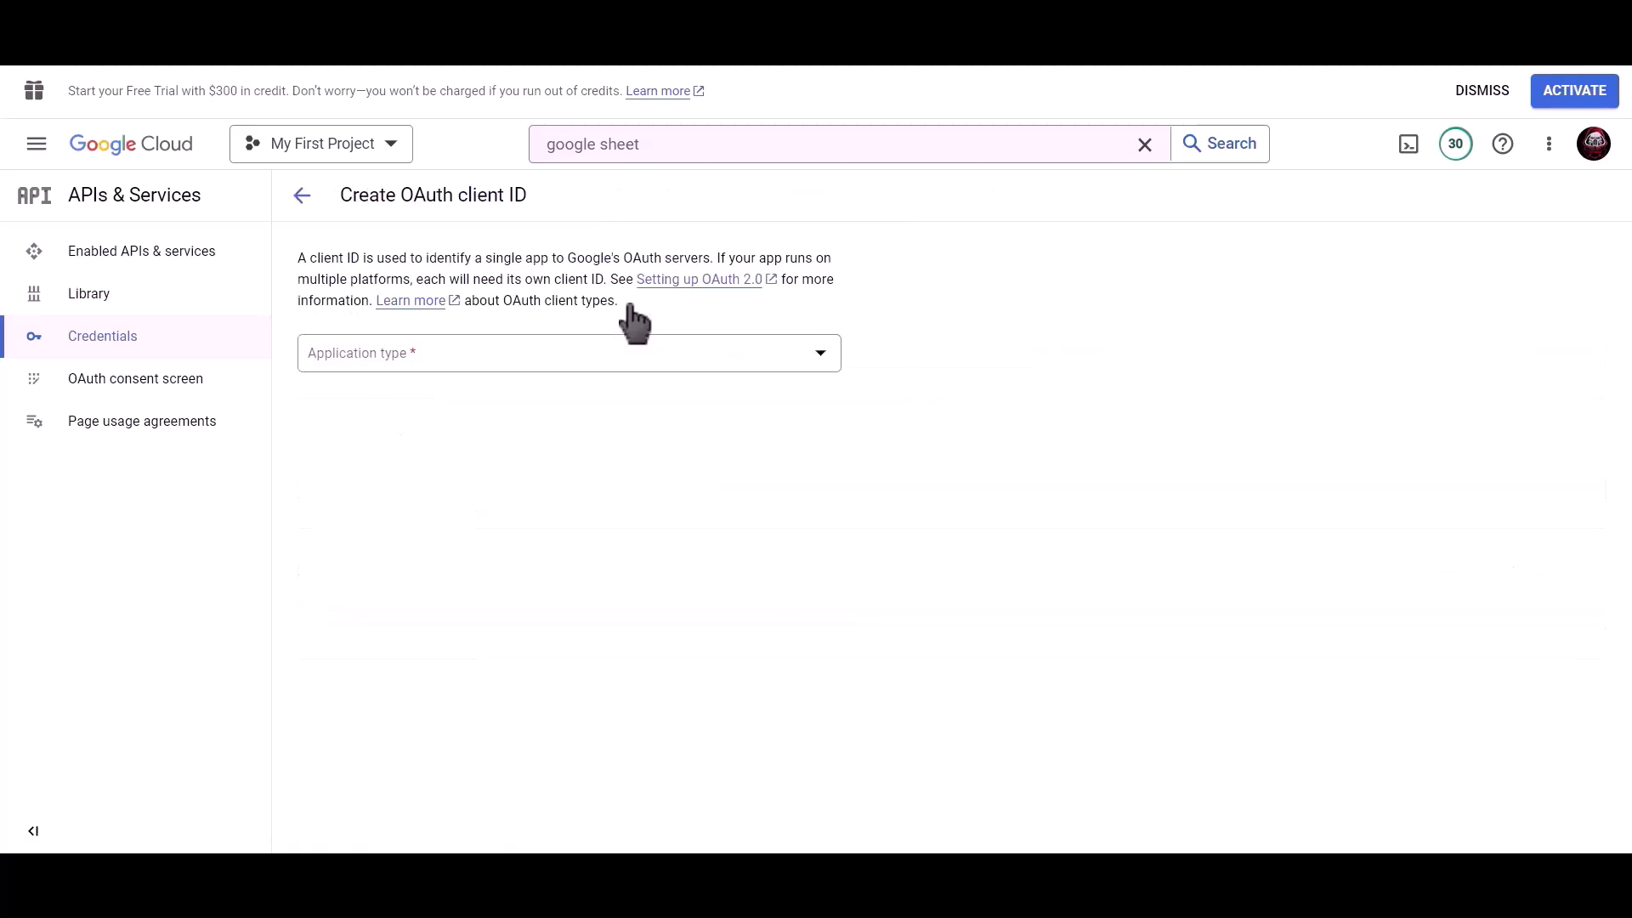
left_click(504, 362)
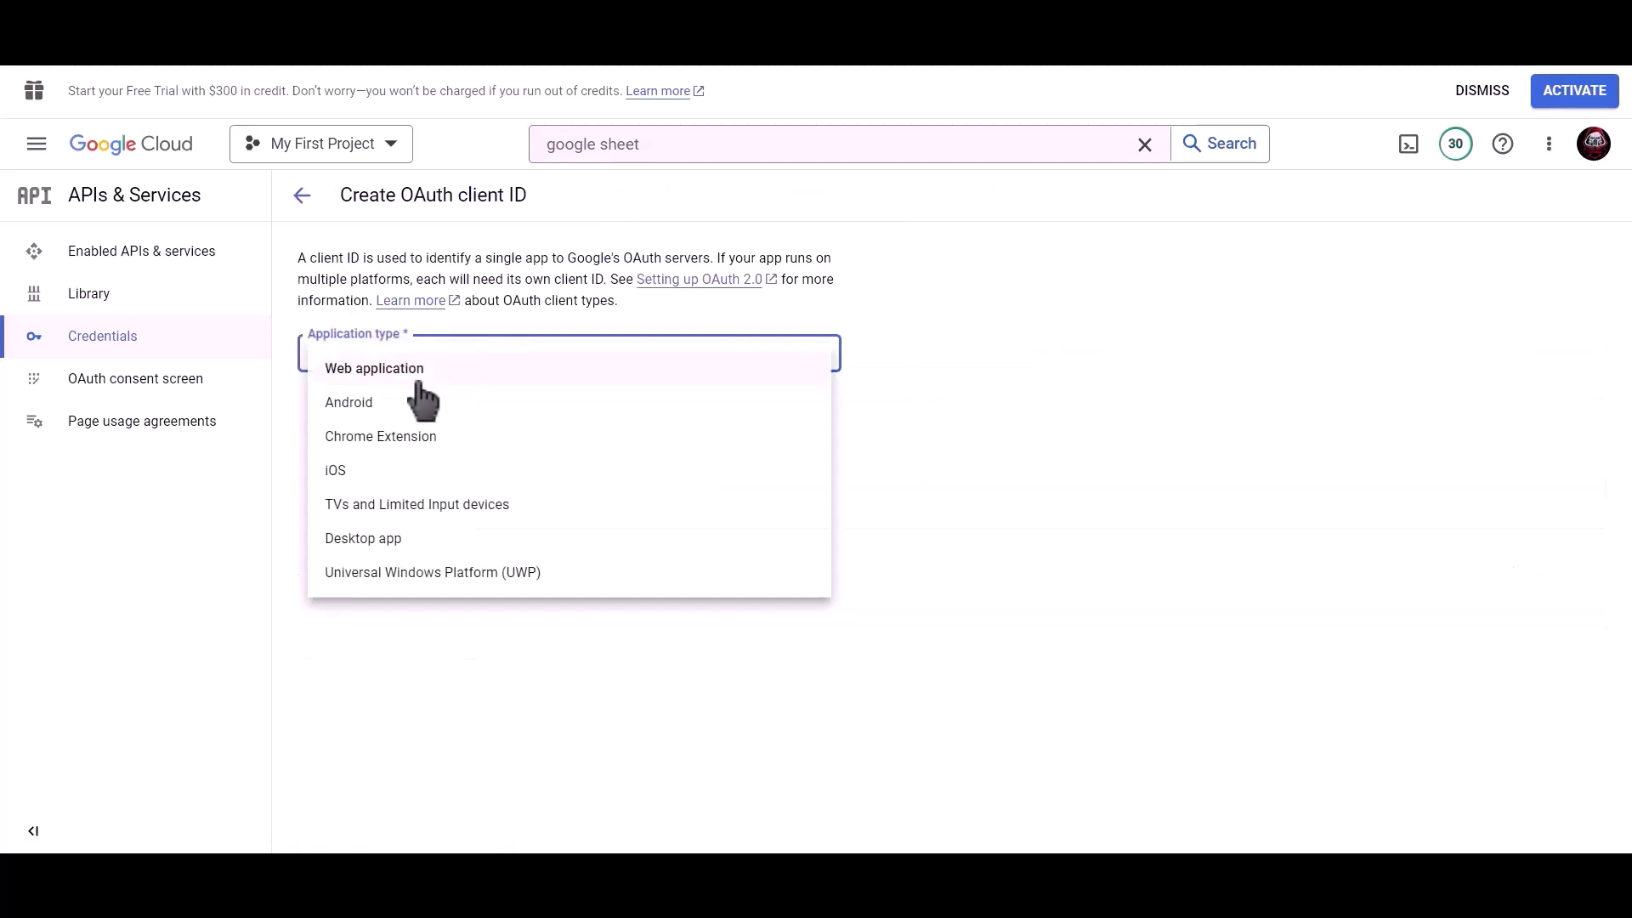
left_click(525, 375)
left_click_drag(497, 408, 301, 406)
type("Bit ")
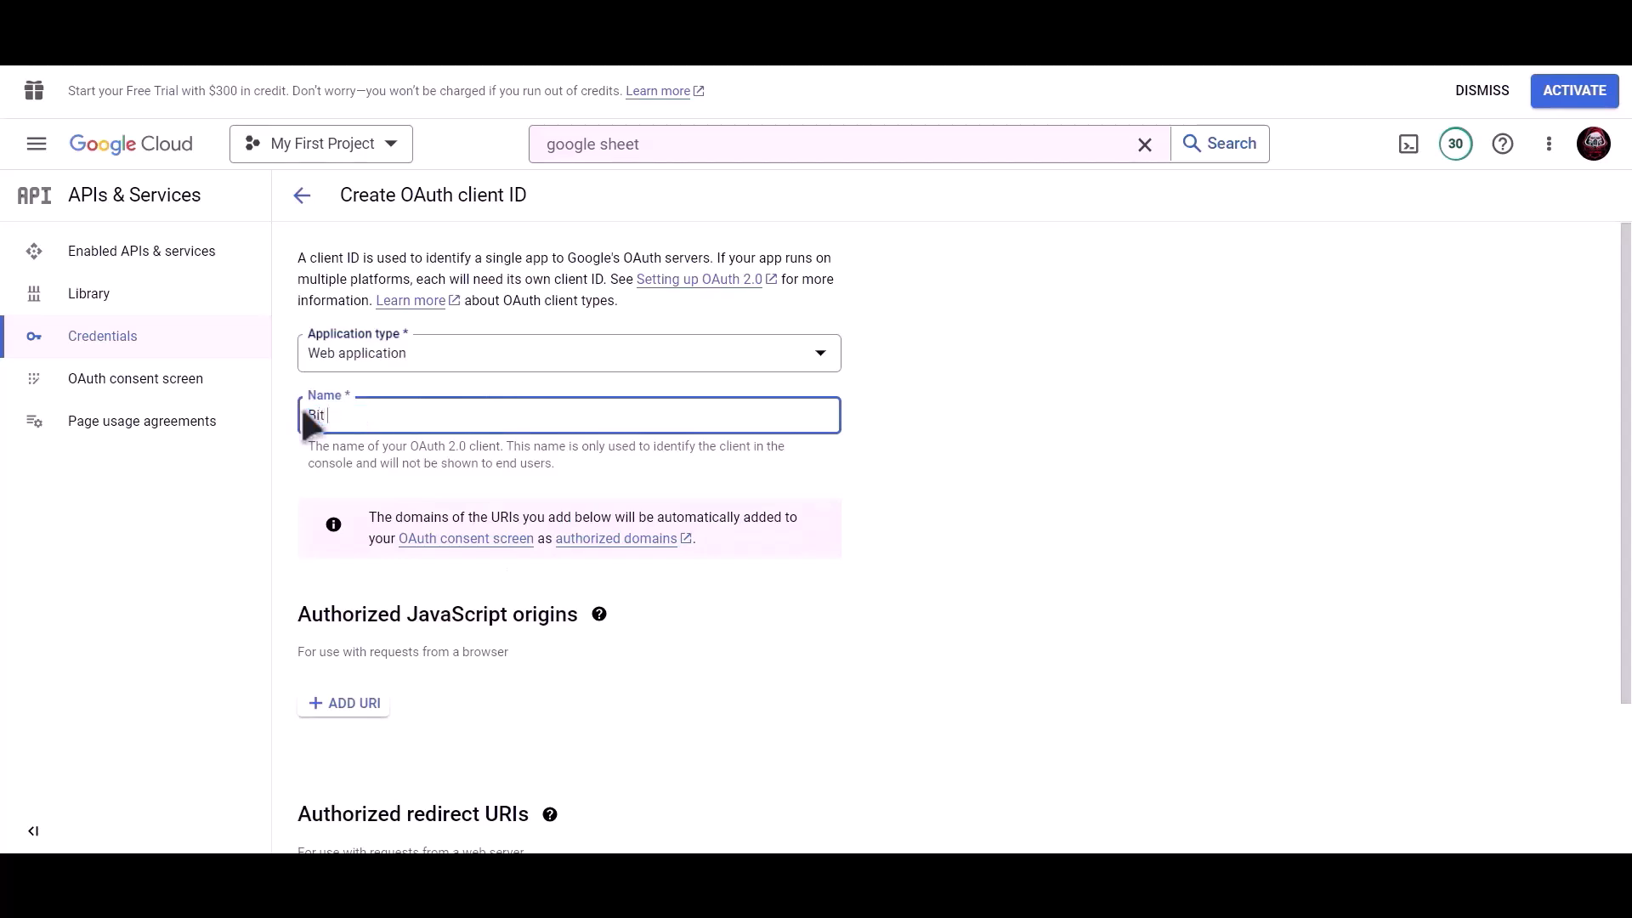
type("Integrations")
Add the plugin's redirect URI as an authorized redirect, create the client, and copy its ID
scroll(578, 451, "down", 2)
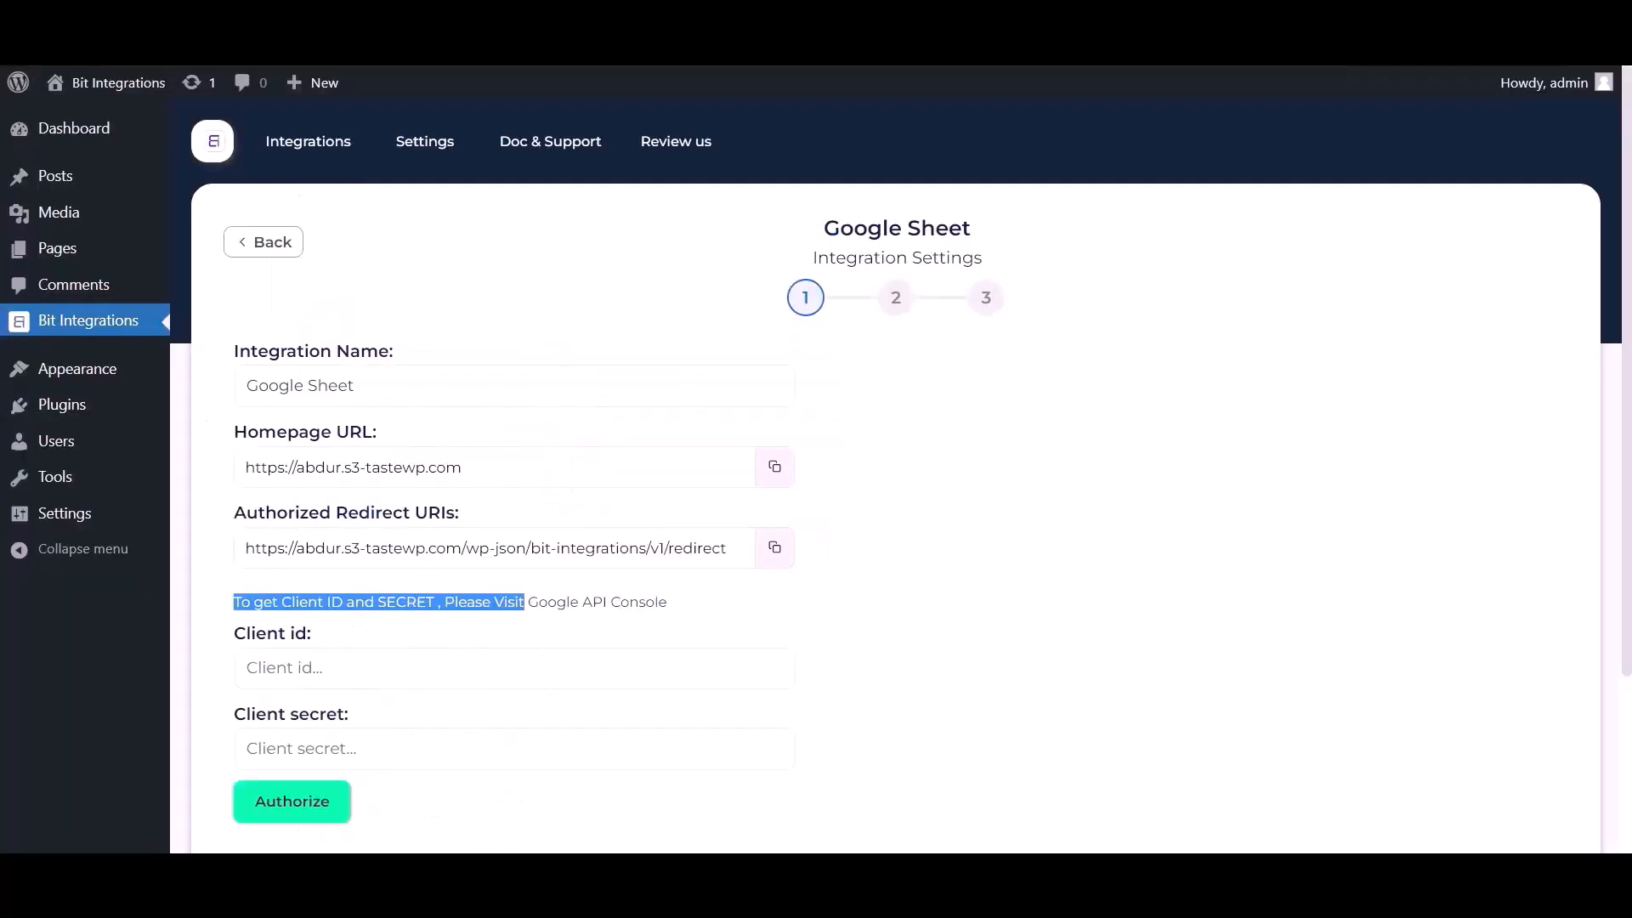
left_click(775, 549)
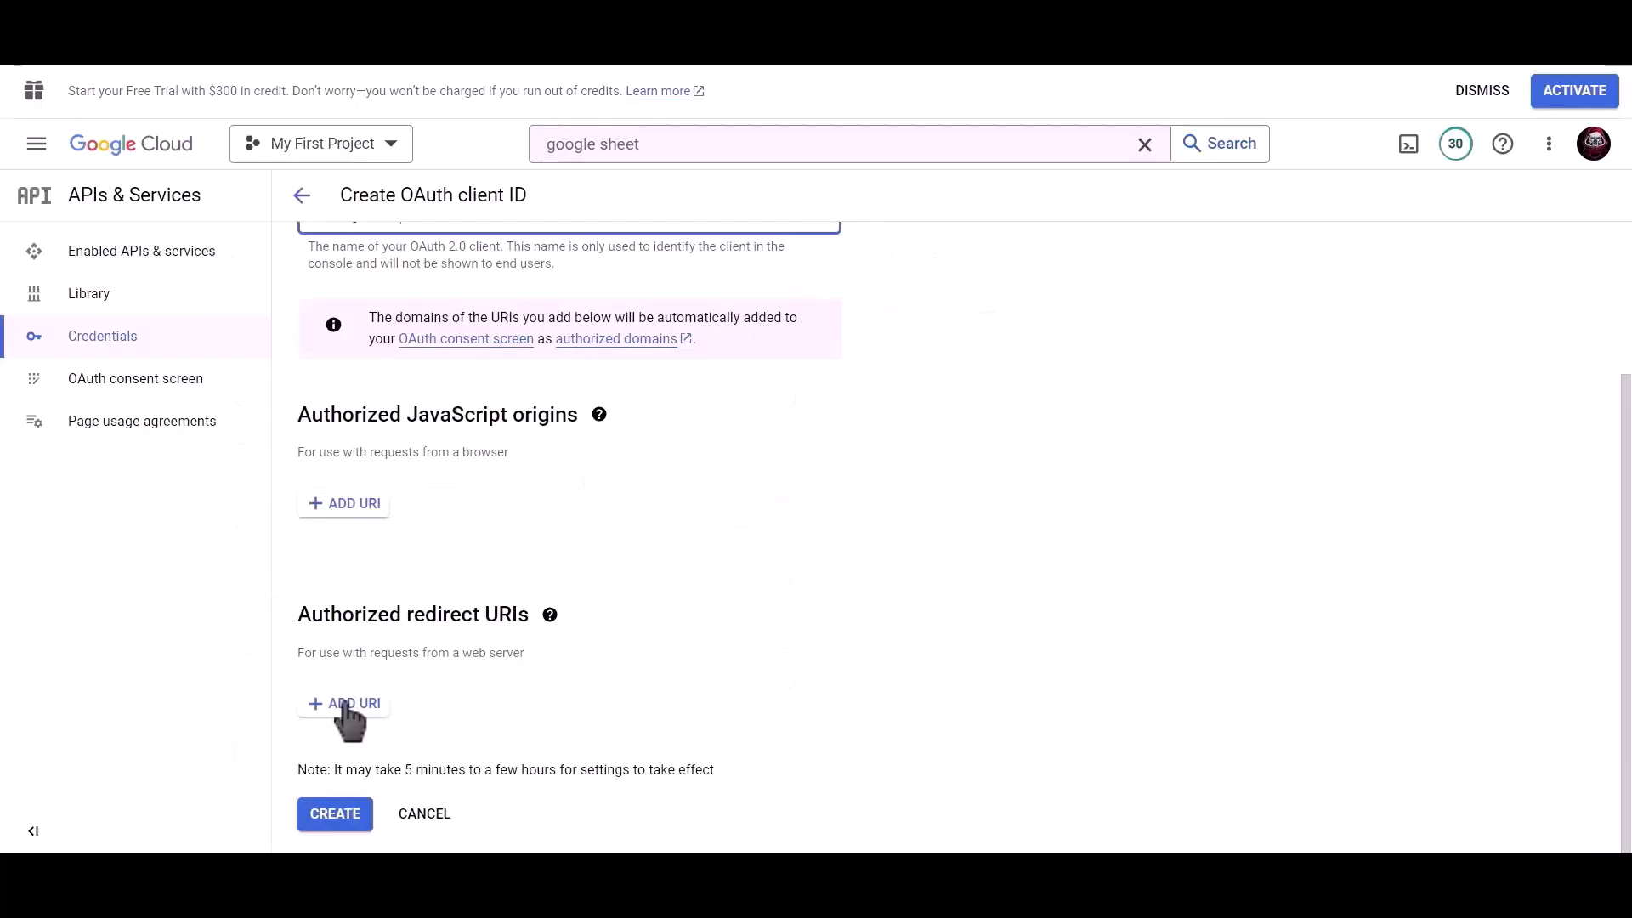
left_click(349, 706)
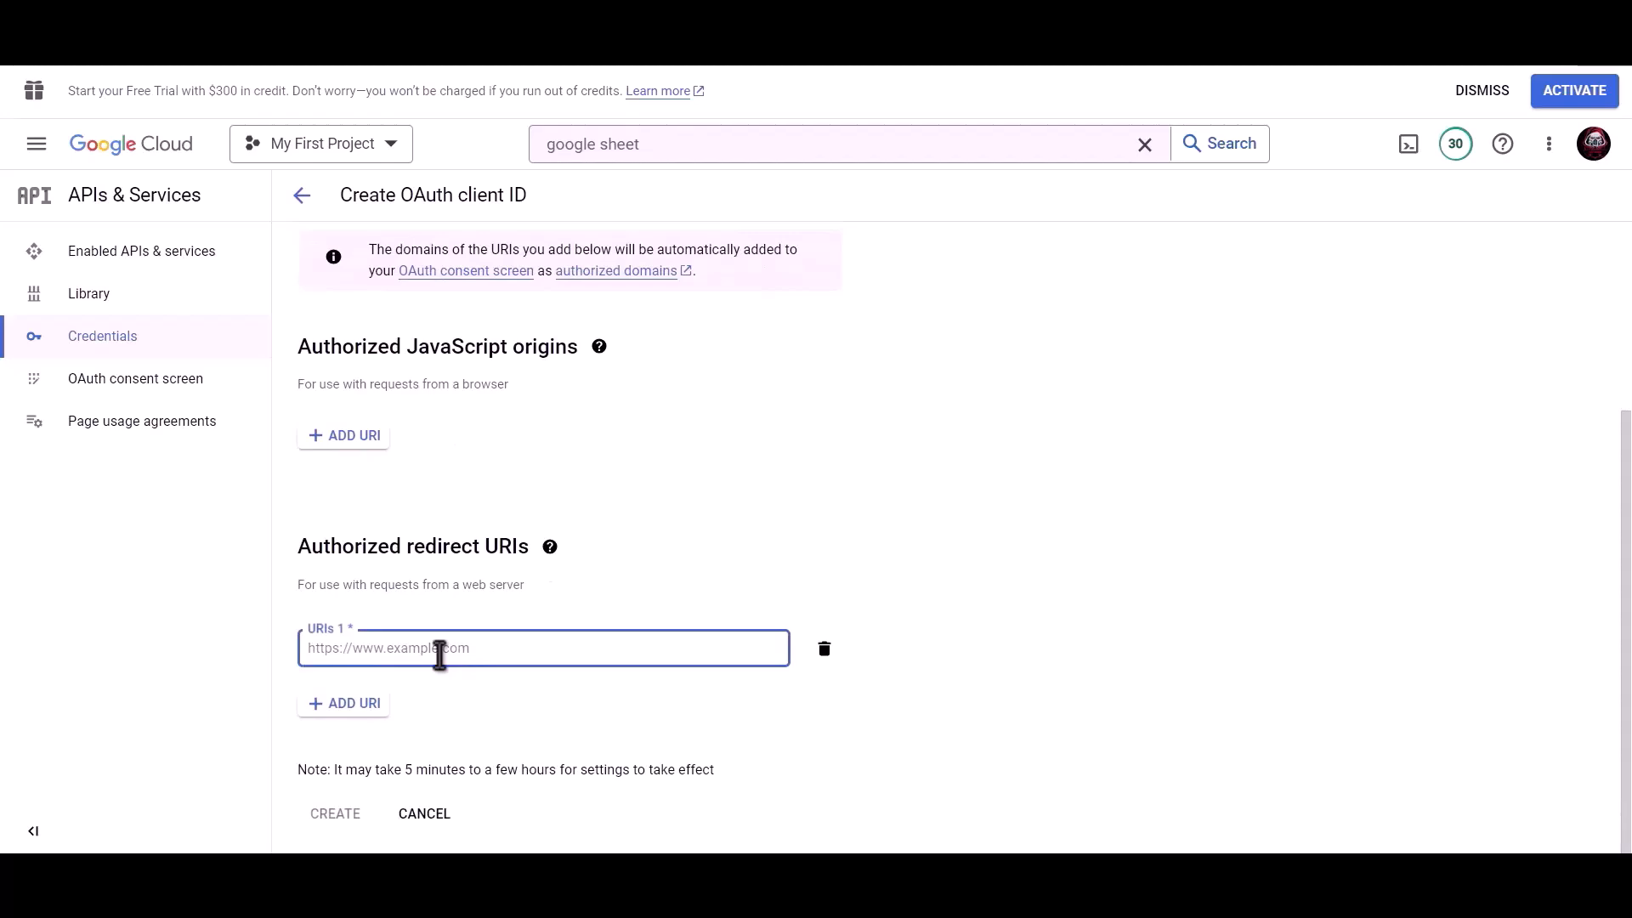
key("ctrl+v")
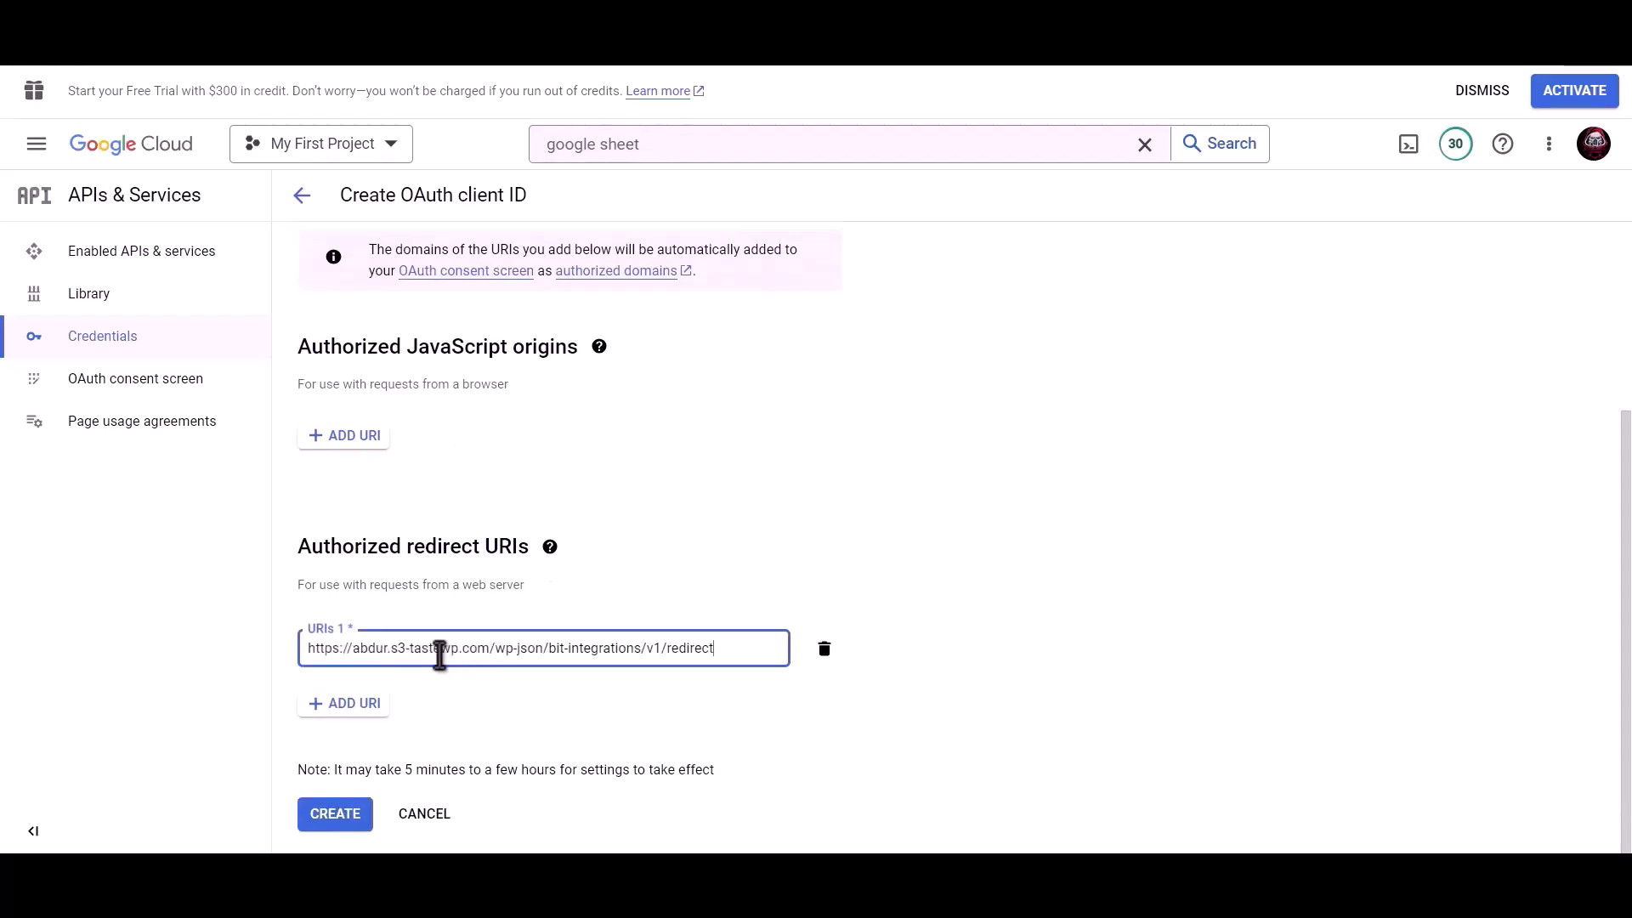
left_click(336, 818)
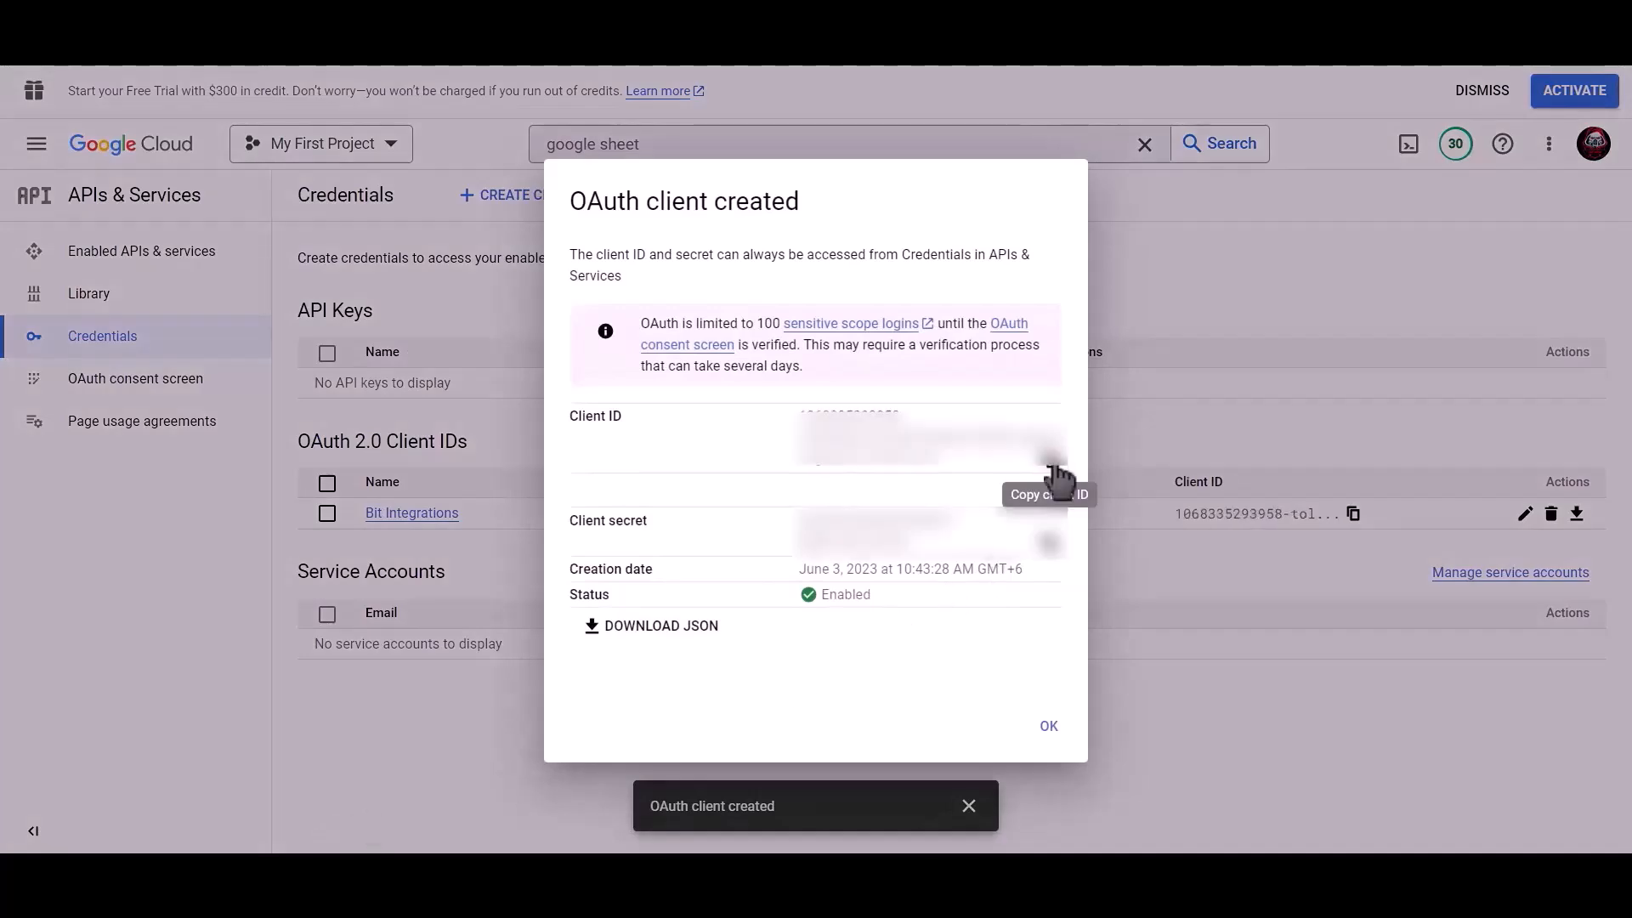
left_click(1055, 467)
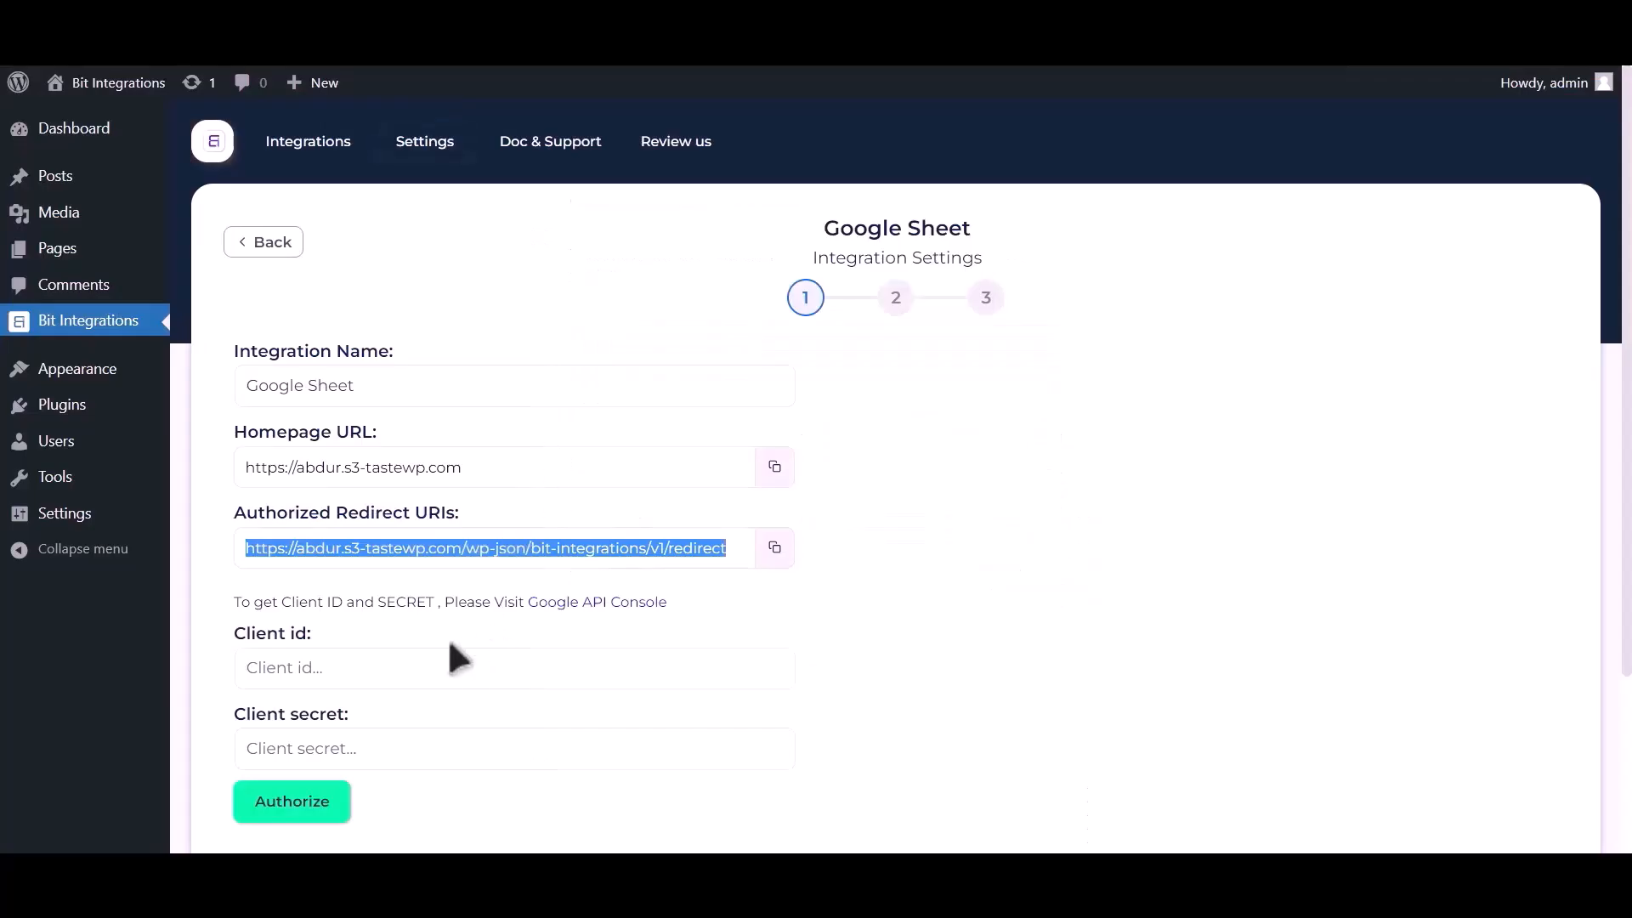
Paste the client ID into Client id and the copied client secret into Client secret
left_click(405, 665)
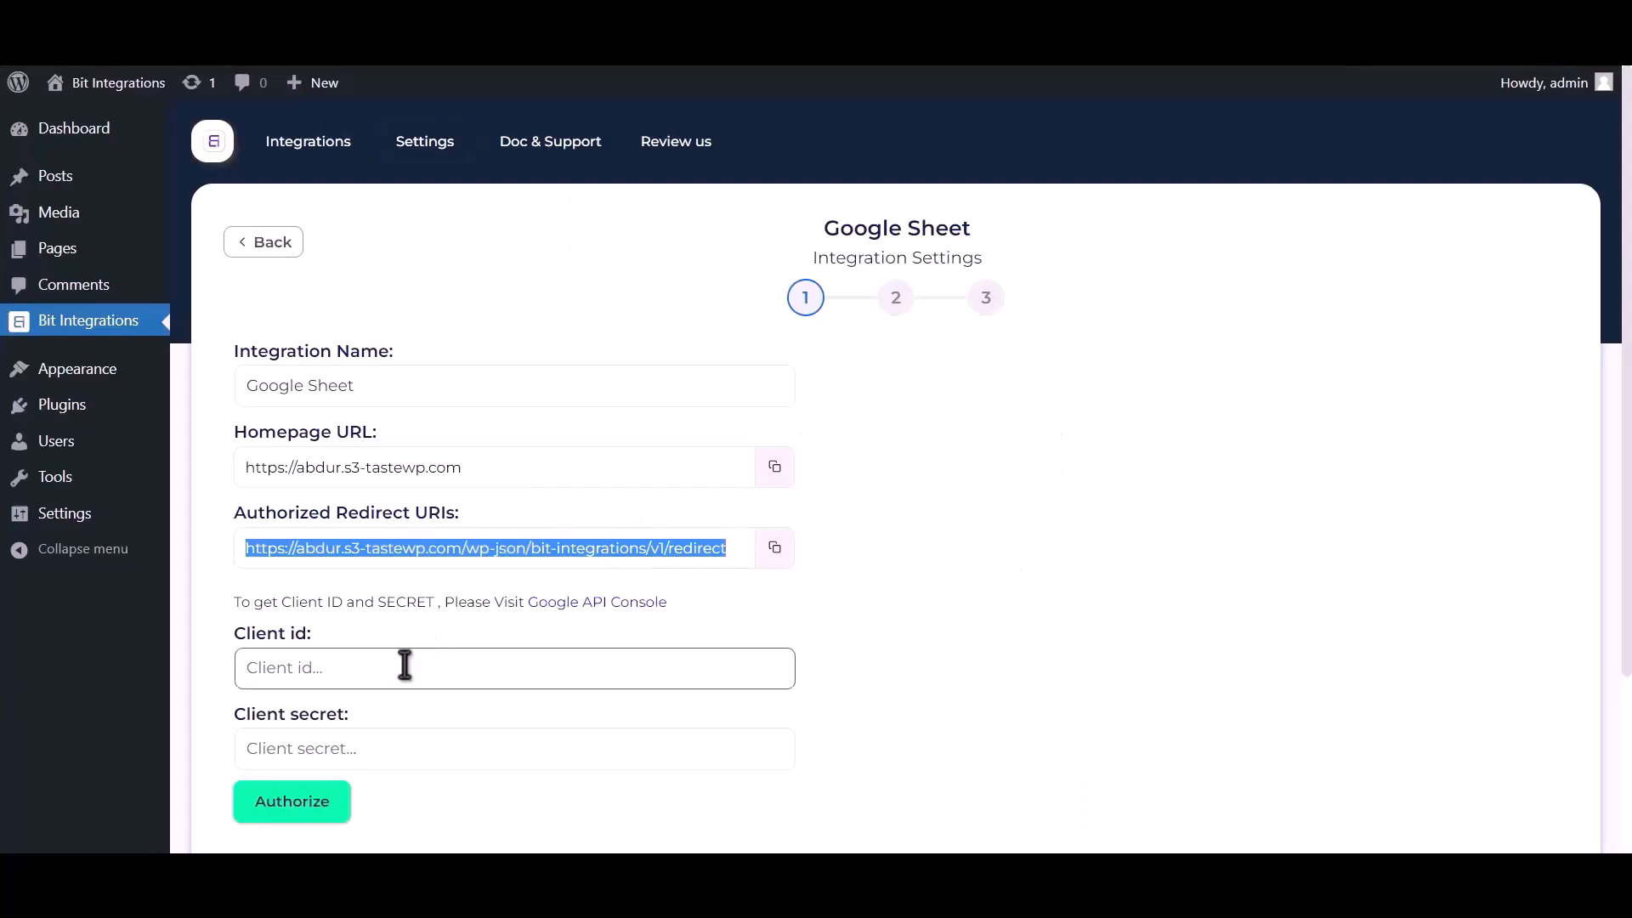
key("ctrl+v")
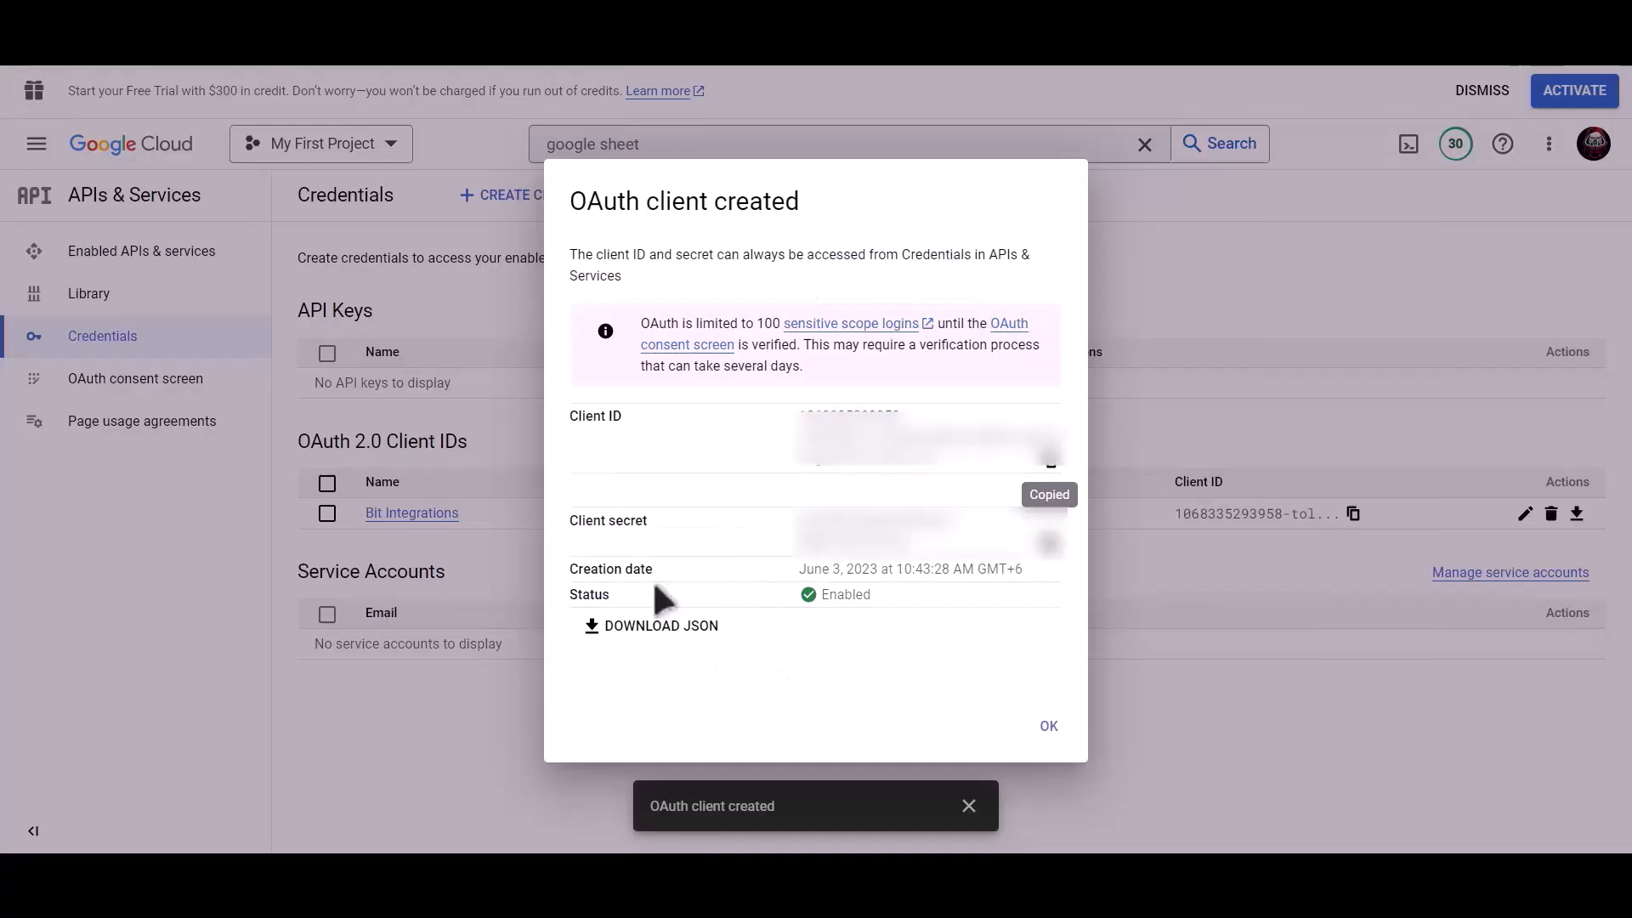
left_click(1052, 556)
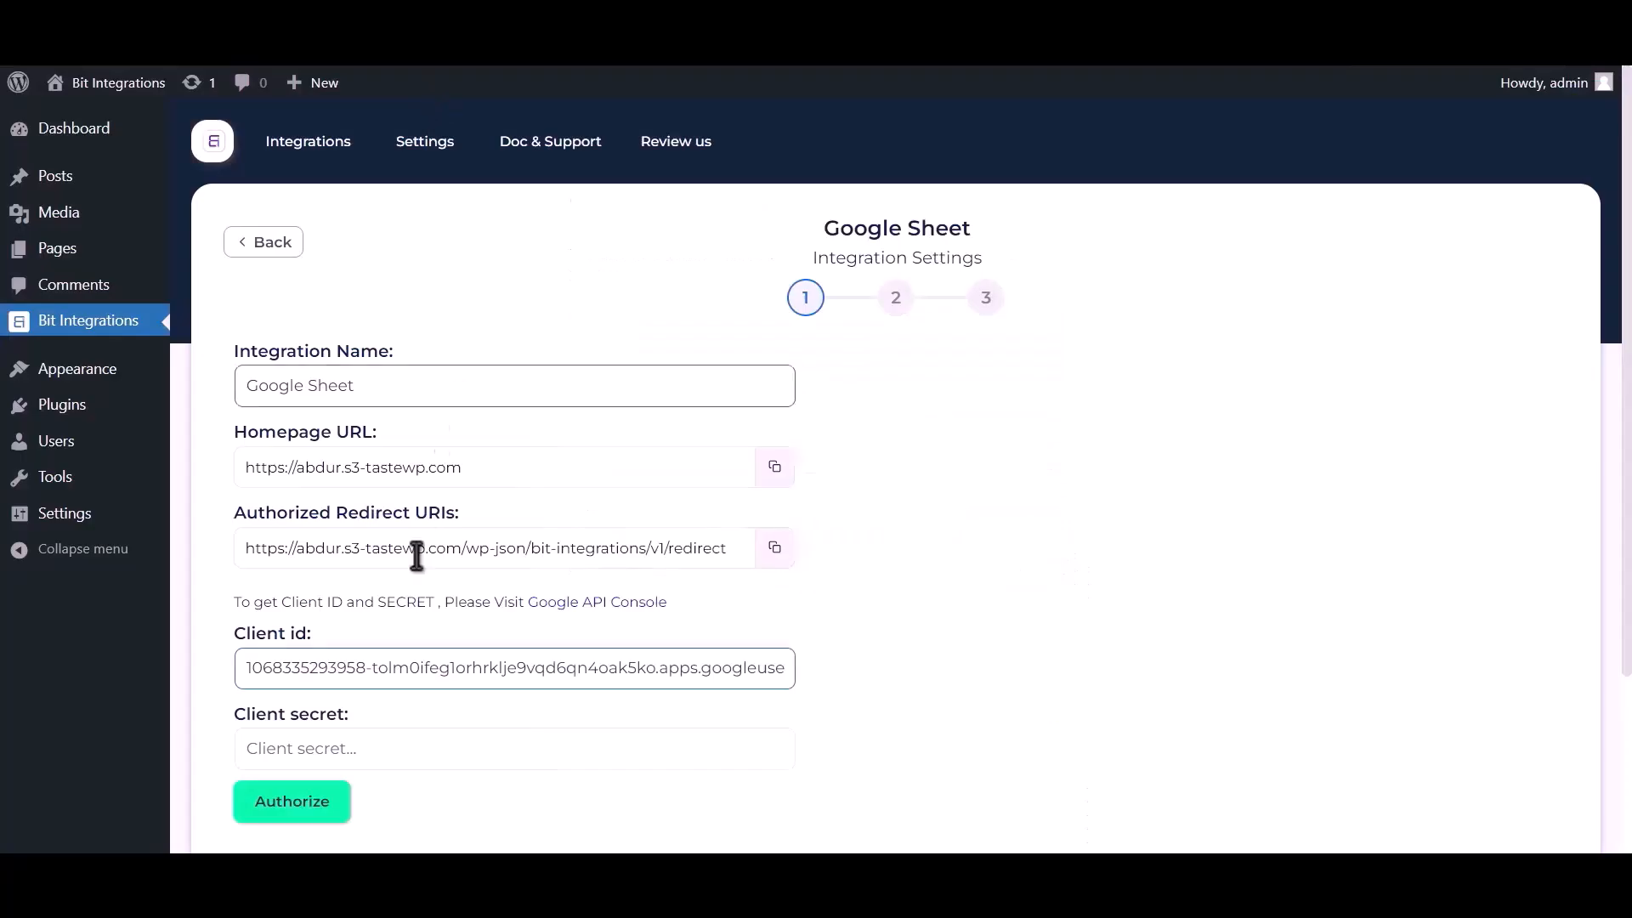
left_click(363, 743)
key("ctrl+v")
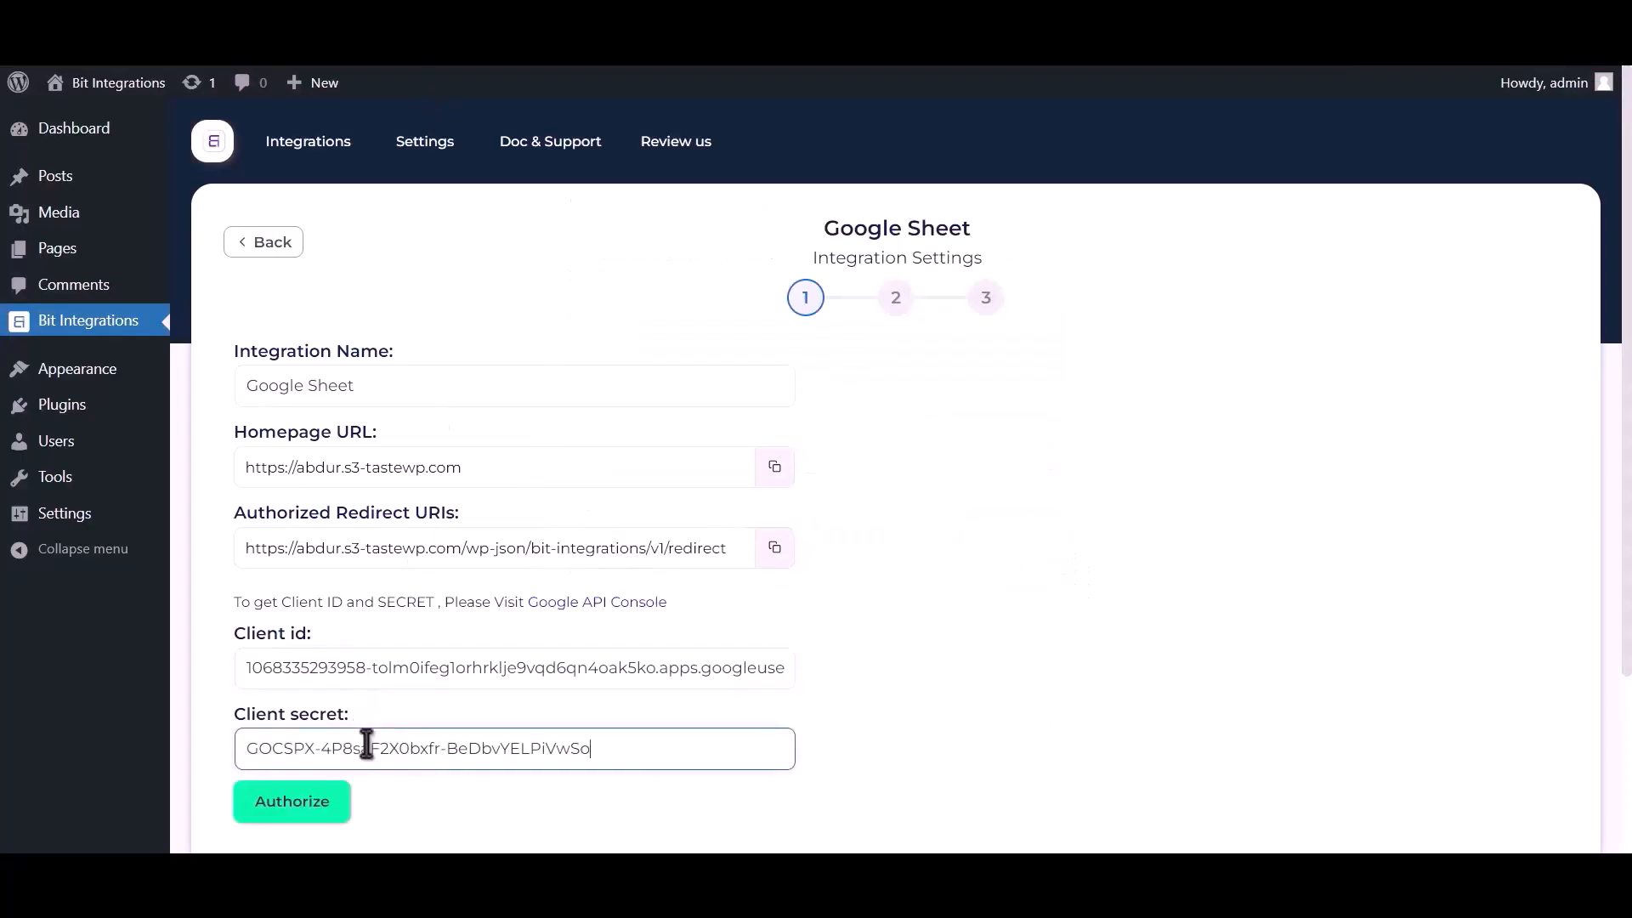
Authorize with Google: pick the account, bypass the unverified-app warning, and grant access
left_click(302, 803)
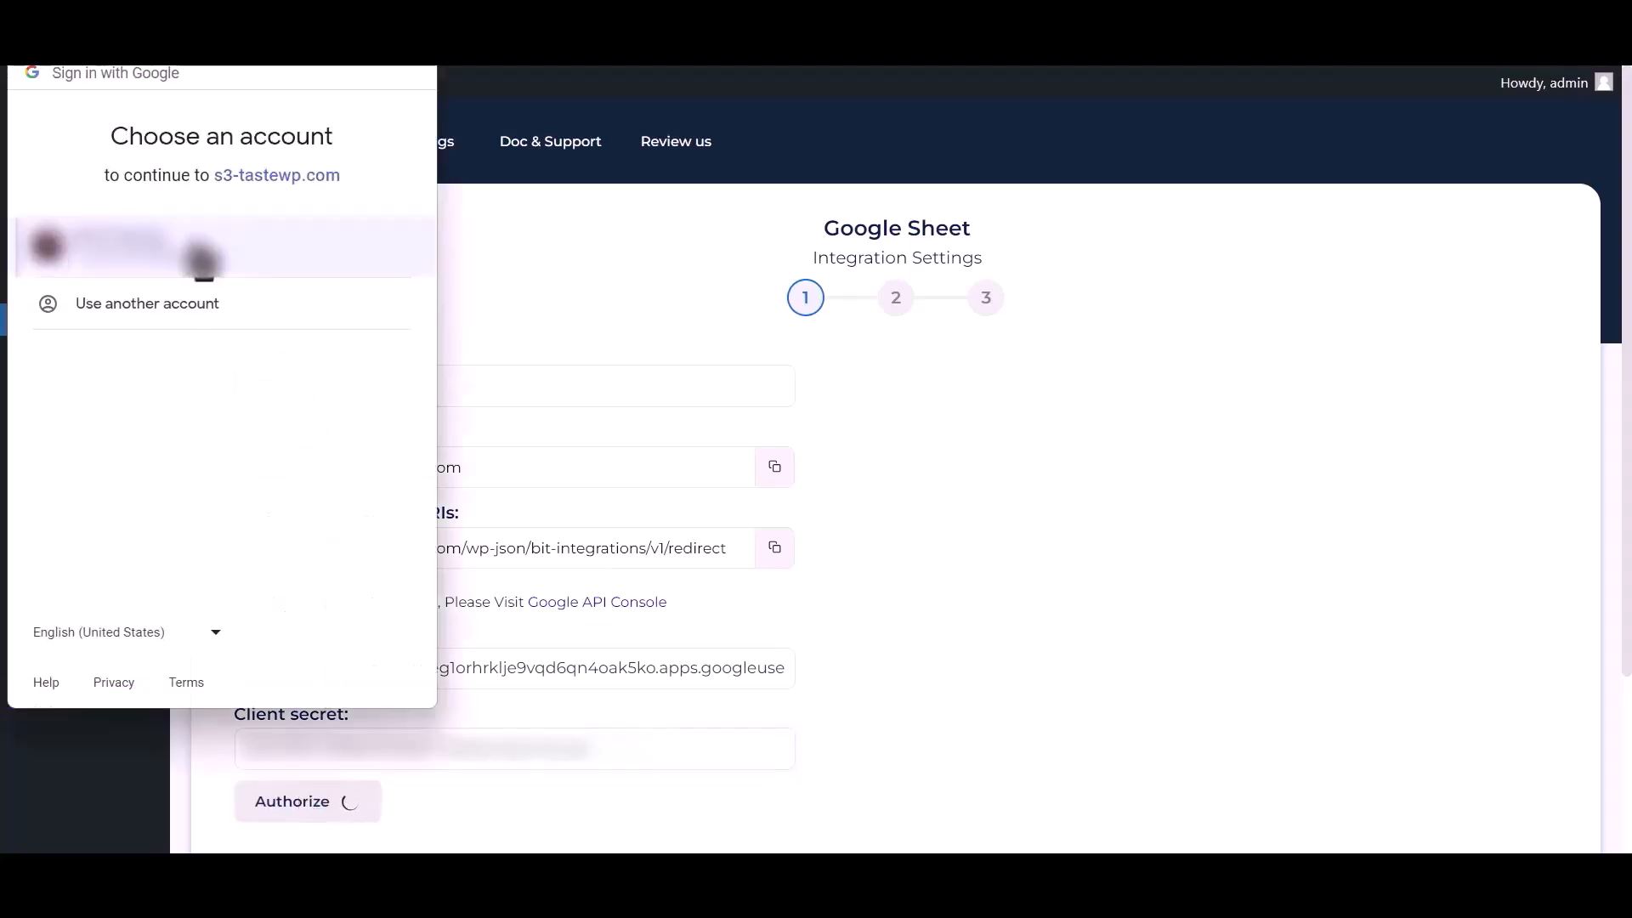
left_click(202, 260)
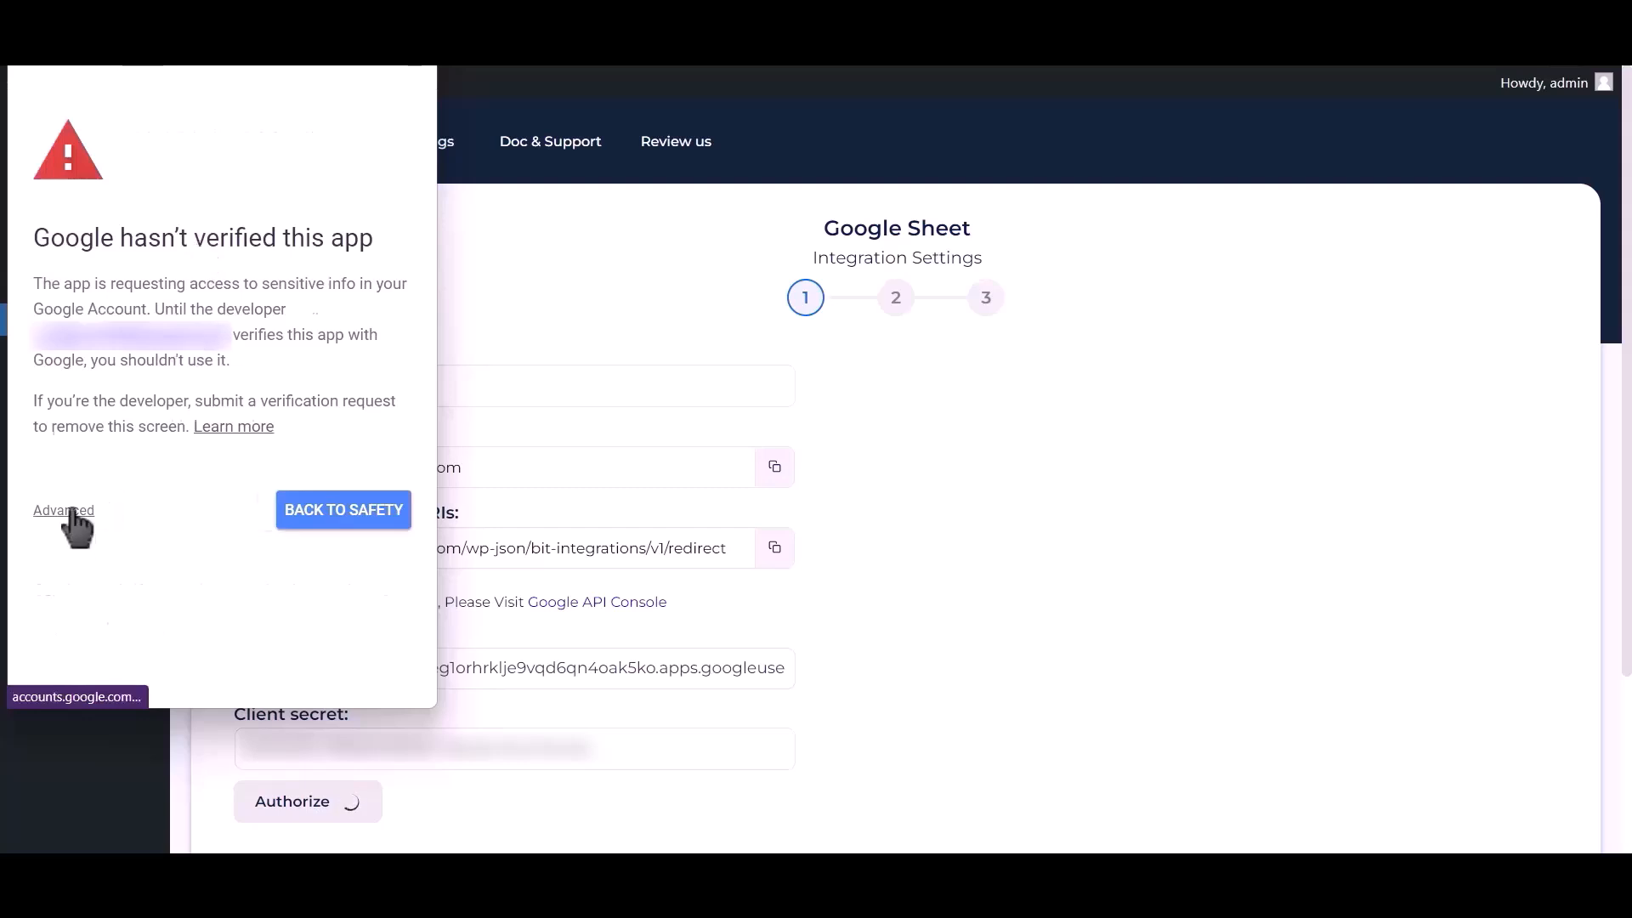
left_click(71, 511)
left_click(122, 664)
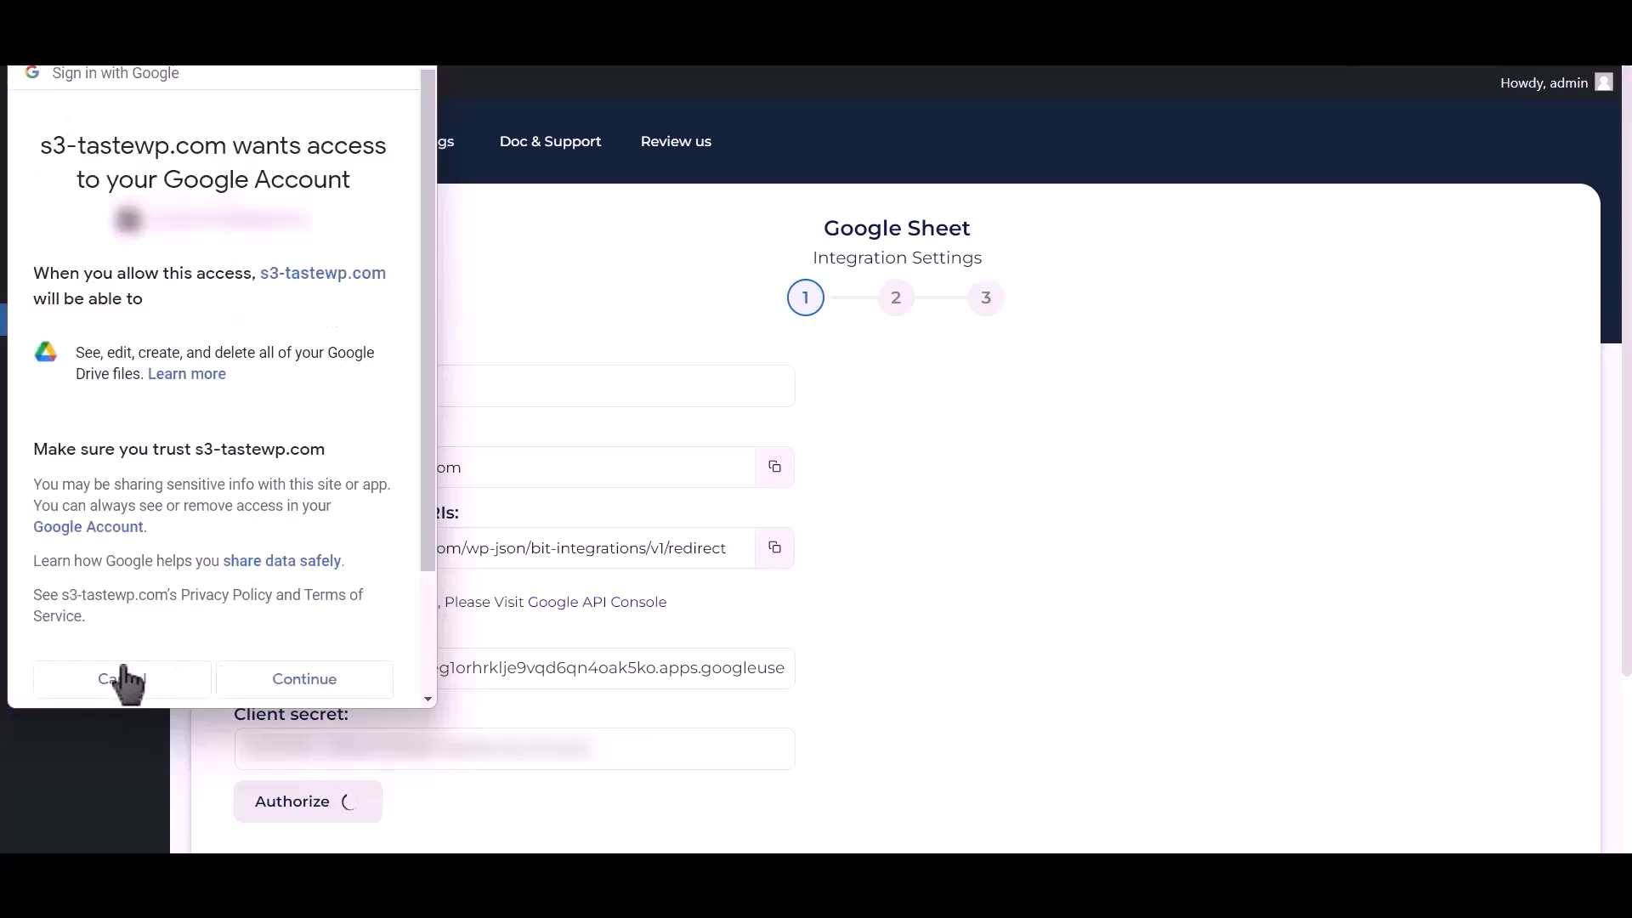
left_click(305, 678)
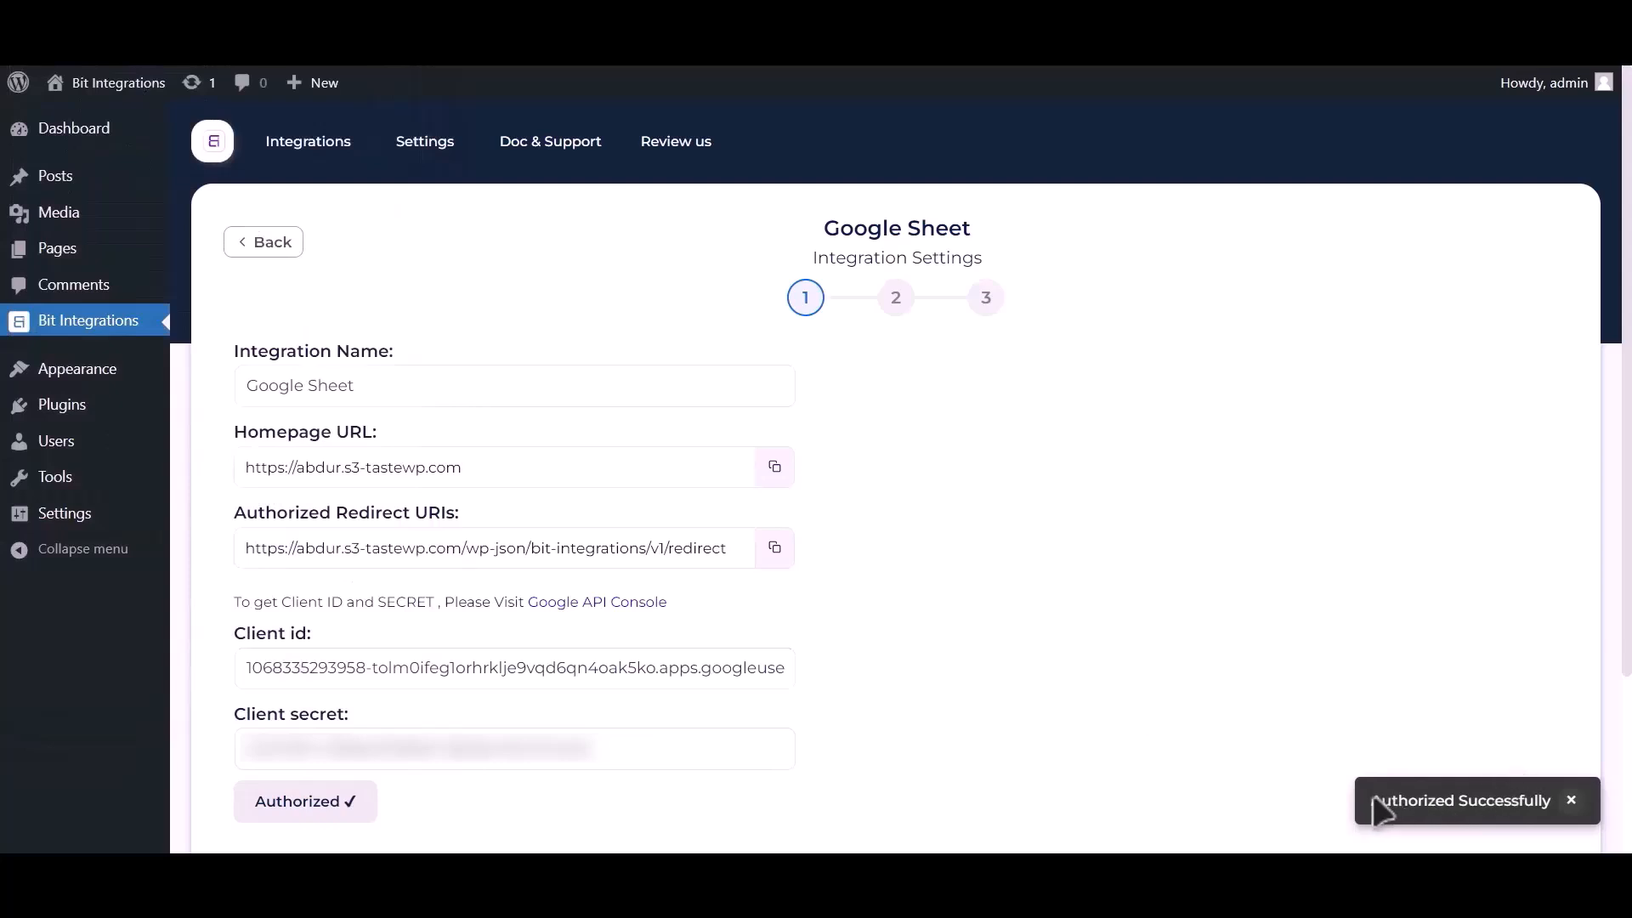
Select spreadsheet Post_Google_Sheet, worksheet Sheet1, with header row A1
scroll(1173, 620, "down", 3)
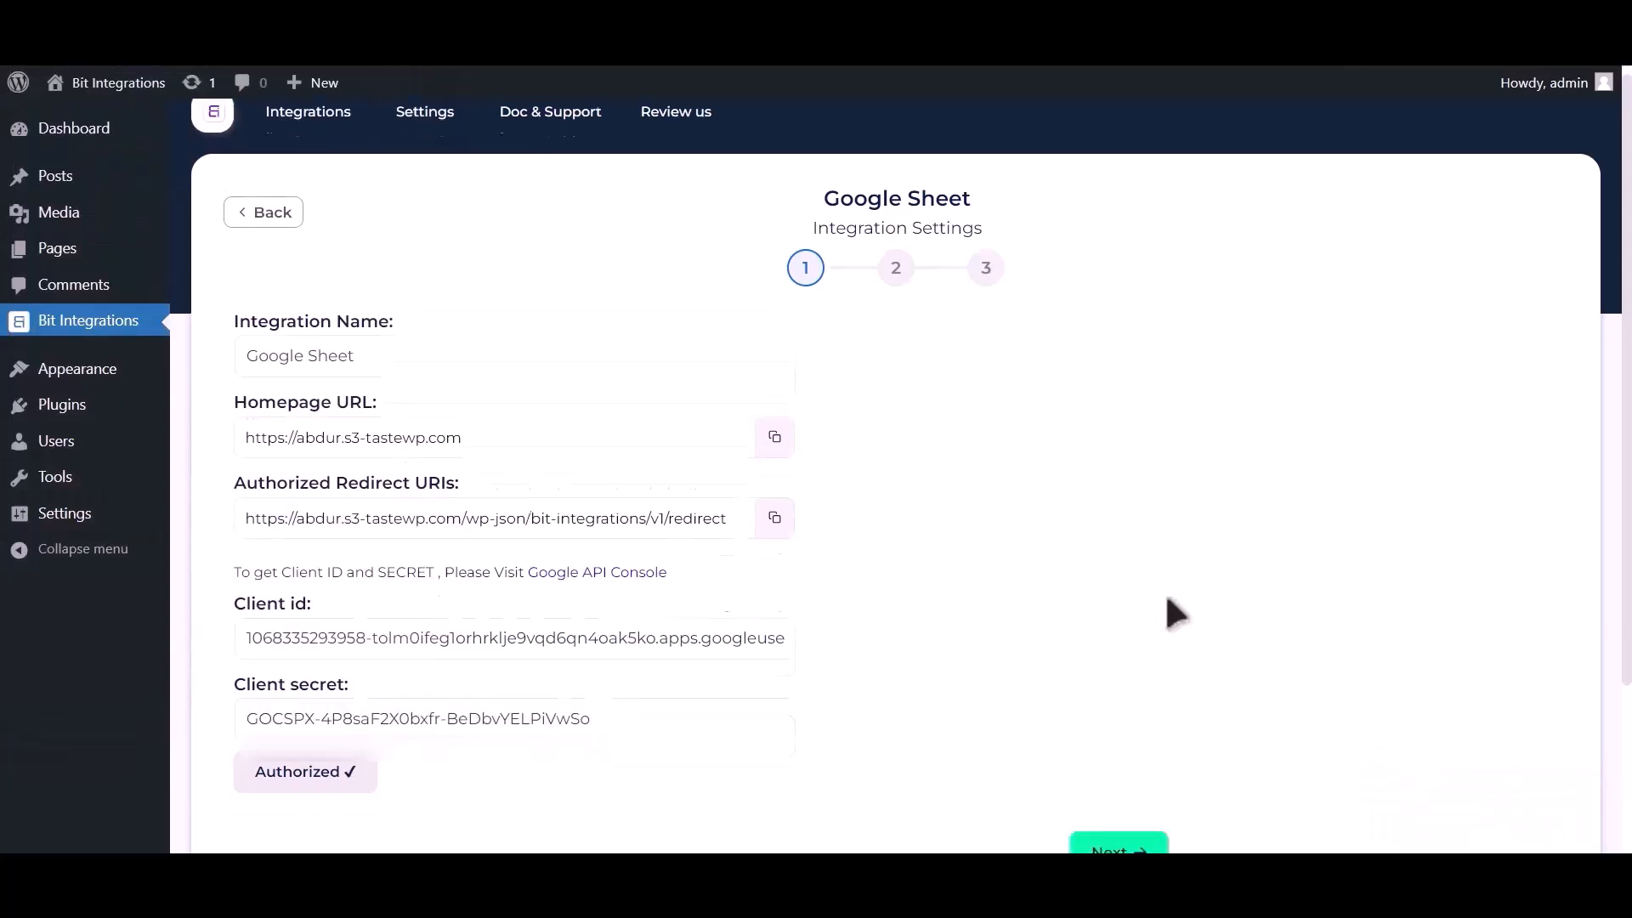
left_click(1121, 651)
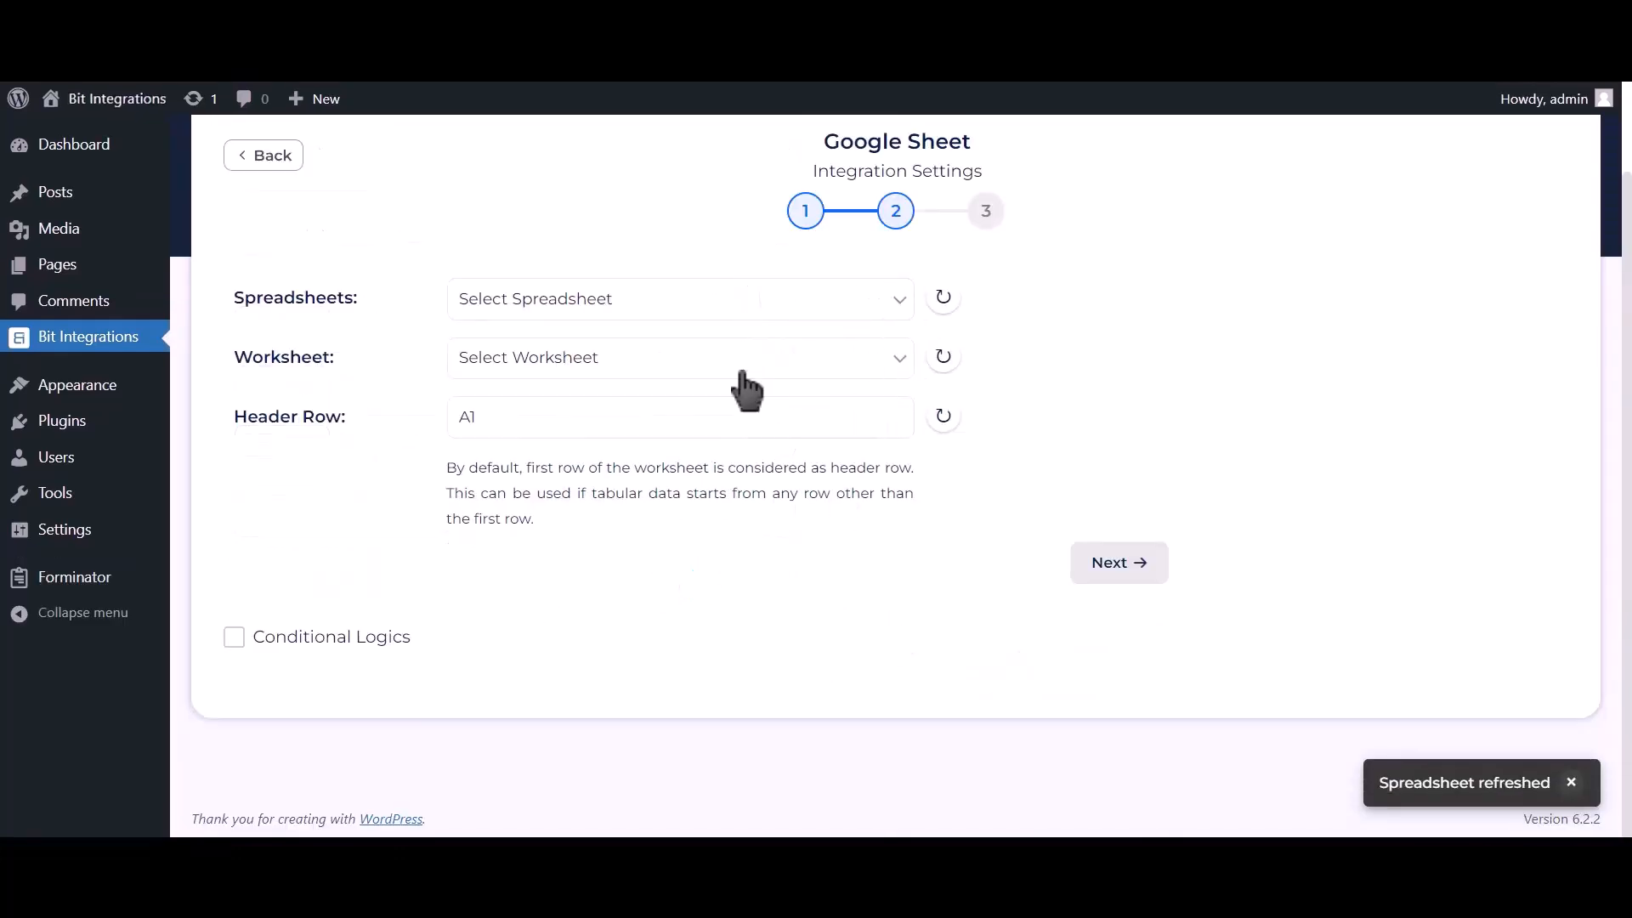
left_click(762, 311)
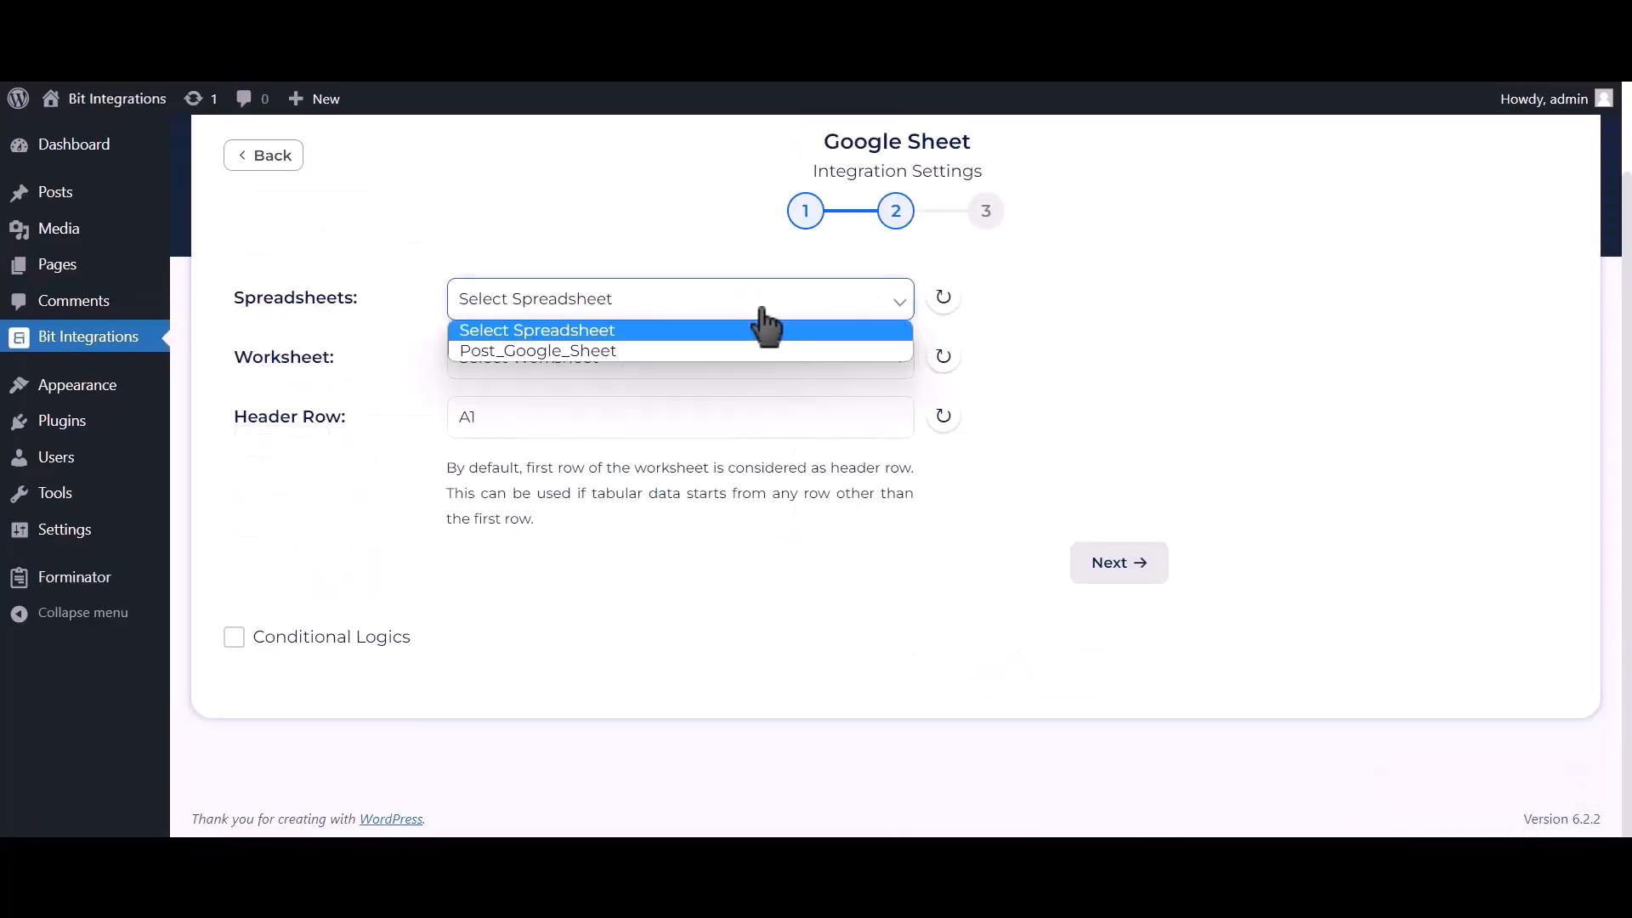
left_click(724, 351)
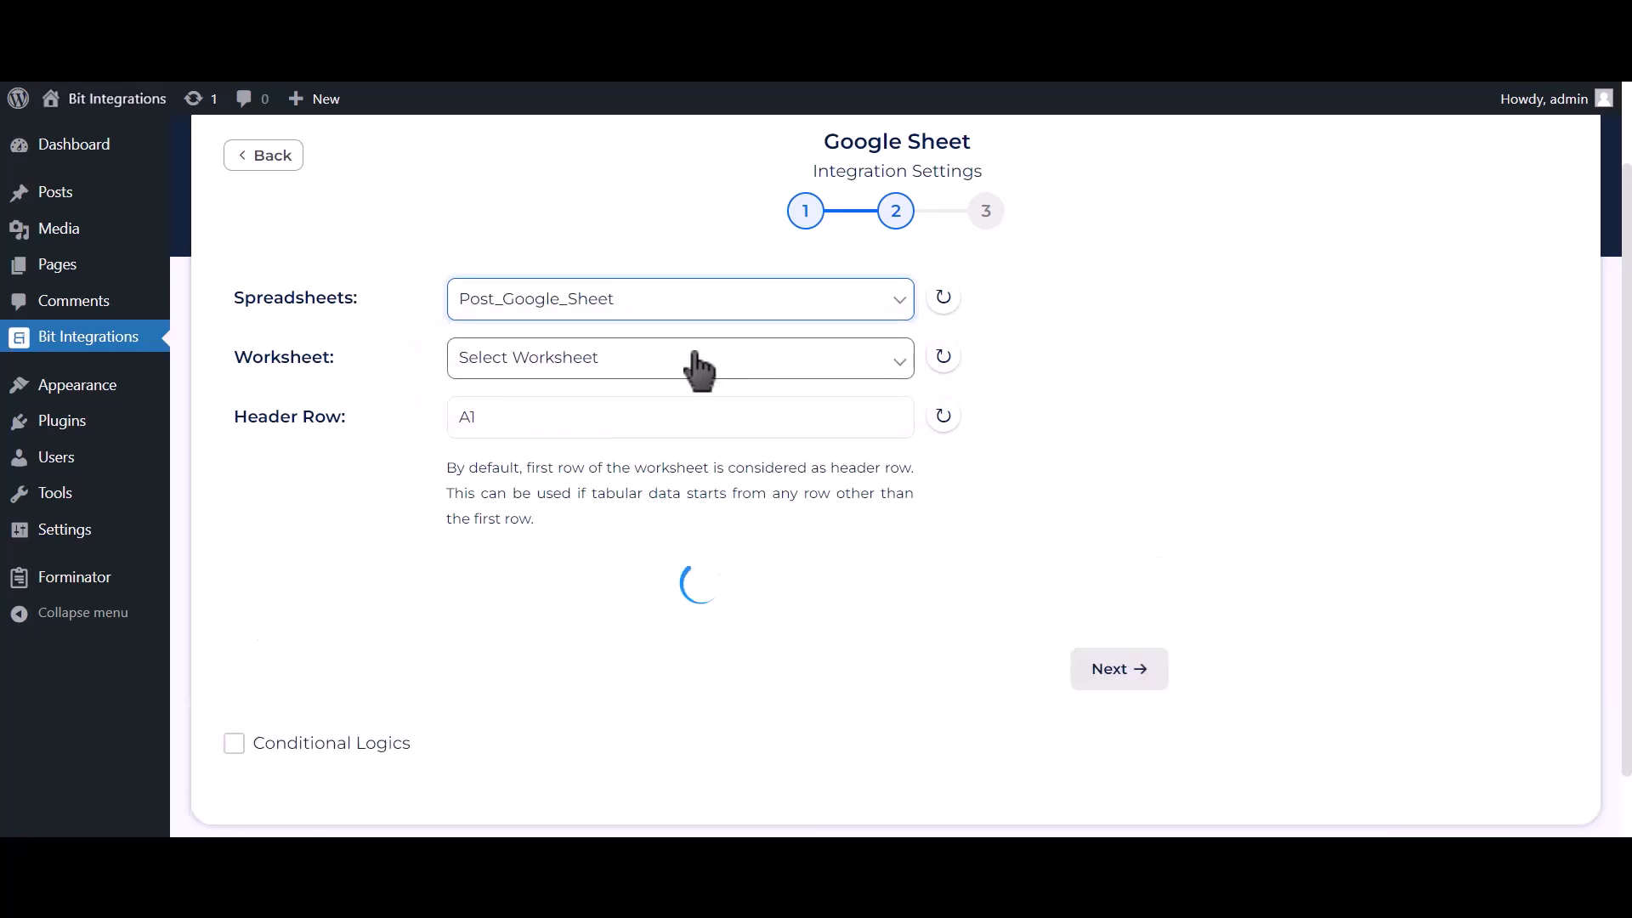
left_click(697, 364)
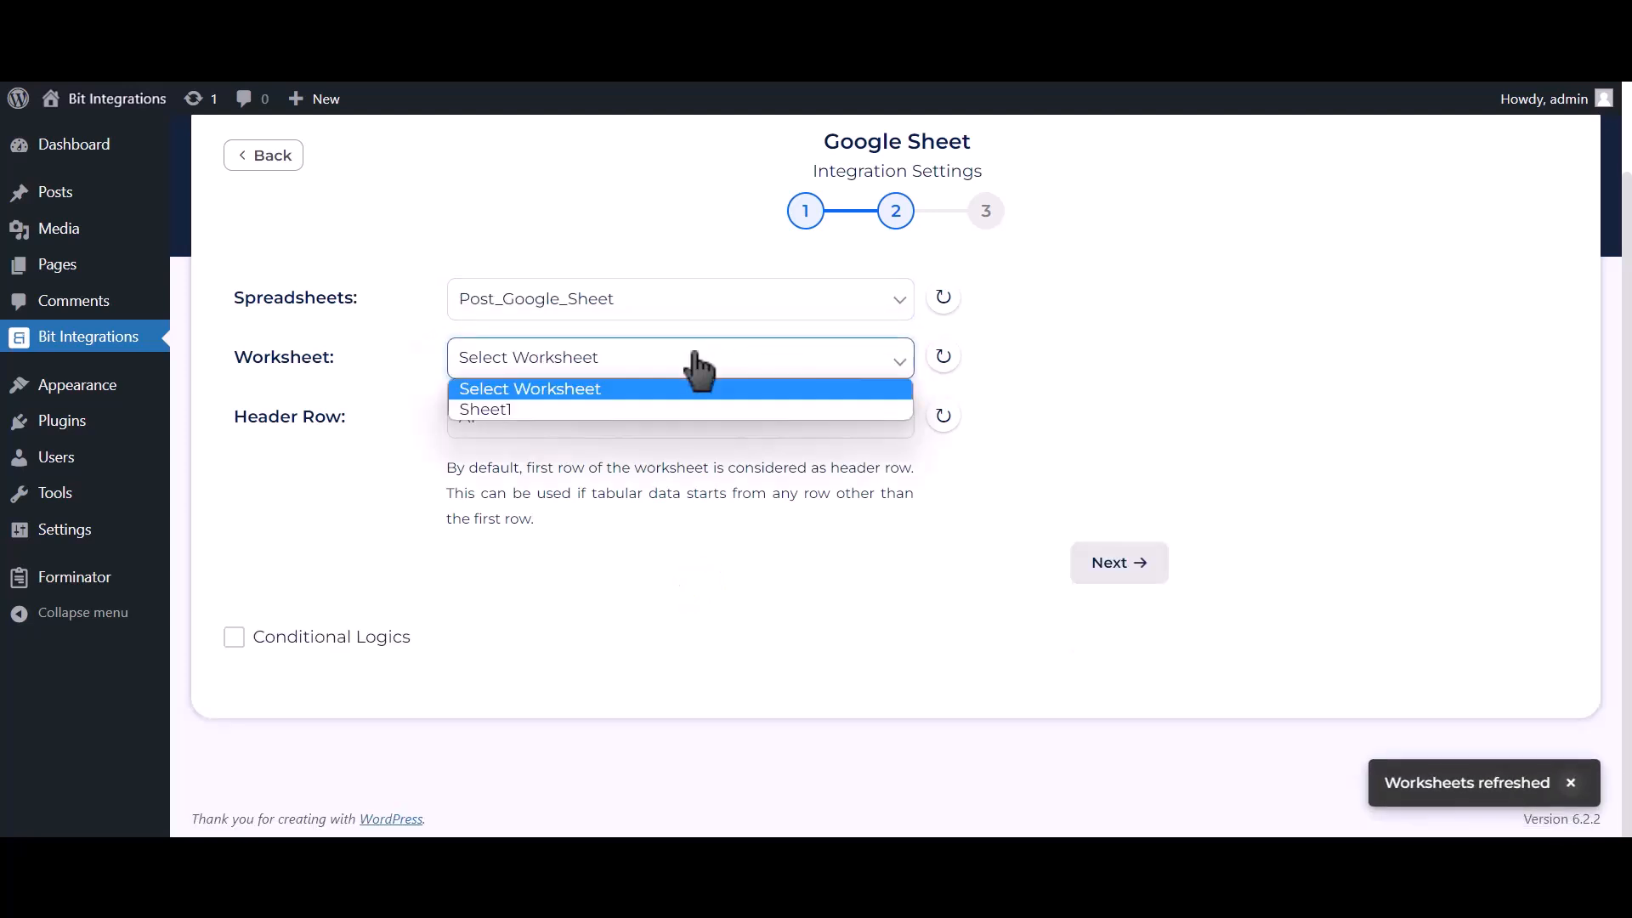
left_click(569, 406)
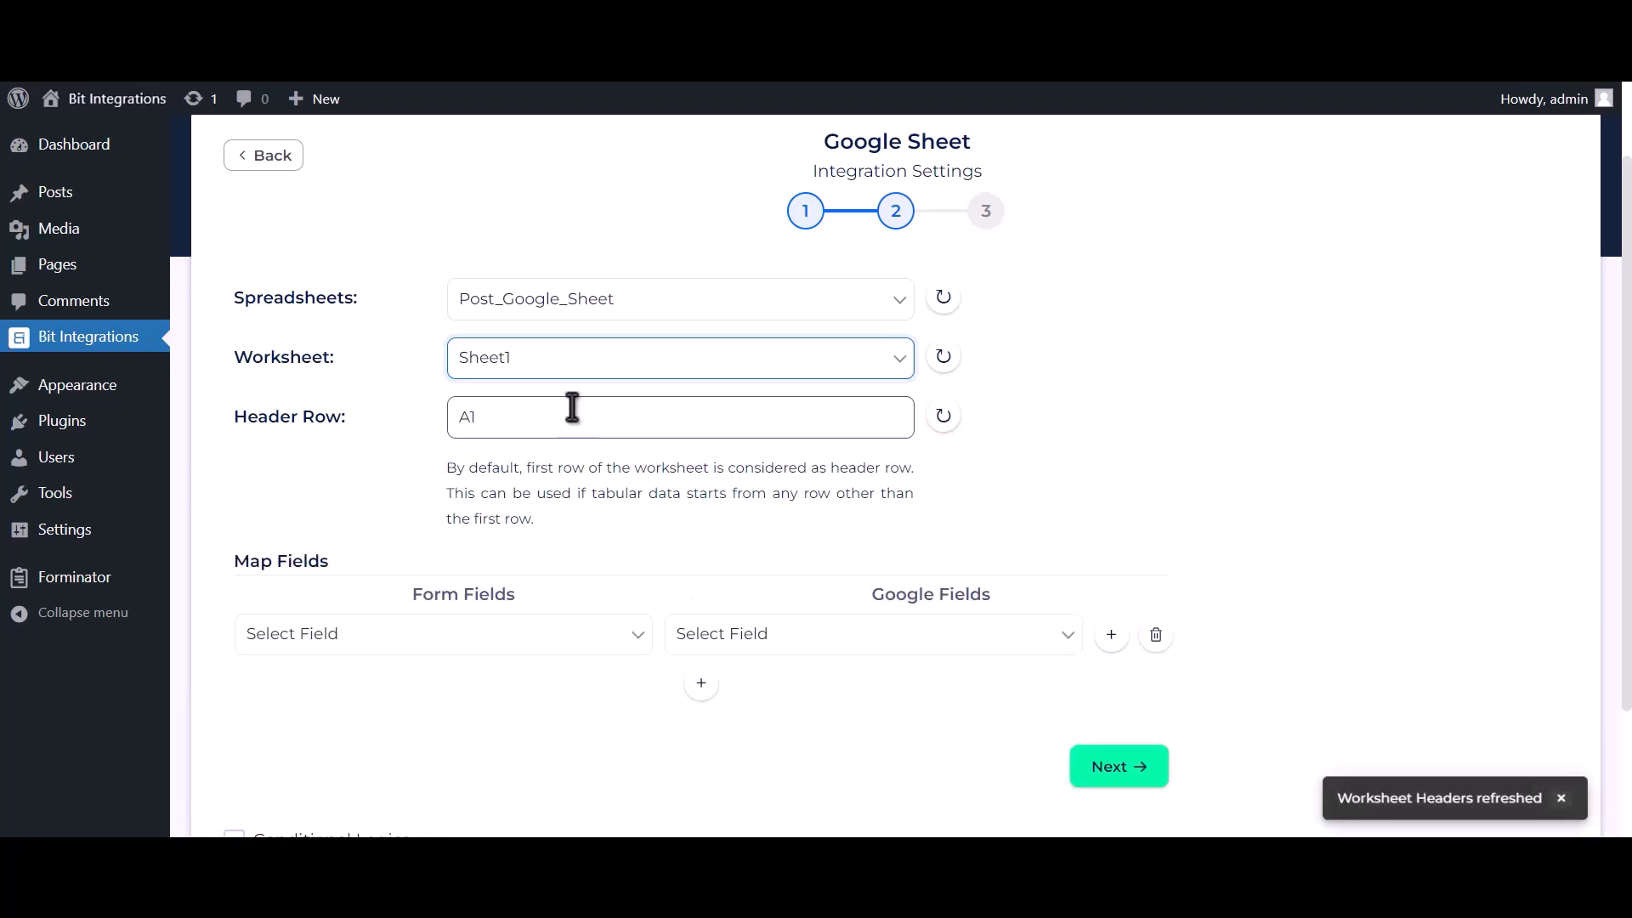
left_click(575, 414)
Map Name-1 to Name and Email Address-1 to Email Address
scroll(606, 487, "down", 2)
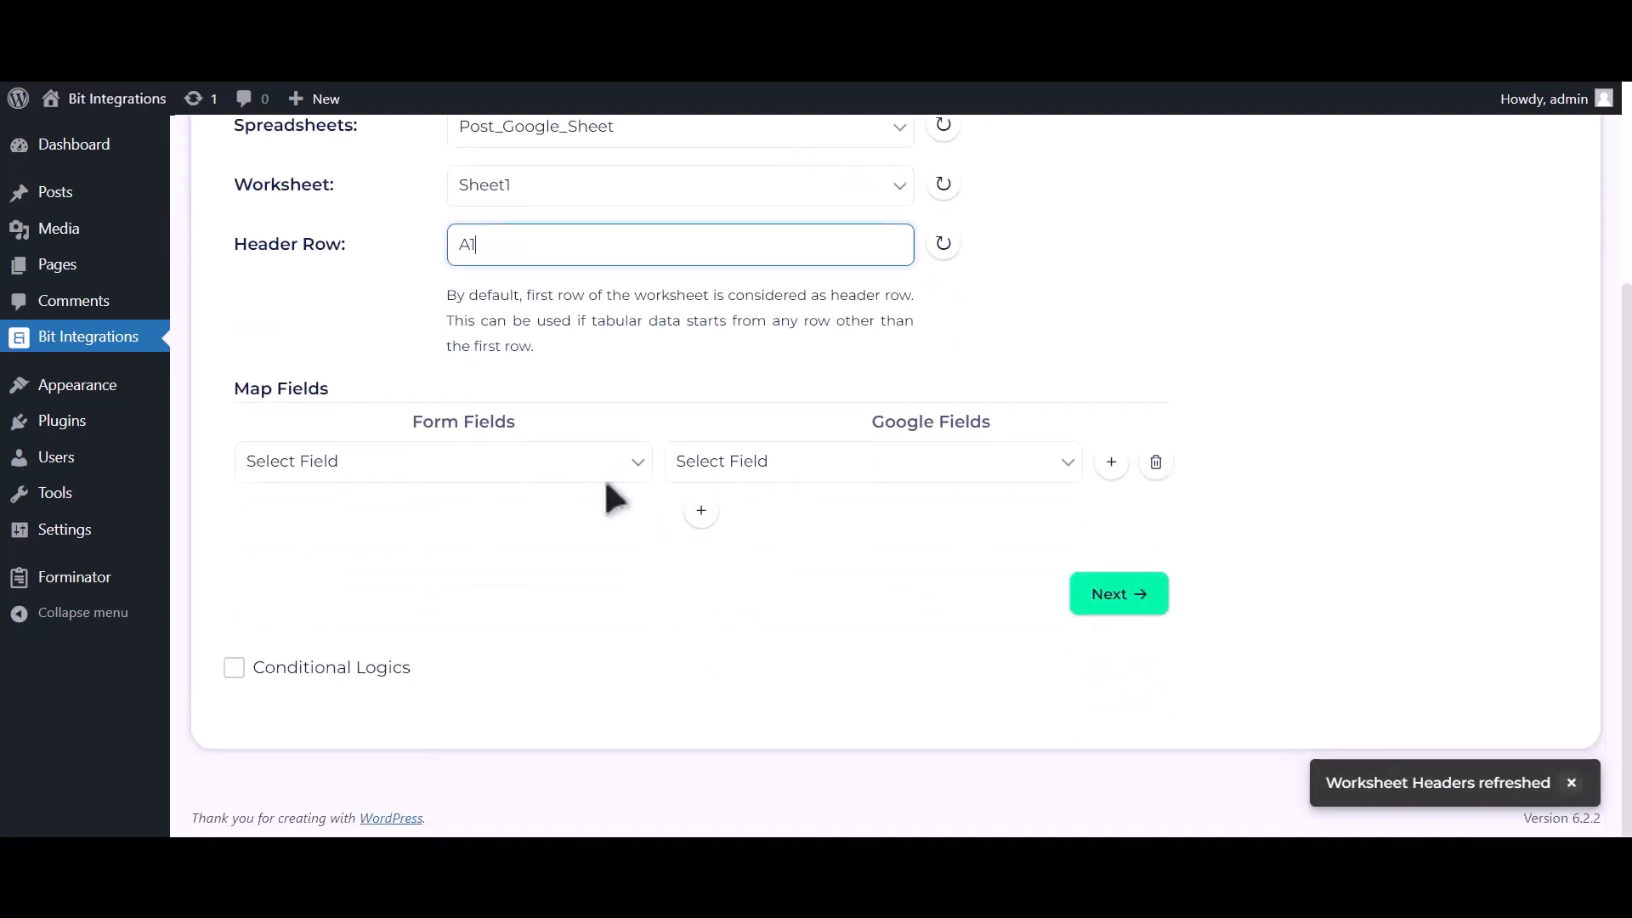
left_click(719, 469)
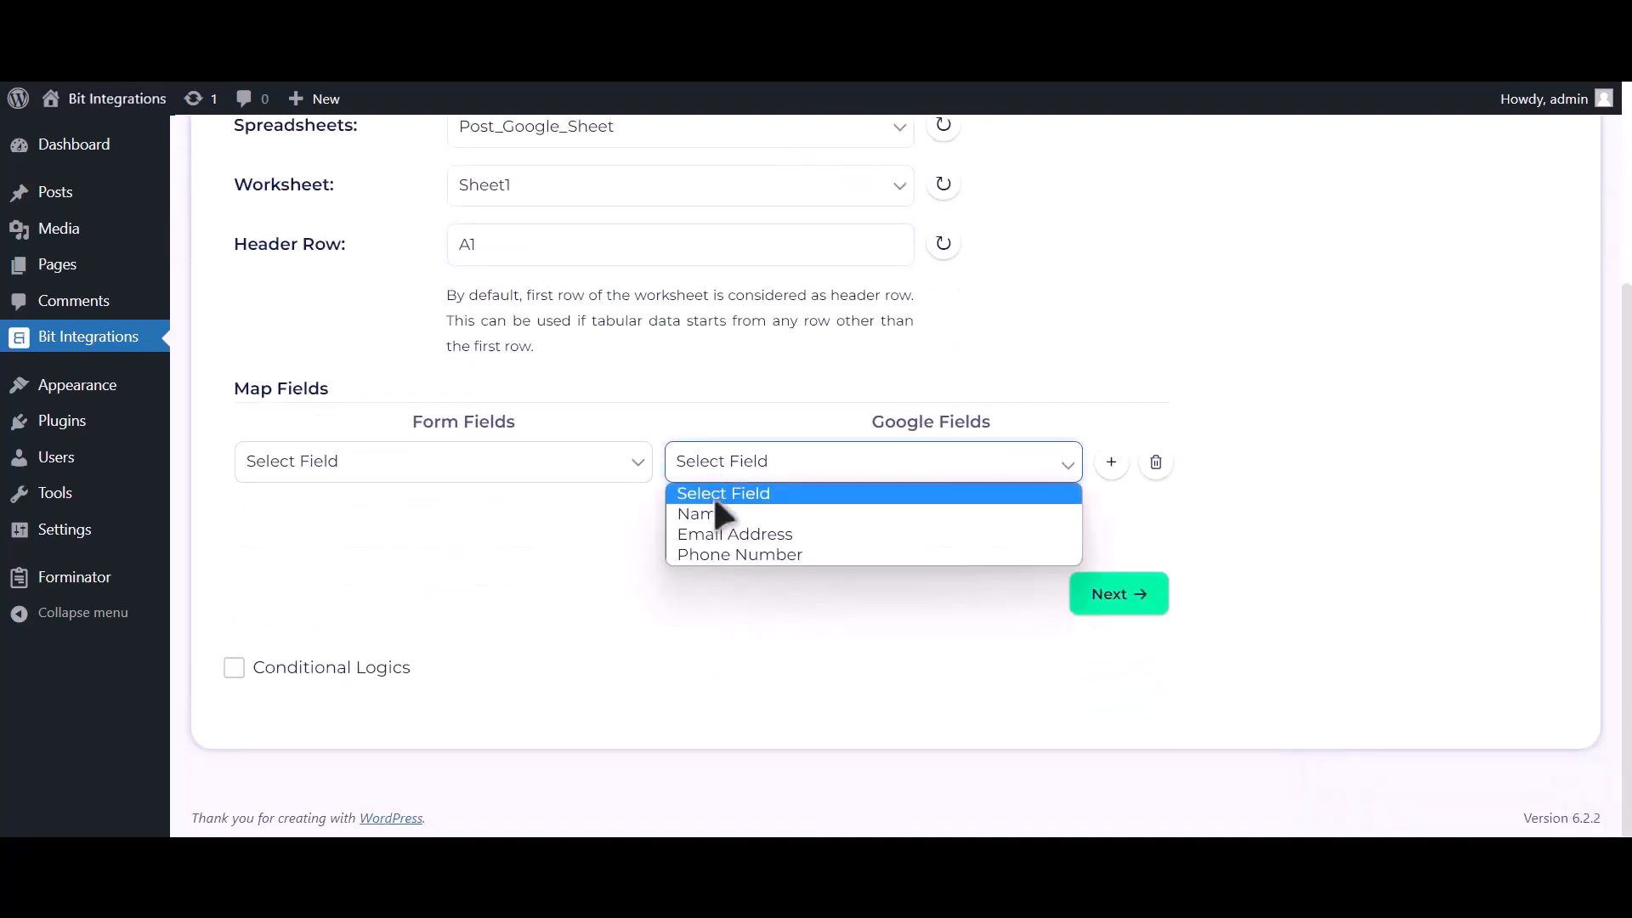
left_click(714, 510)
left_click(595, 468)
left_click(482, 533)
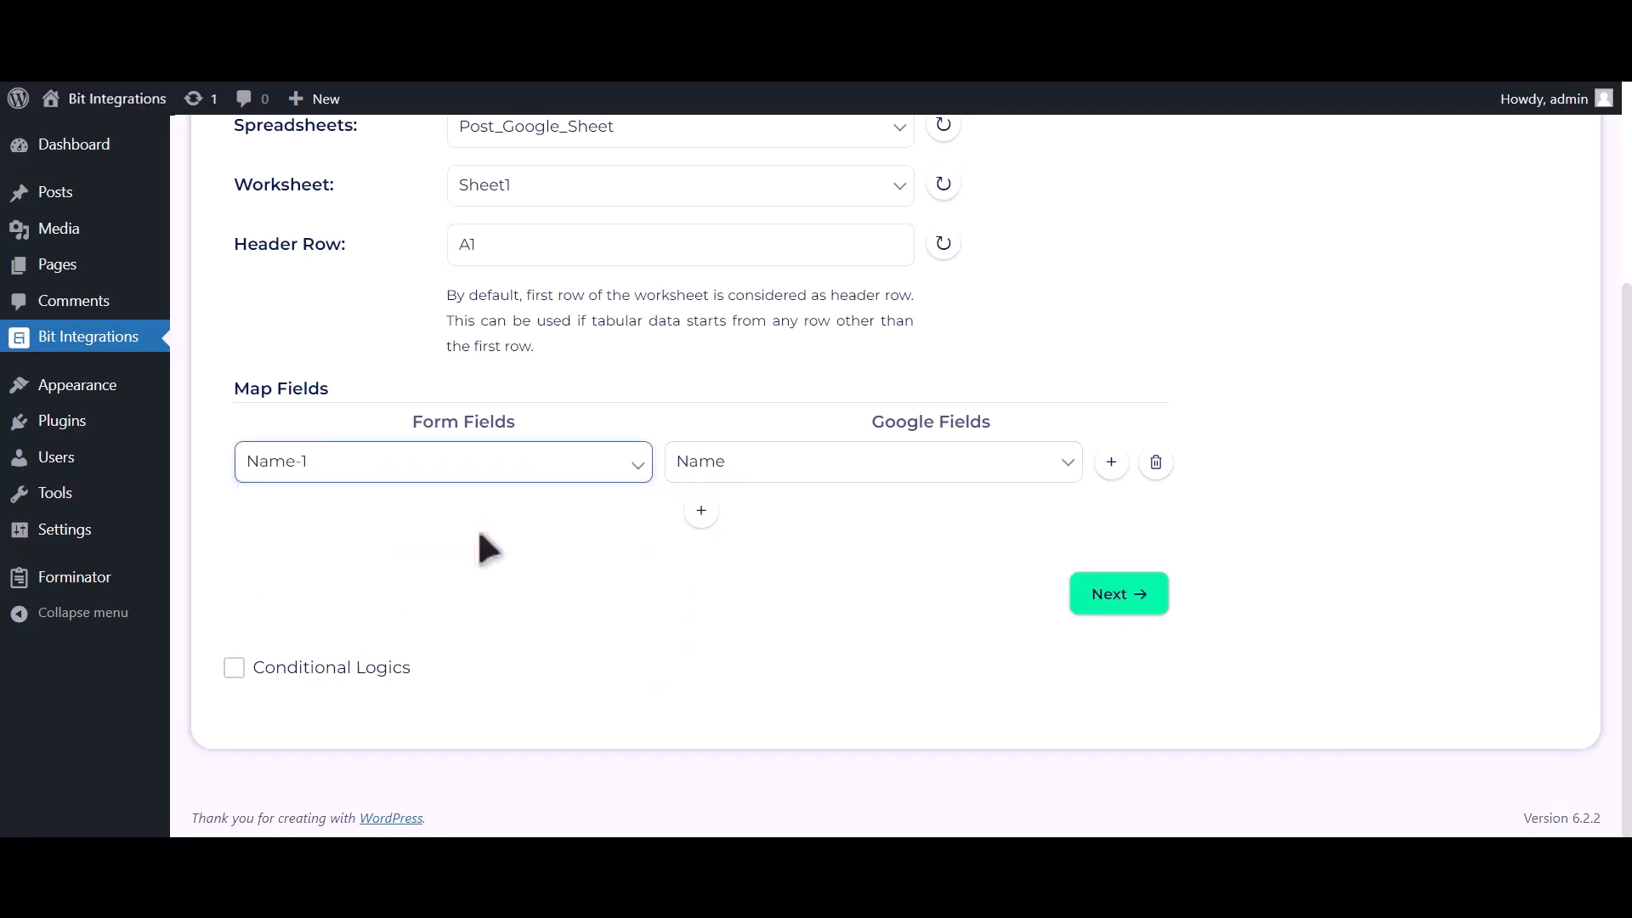
left_click(702, 511)
left_click(731, 516)
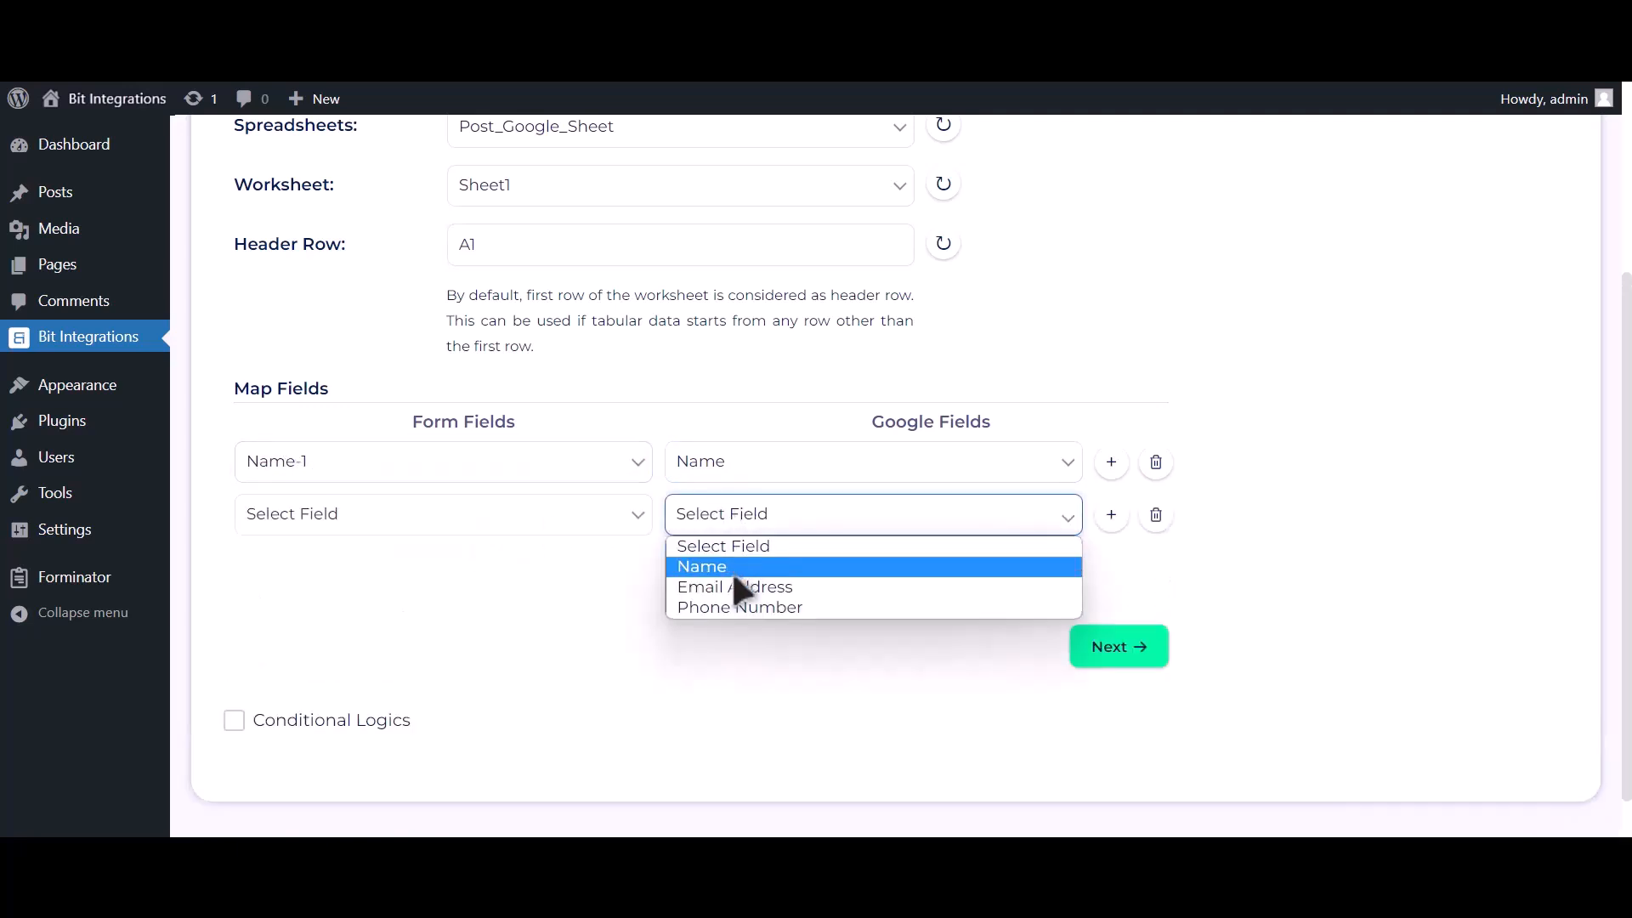
left_click(734, 585)
left_click(492, 519)
left_click(444, 607)
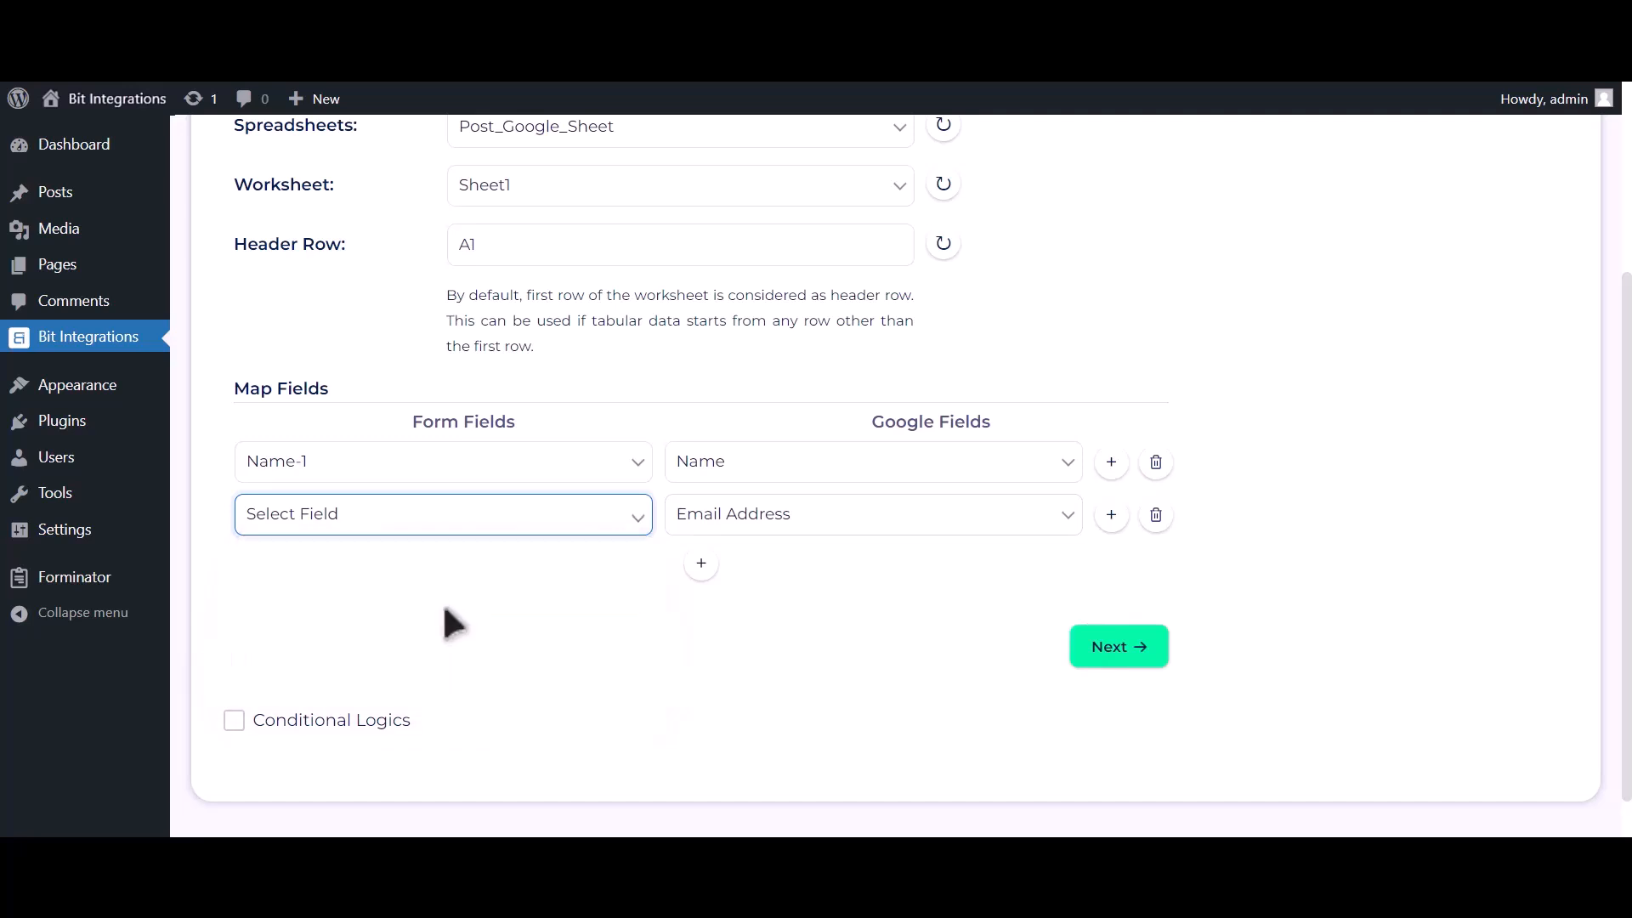
Add a third mapping row linking Phone Number-1 to Phone Number
left_click(702, 563)
left_click(746, 569)
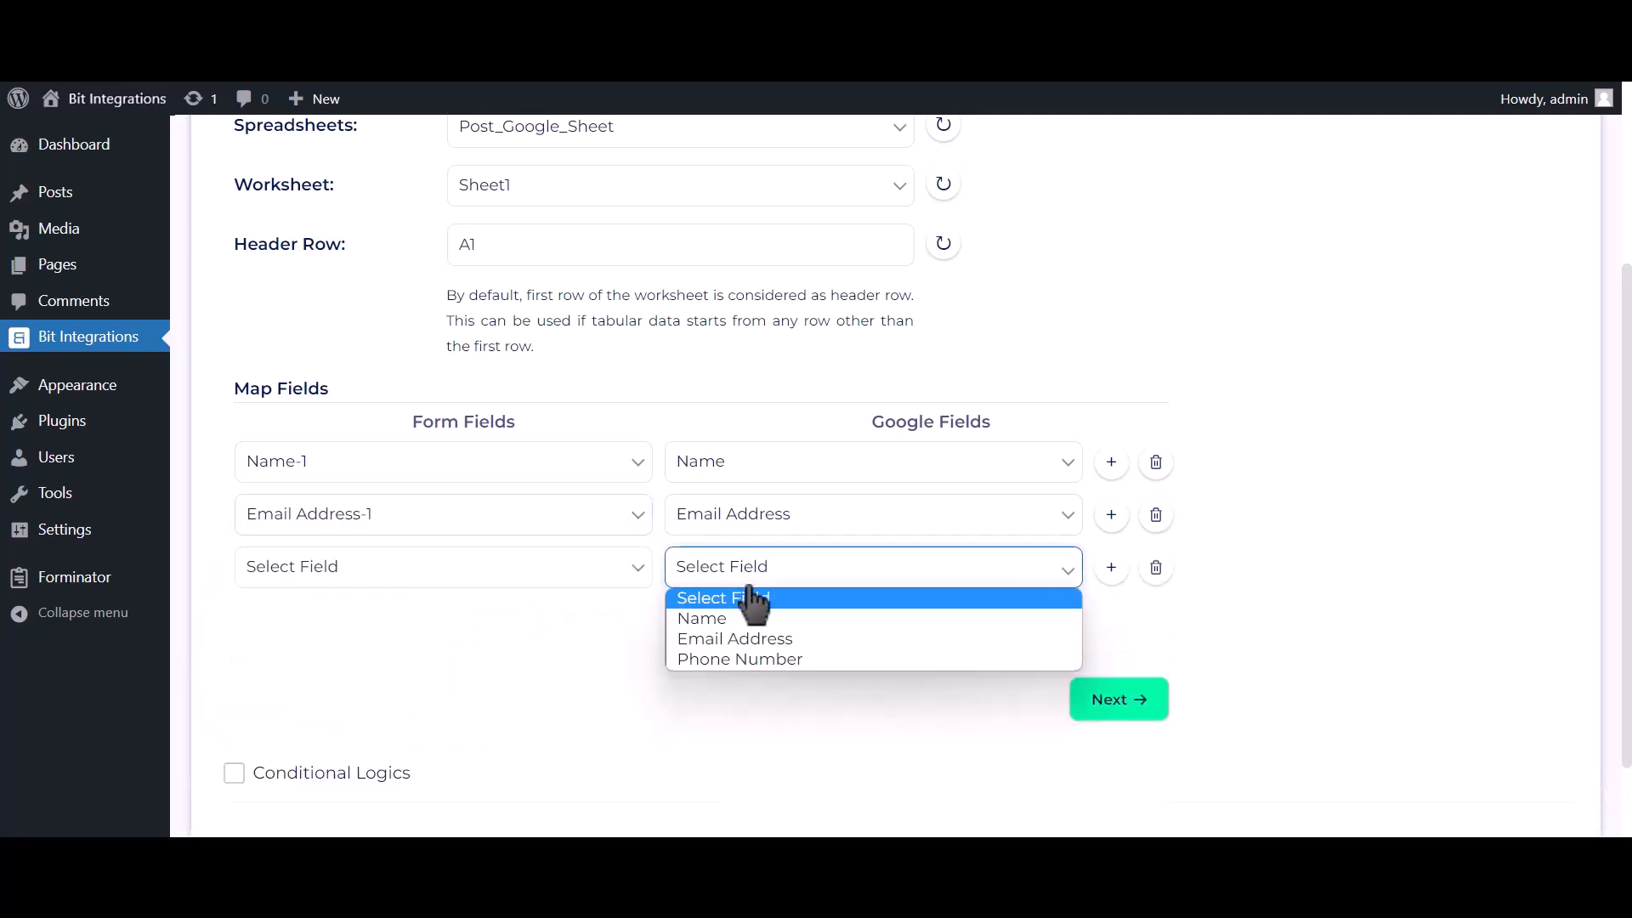
left_click(746, 659)
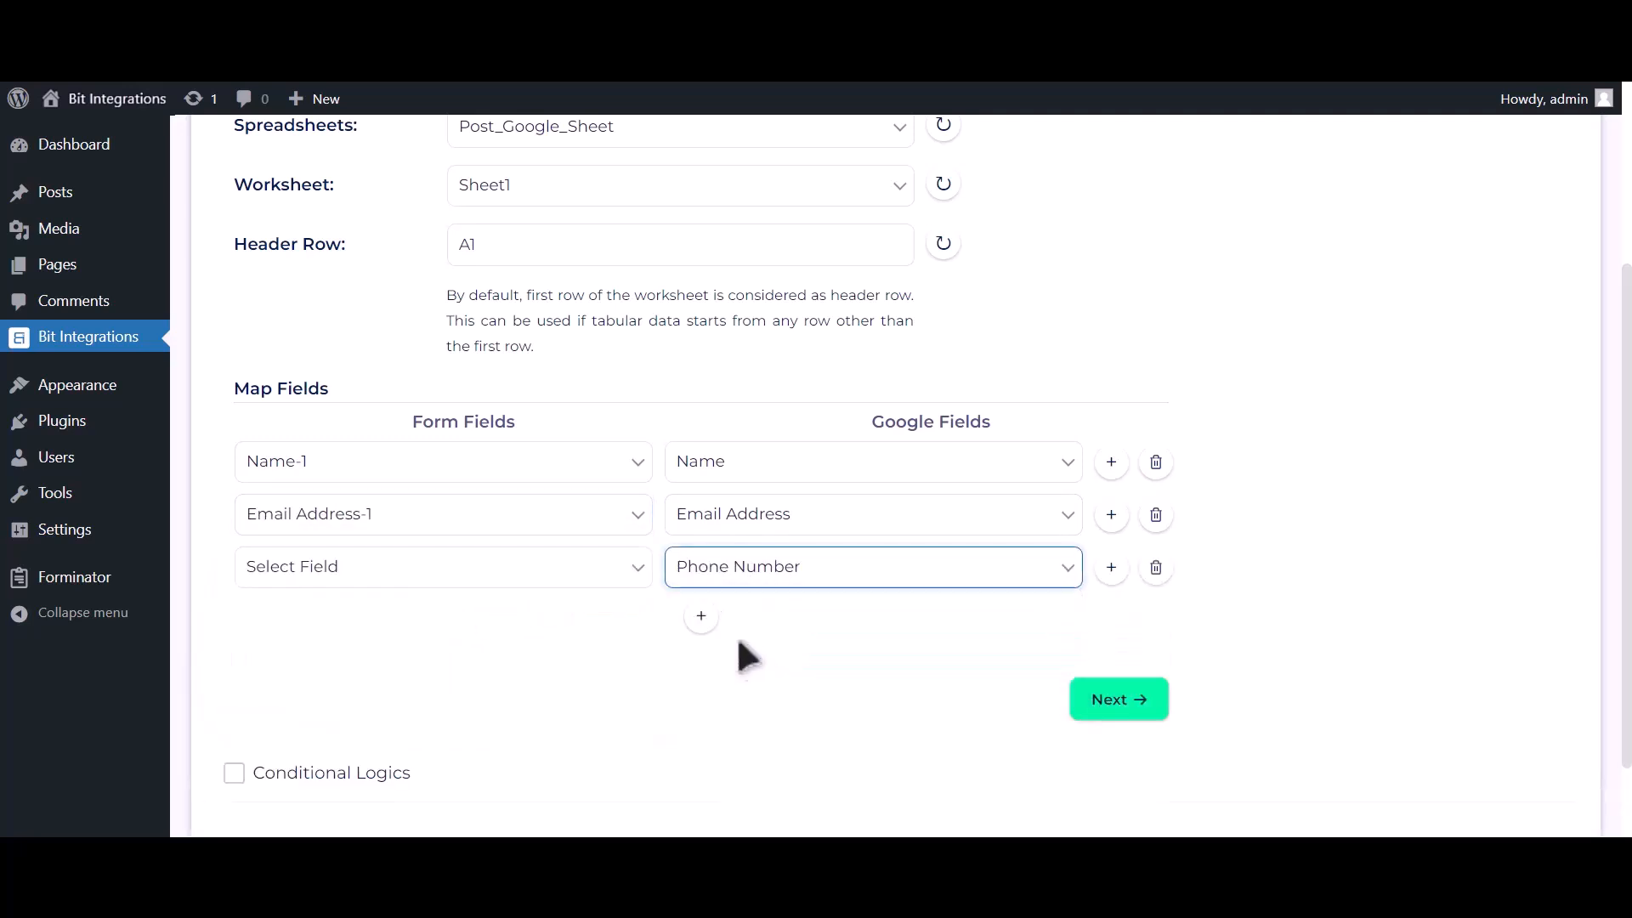
left_click(597, 571)
left_click(522, 666)
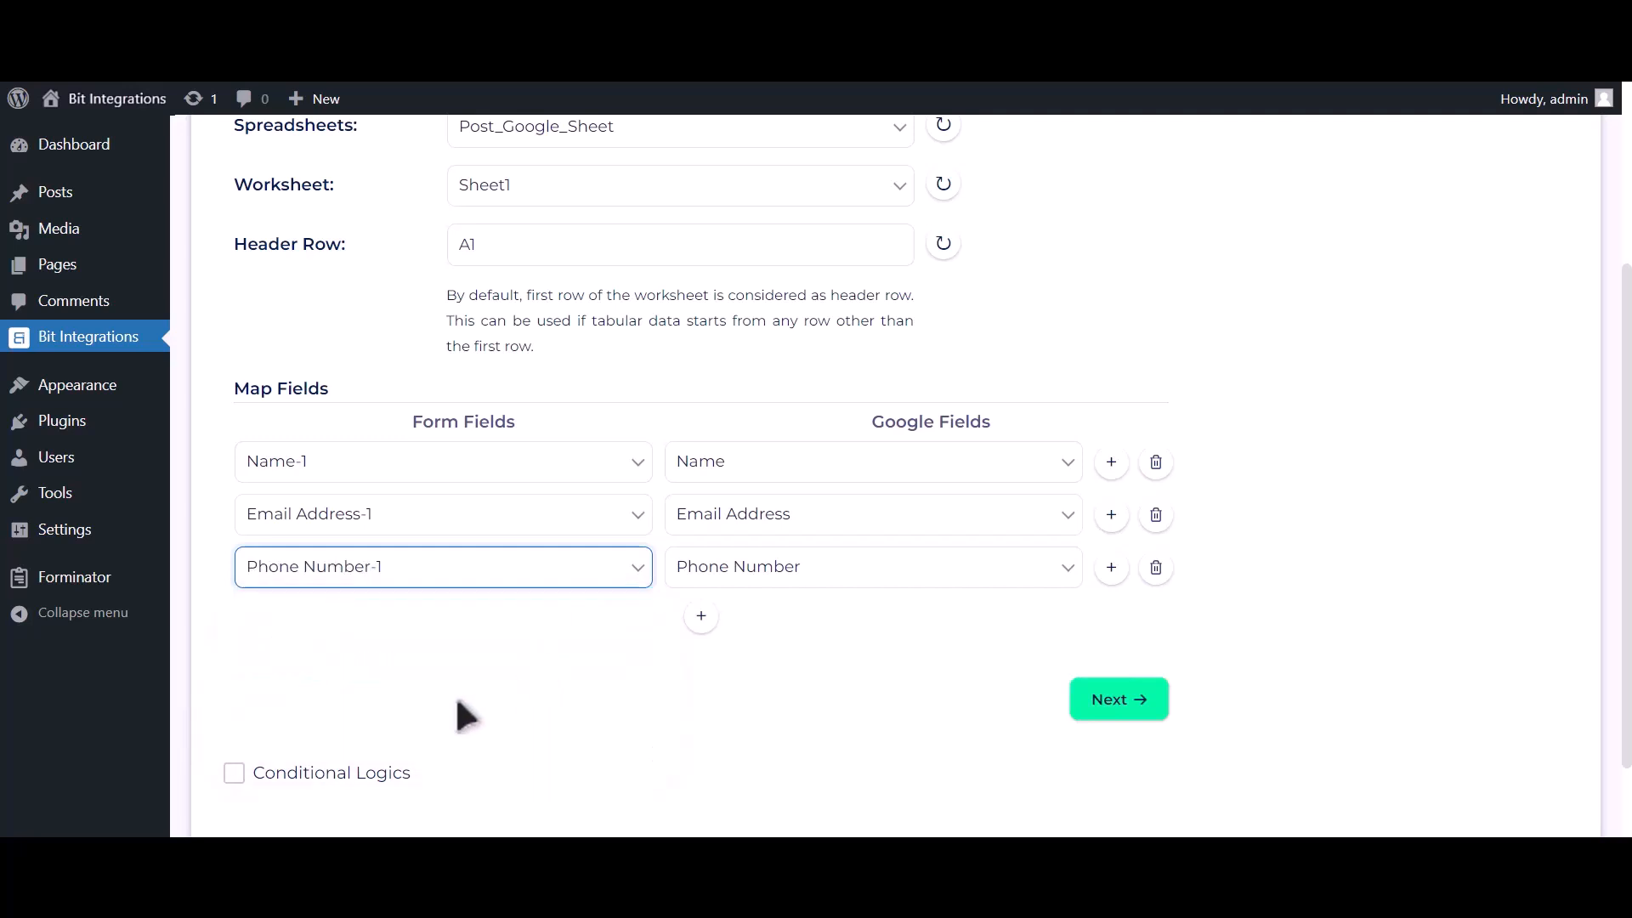
scroll(476, 689, "down", 1)
Leave conditional logic off, advance to the final step, and finish and save the integration
left_click(369, 668)
scroll(382, 657, "down", 2)
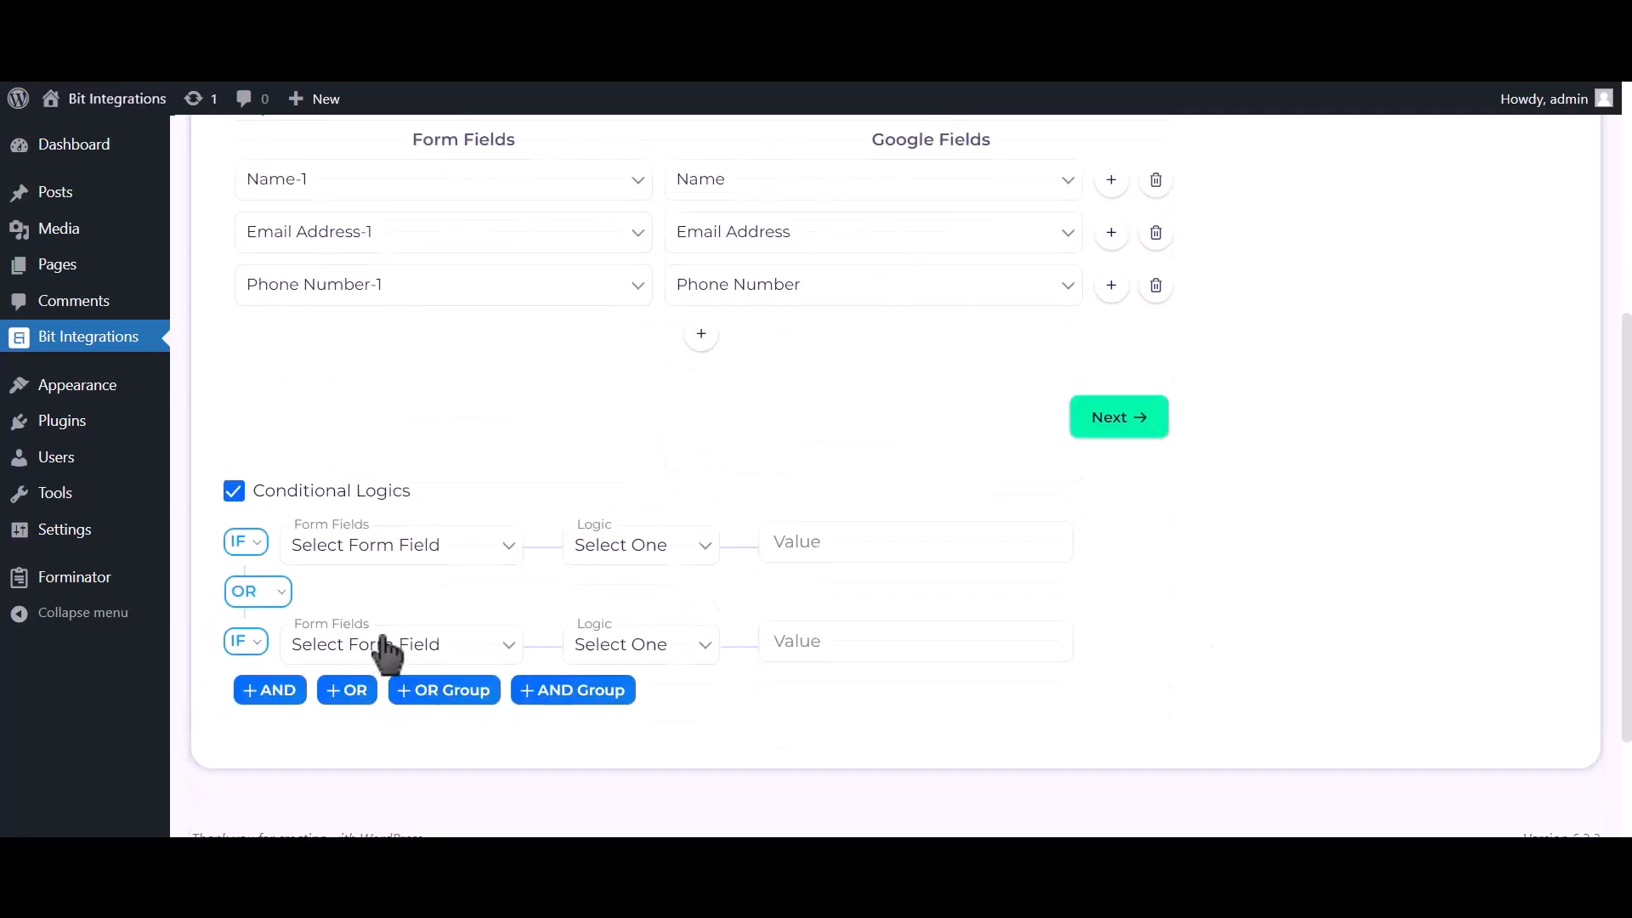
left_click(324, 493)
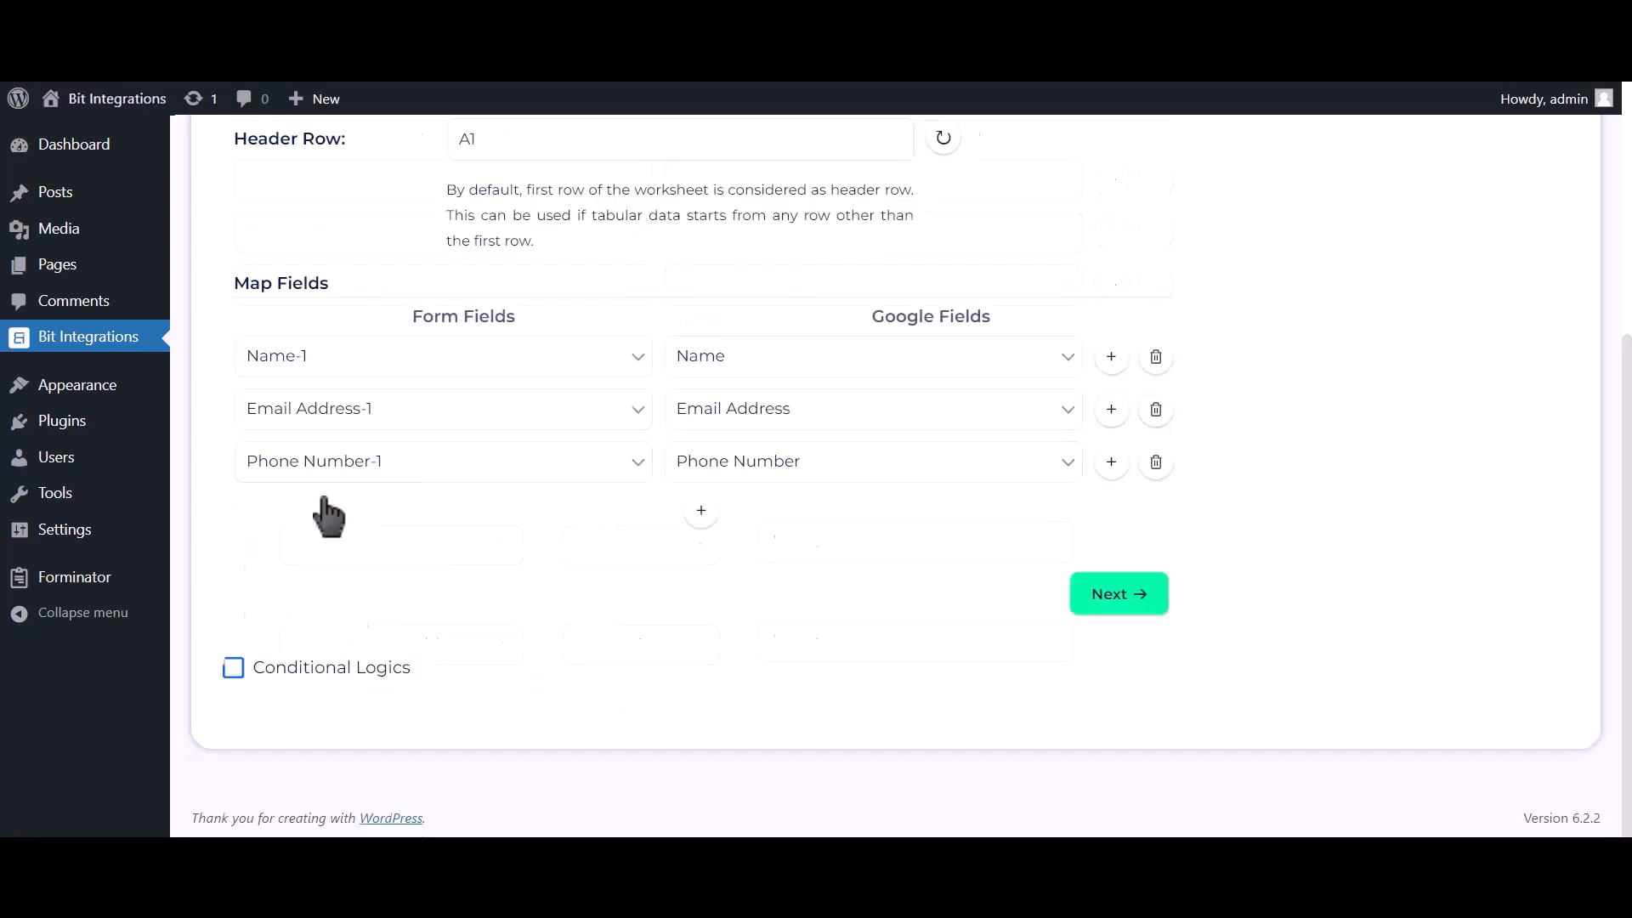
left_click(1120, 597)
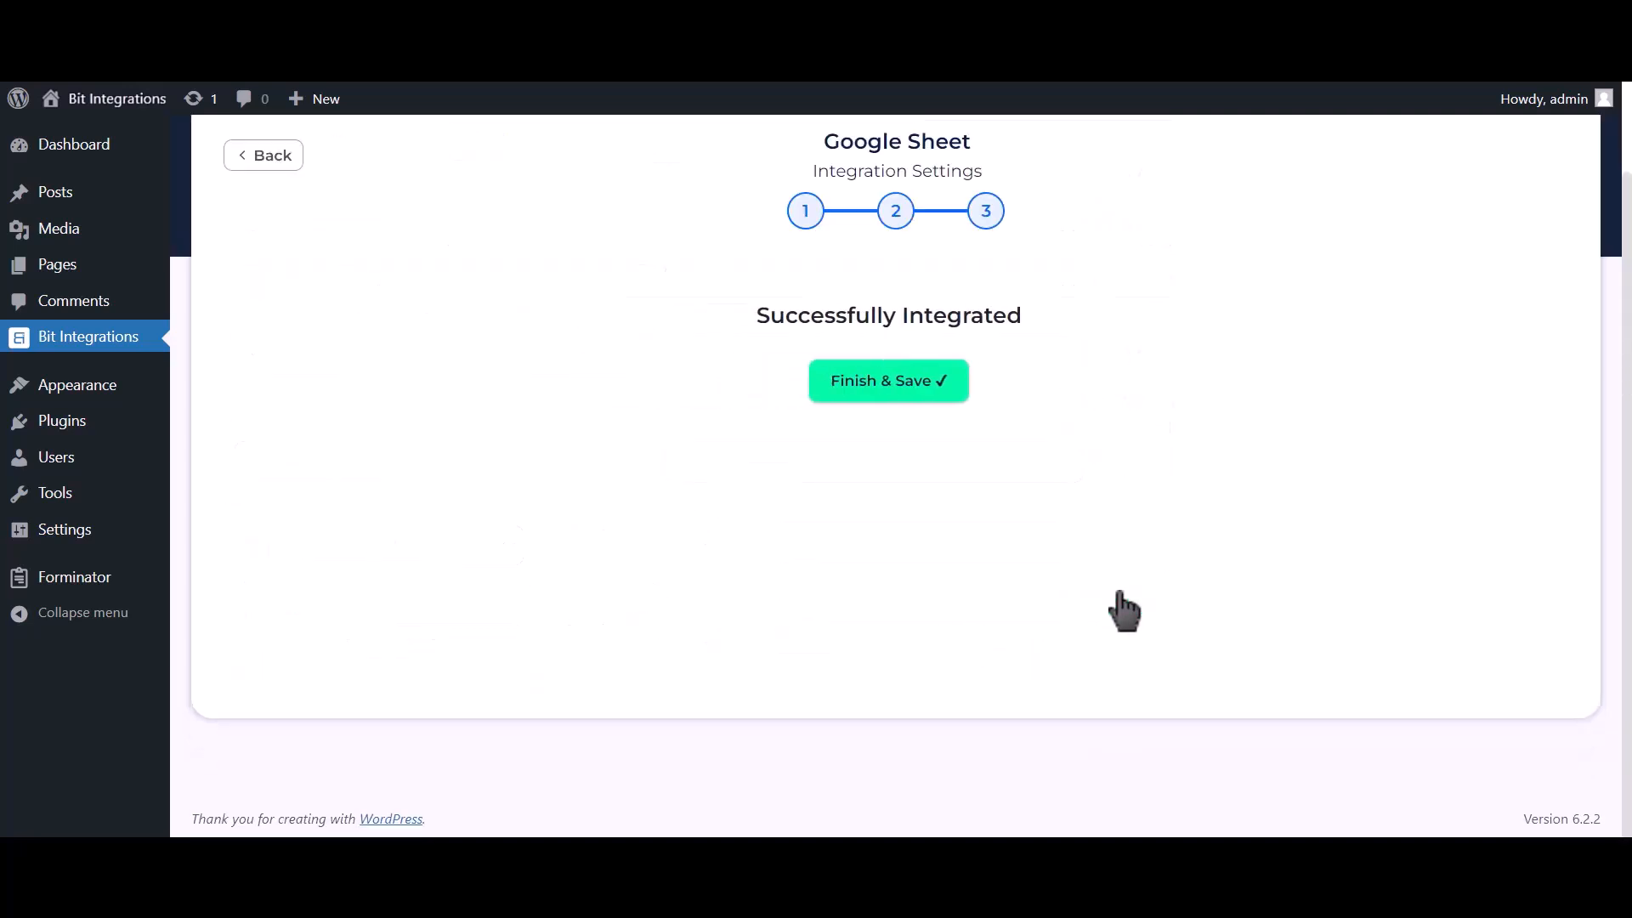
left_click(950, 388)
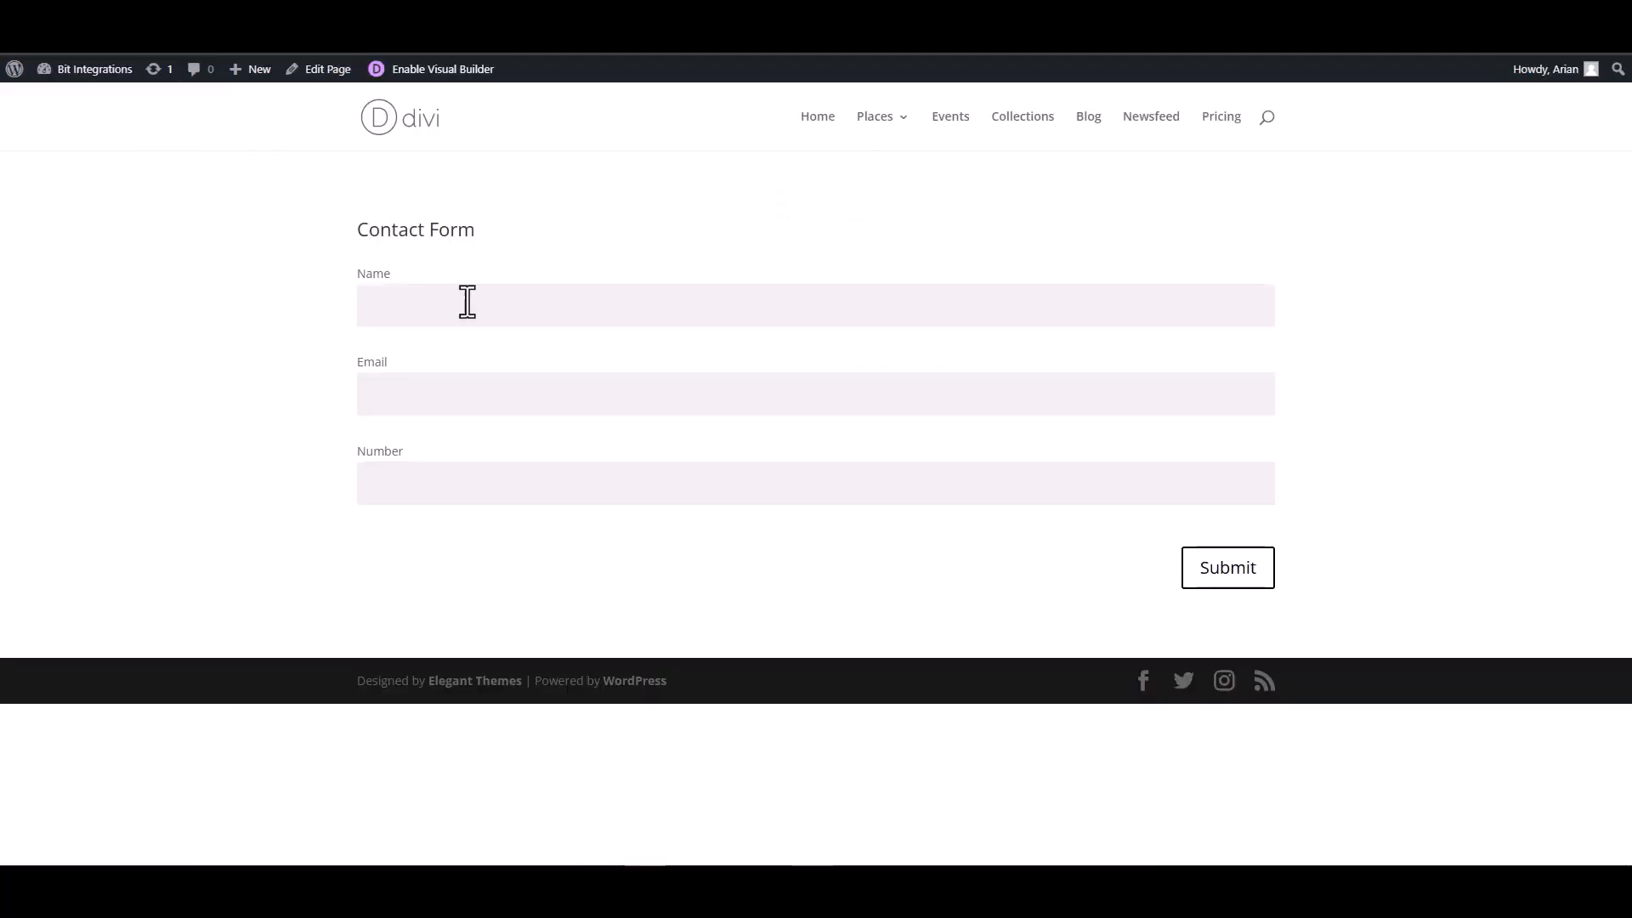
Submit the Divi contact form with name 'Bit Integrations', a test email address and phone number
left_click(496, 307)
type("Bit Integra")
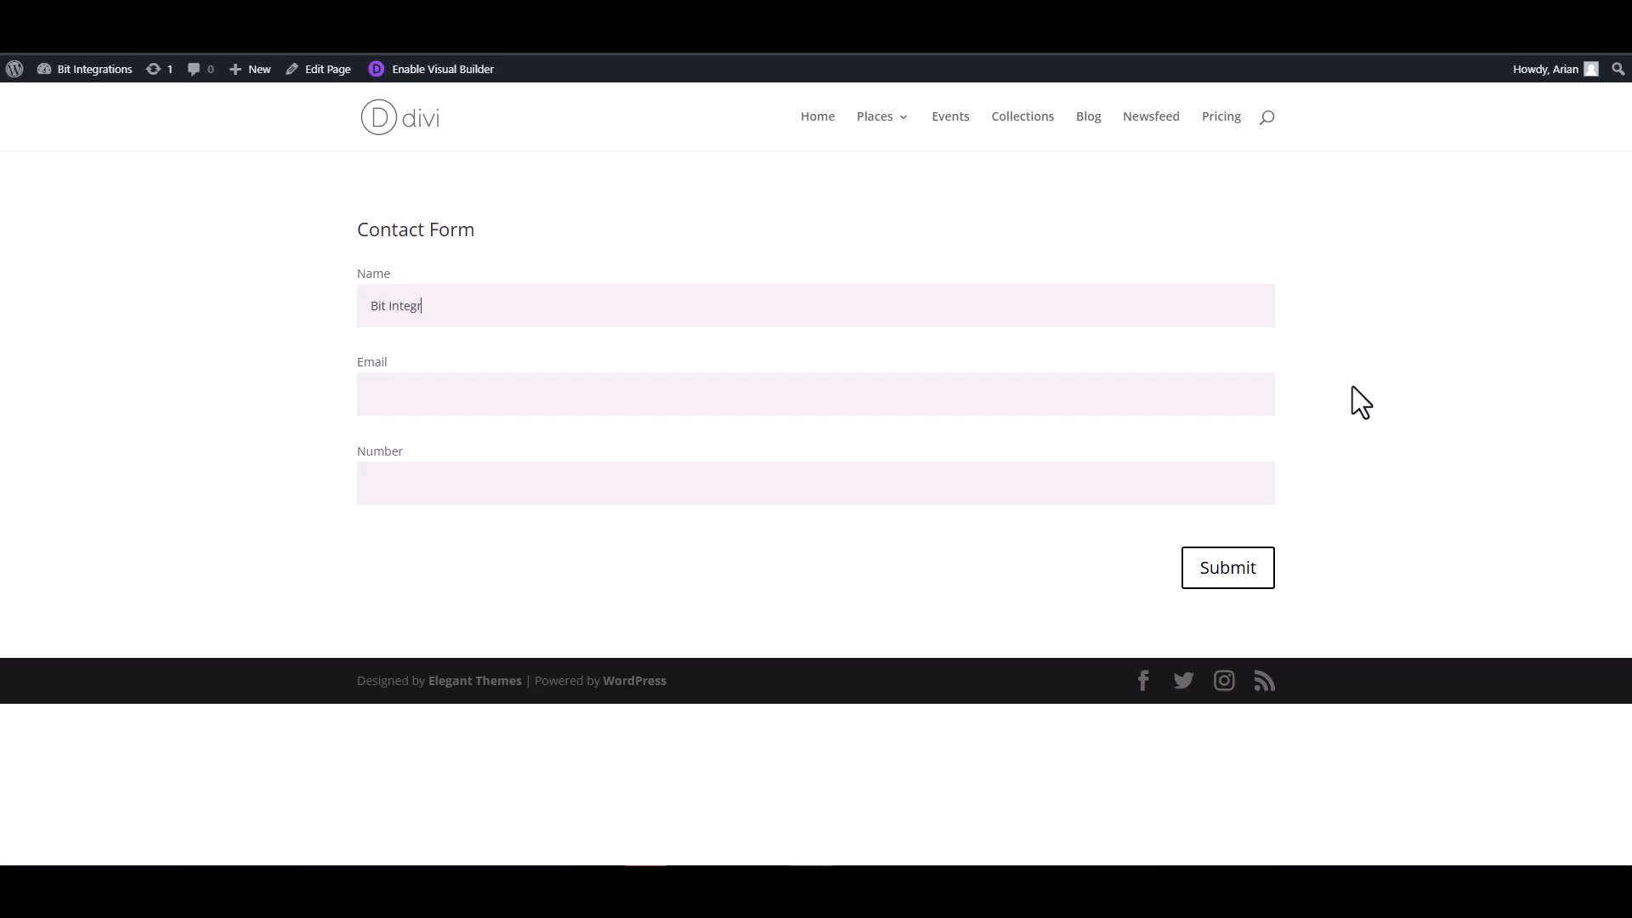
type("tions")
left_click(1237, 392)
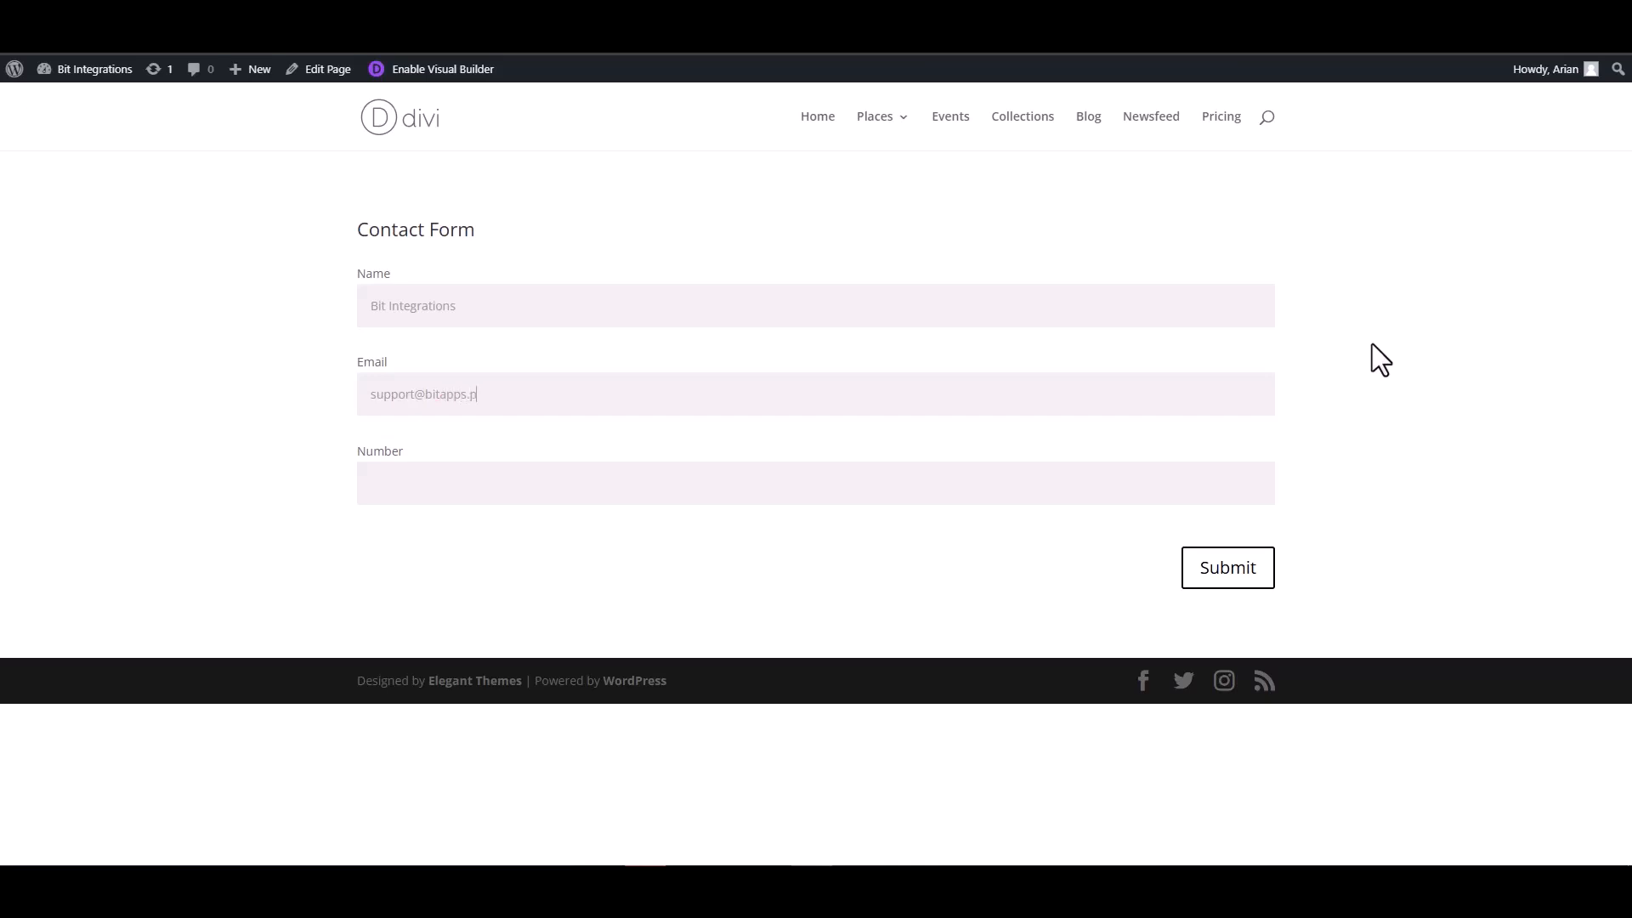
left_click(1201, 466)
type("444555666")
left_click(1226, 568)
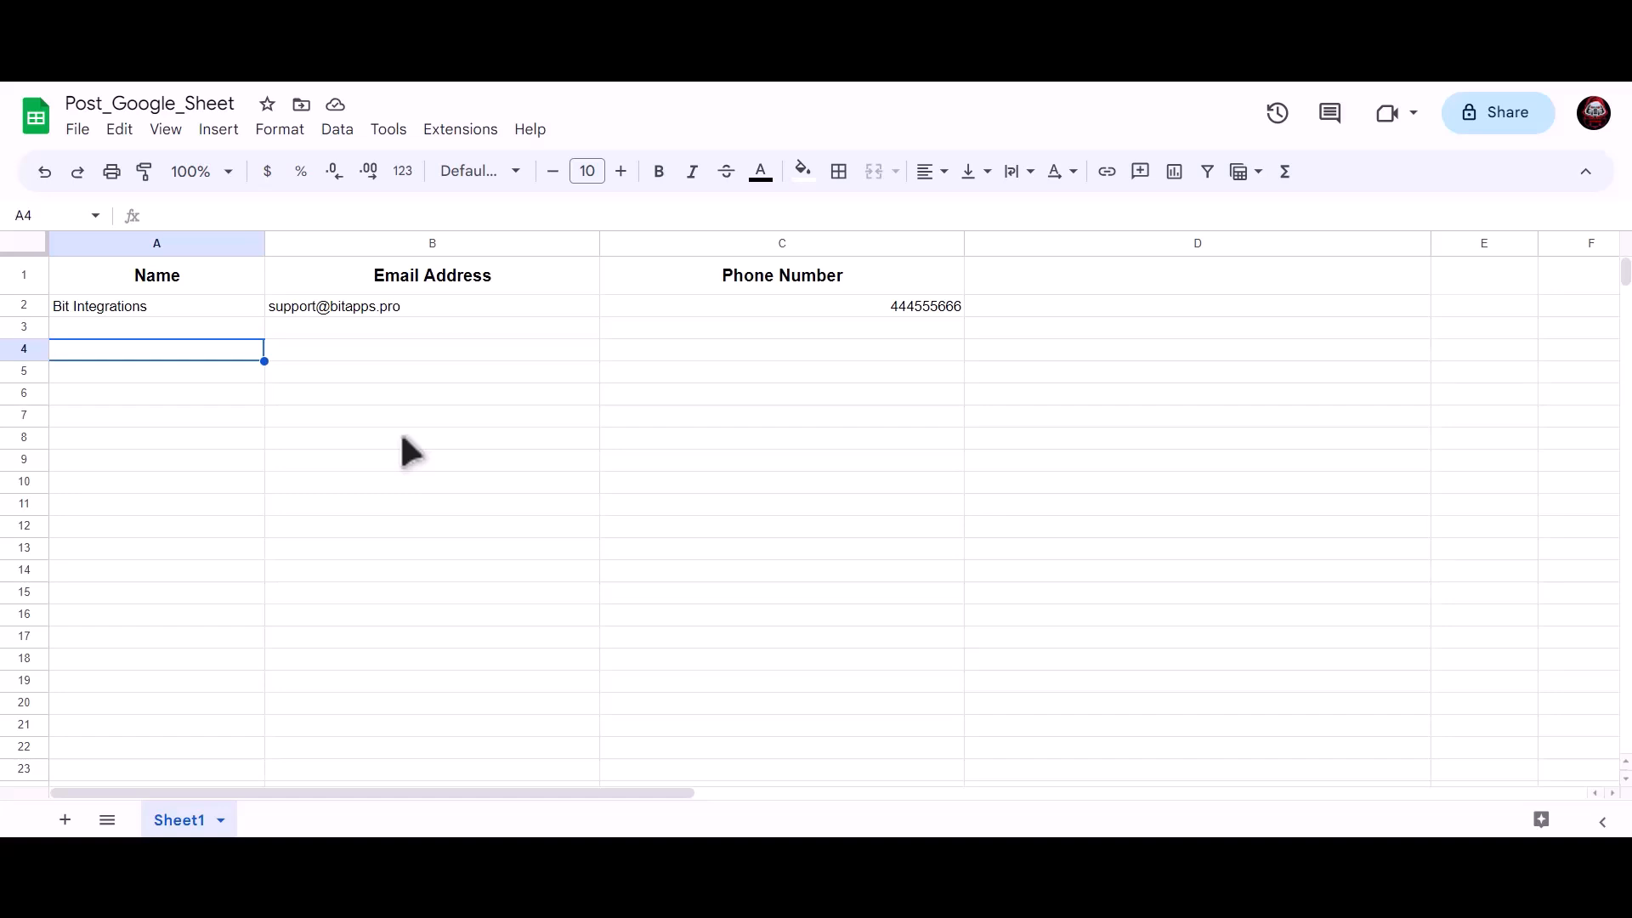
Check cells A2, B2 and C2 for the submitted name, email and phone number
key("Up")
key("Up")
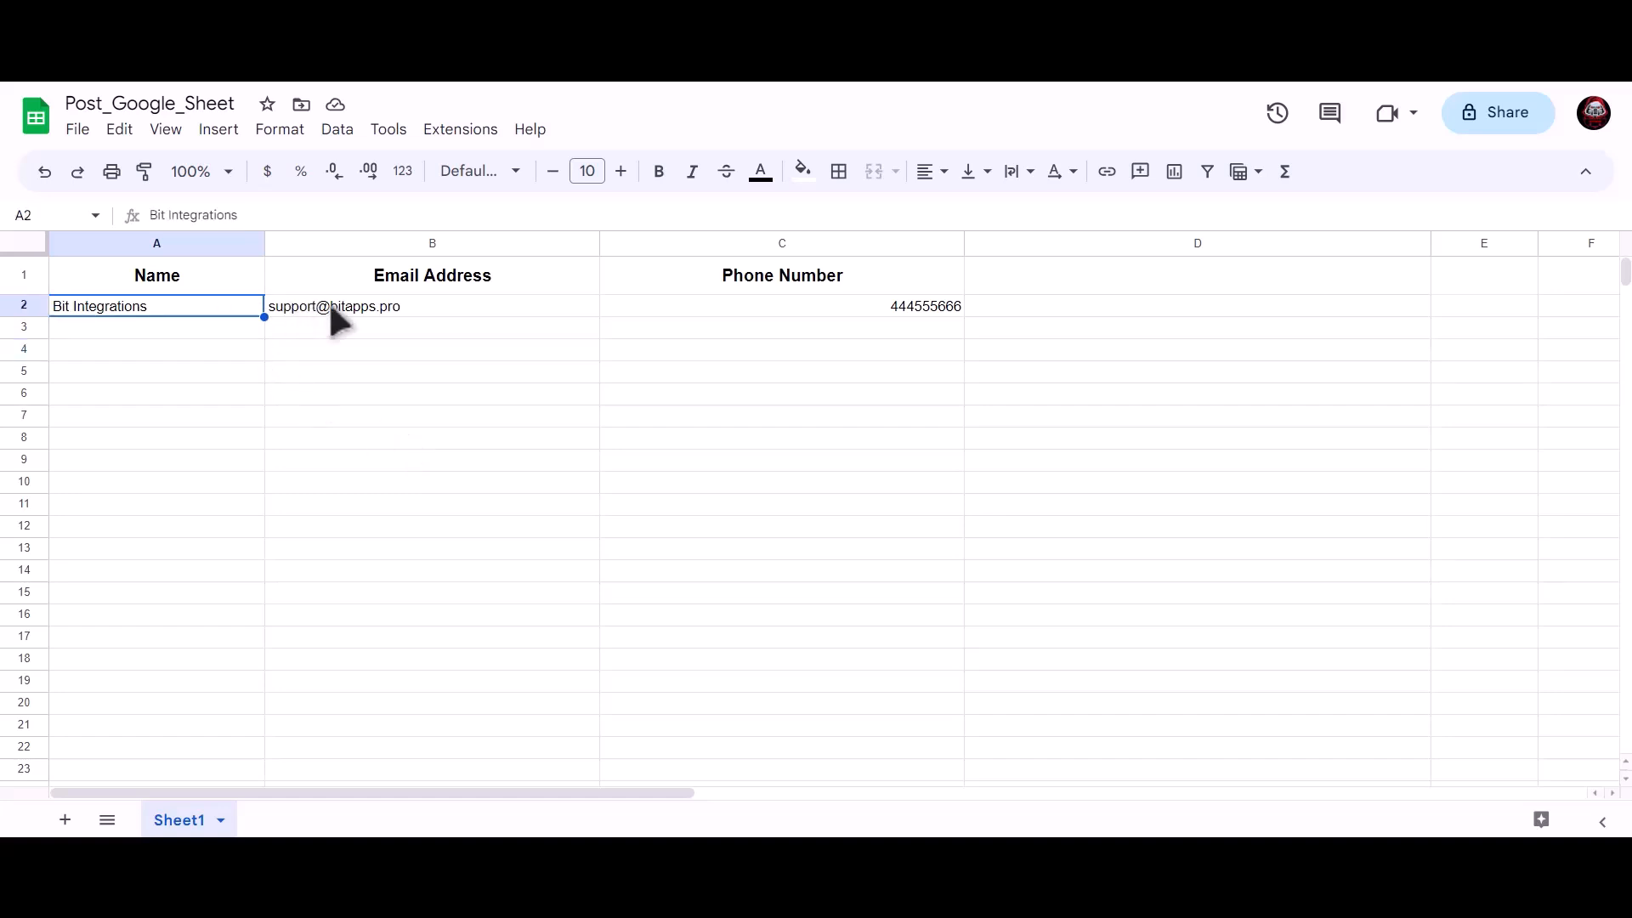
left_click(341, 307)
left_click(767, 308)
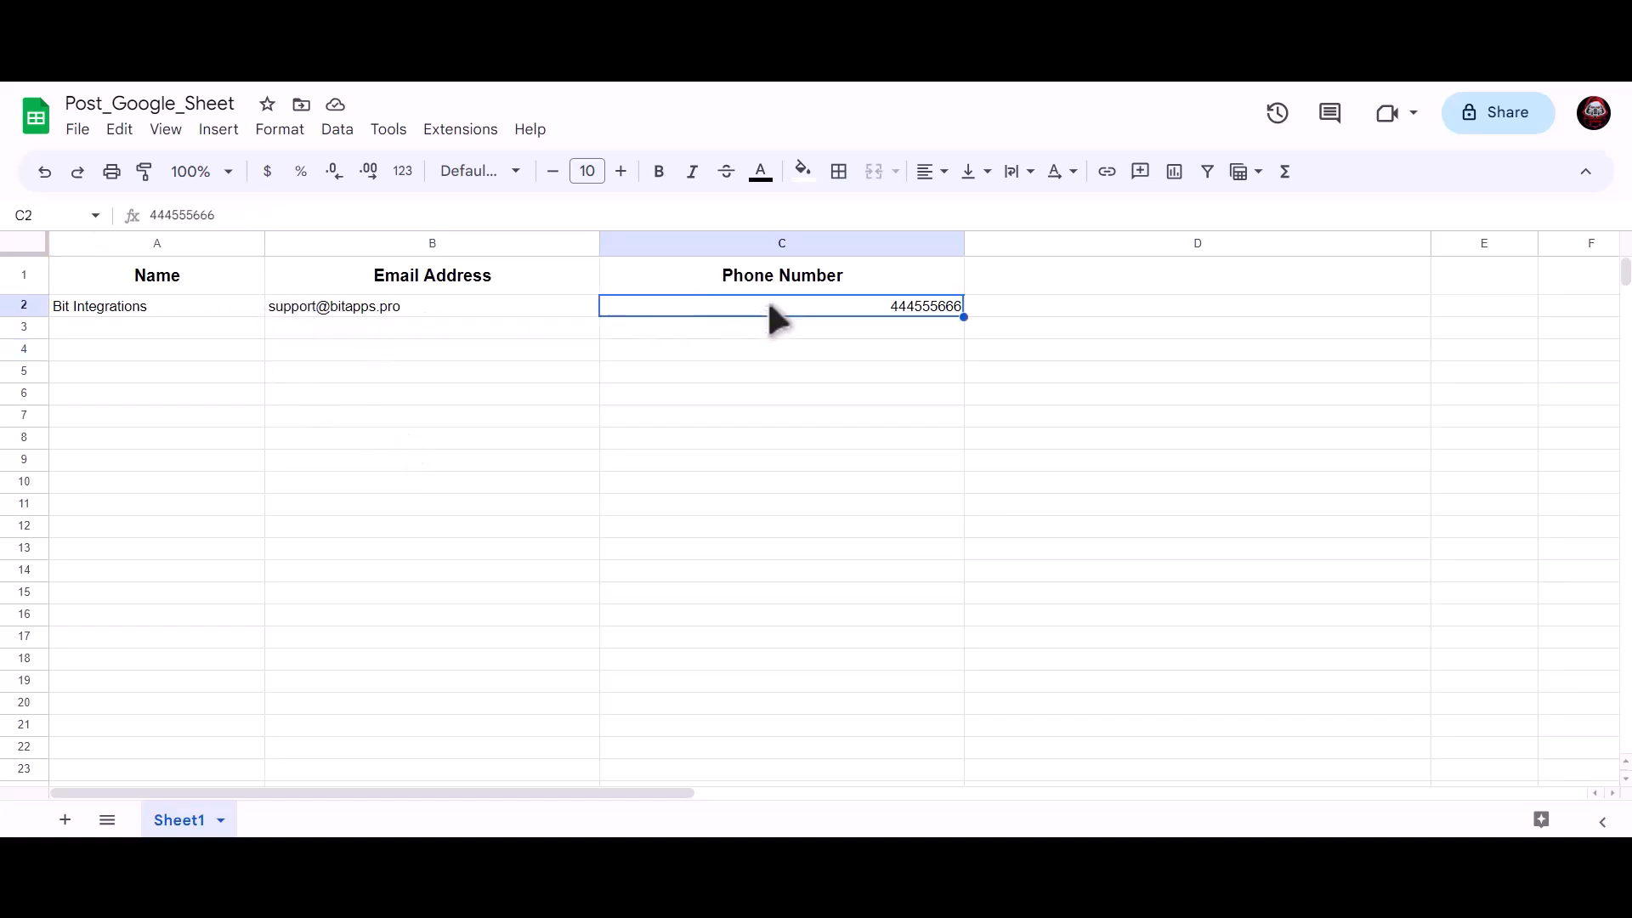
left_click(473, 393)
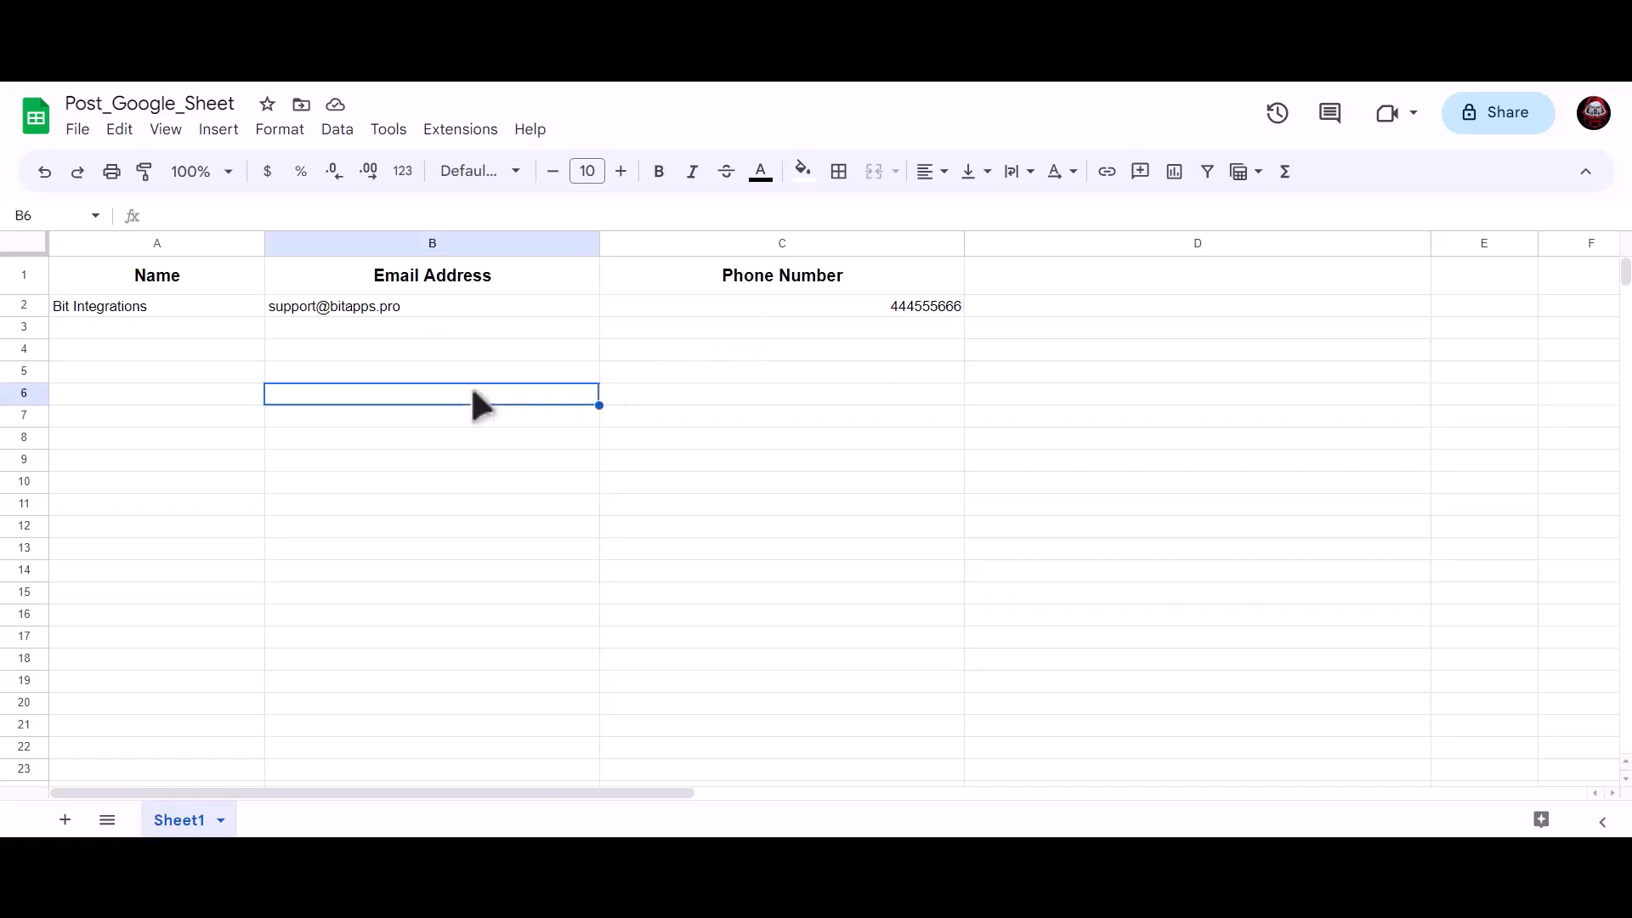